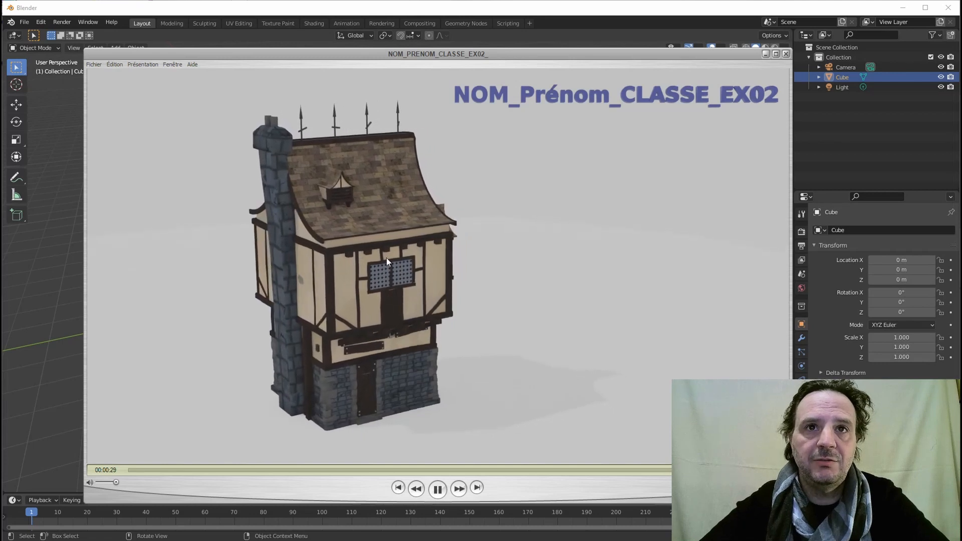
- Pause the reference animation and examine the half-timbered house model from the front, sides and roof
{"action": "key", "text": "space"}
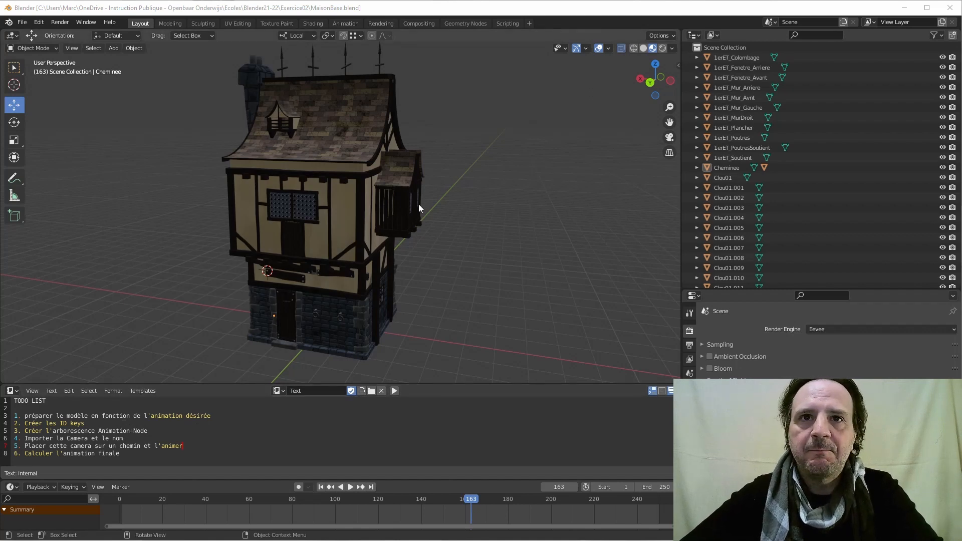
{"action": "middle_click_drag", "start_coordinate": [419, 203], "coordinate": [351, 210]}
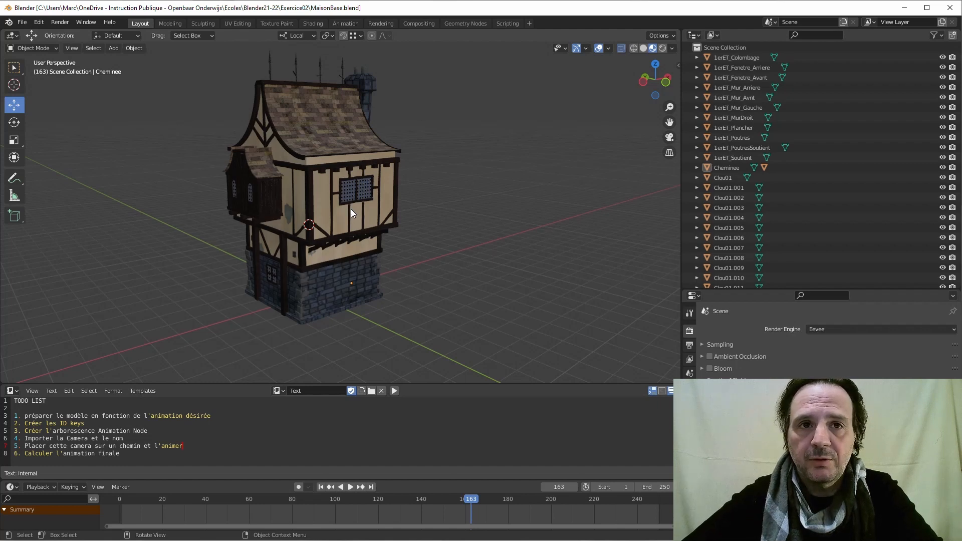
{"action": "middle_click_drag", "start_coordinate": [369, 236], "coordinate": [366, 197]}
{"action": "scroll", "coordinate": [315, 240], "scroll_direction": "up", "scroll_amount": 3}
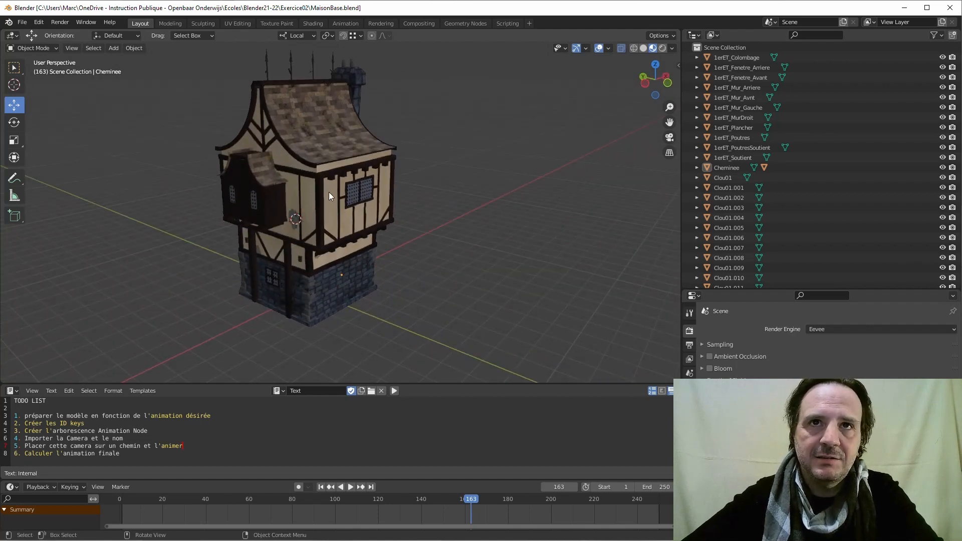
{"action": "middle_click_drag", "start_coordinate": [333, 159], "coordinate": [348, 174]}
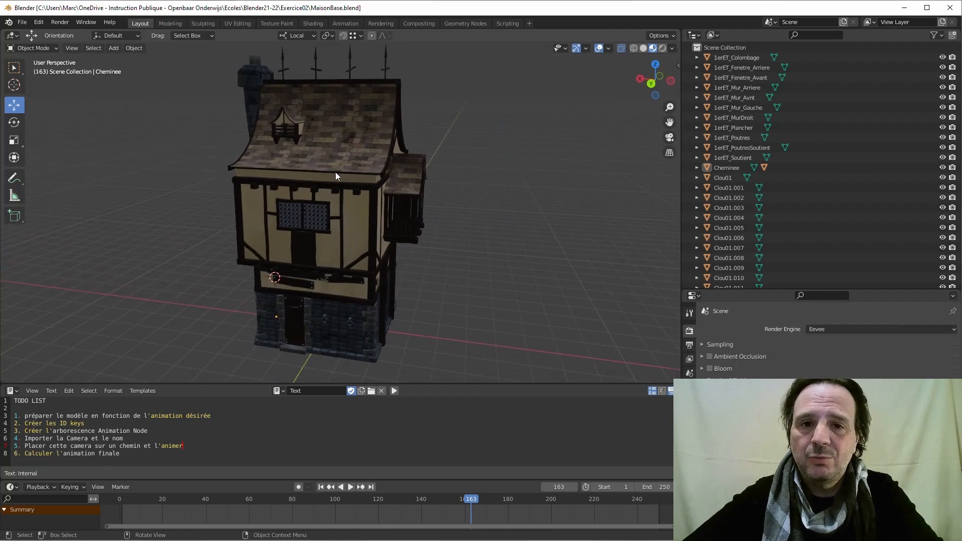
{"action": "middle_click_drag", "start_coordinate": [352, 176], "coordinate": [305, 173]}
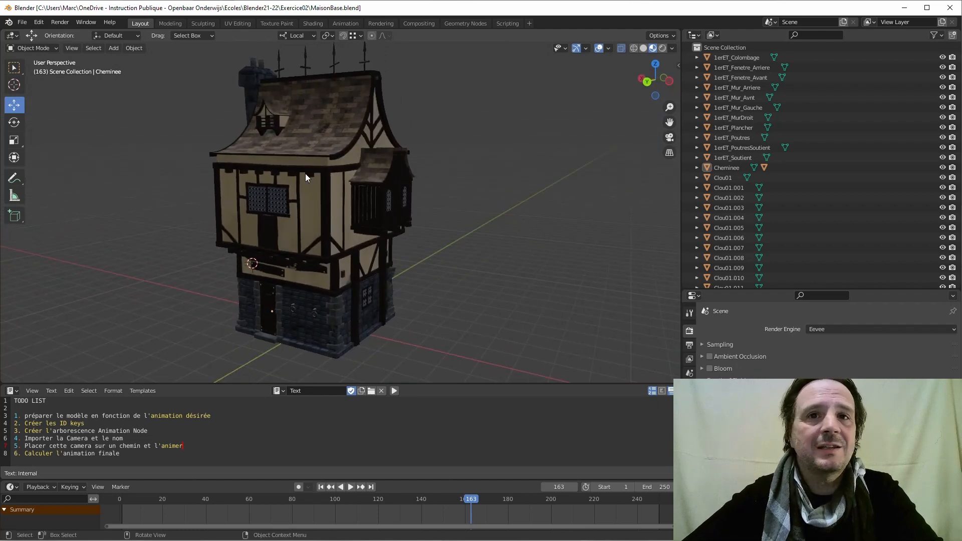
{"action": "middle_click_drag", "start_coordinate": [338, 184], "coordinate": [321, 186]}
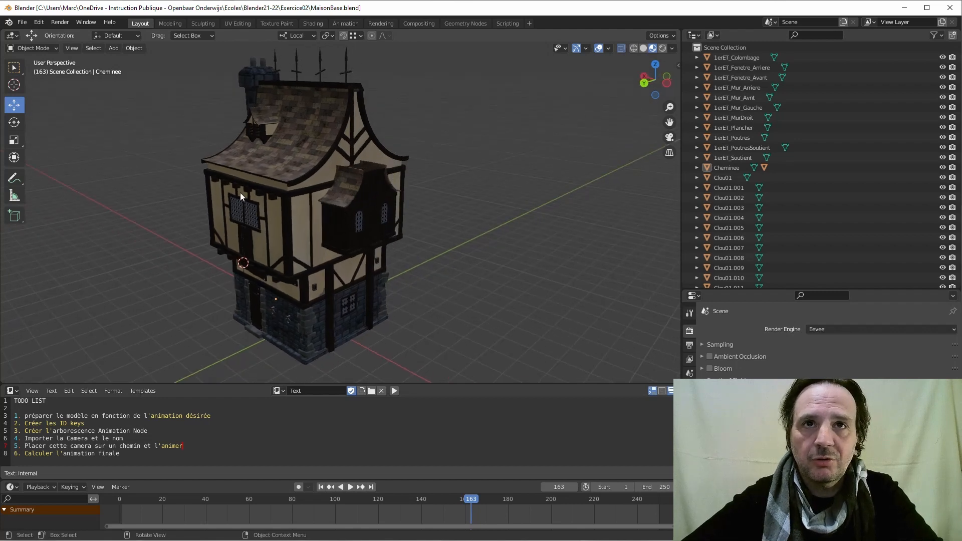
{"action": "middle_click_drag", "start_coordinate": [342, 160], "coordinate": [345, 194]}
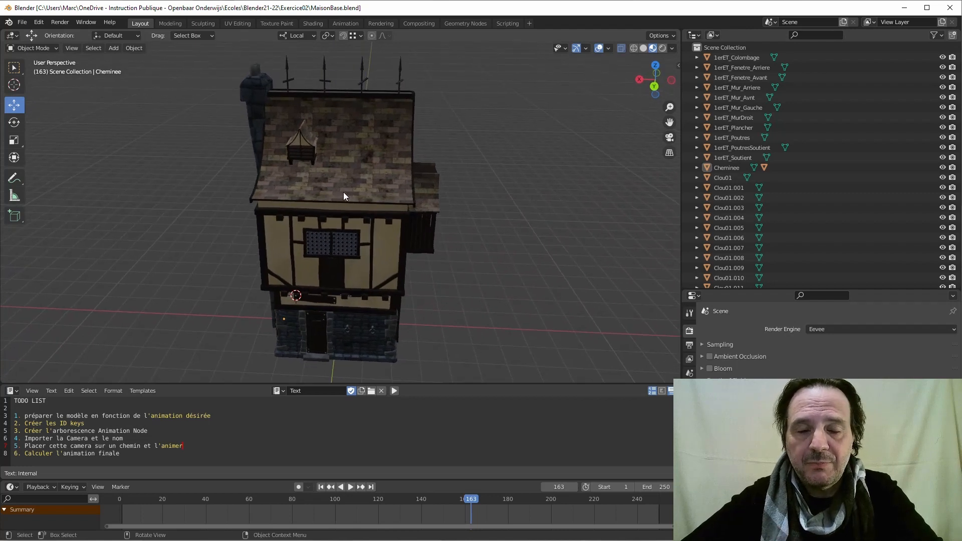
{"action": "middle_click_drag", "start_coordinate": [381, 180], "coordinate": [319, 176]}
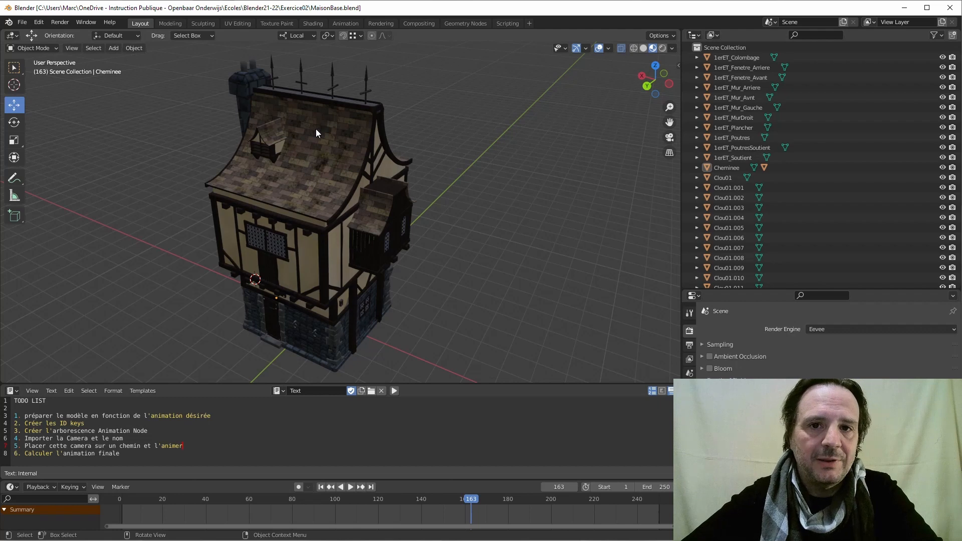
{"action": "scroll", "coordinate": [311, 157], "scroll_direction": "up", "scroll_amount": 4}
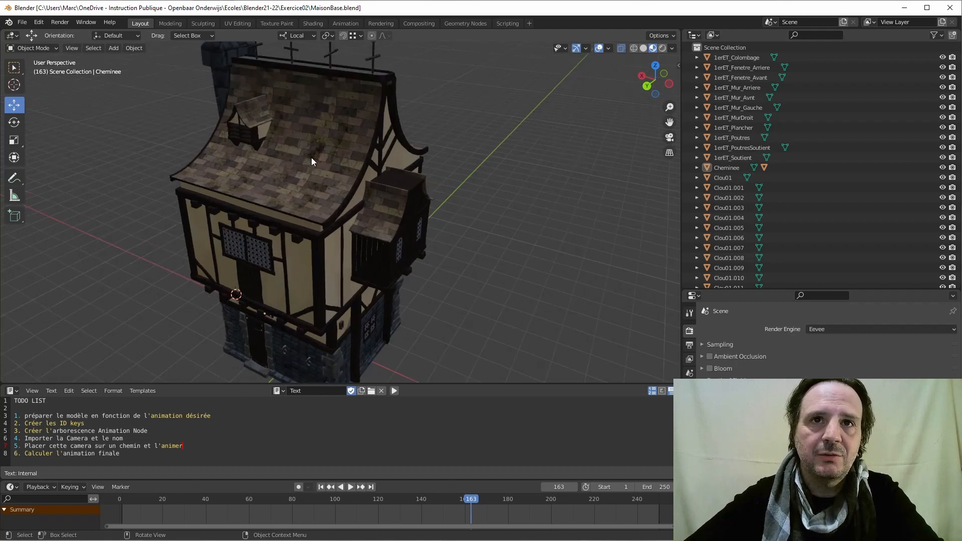
{"action": "middle_click_drag", "start_coordinate": [299, 160], "coordinate": [310, 119]}
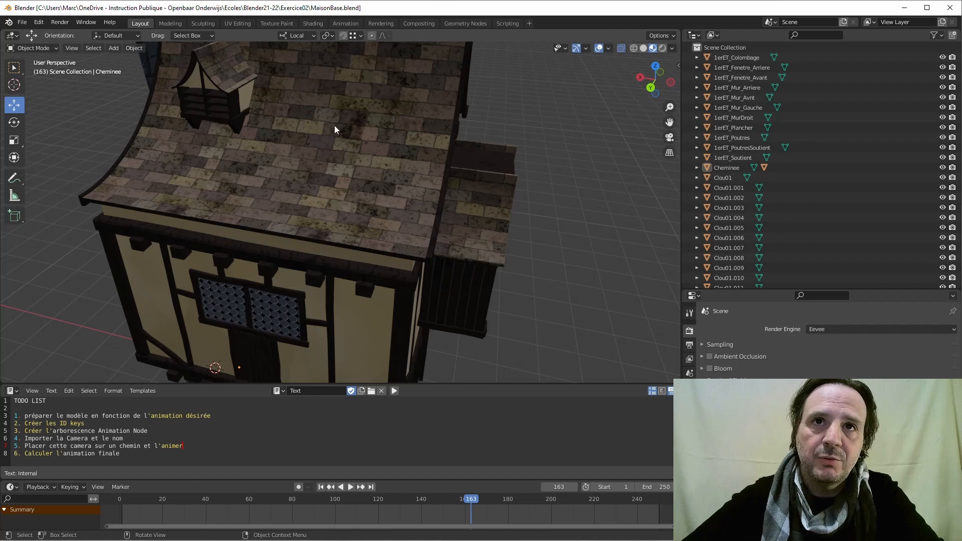
{"action": "scroll", "coordinate": [307, 155], "scroll_direction": "down", "scroll_amount": 4}
{"action": "middle_click_drag", "start_coordinate": [308, 154], "coordinate": [327, 65]}
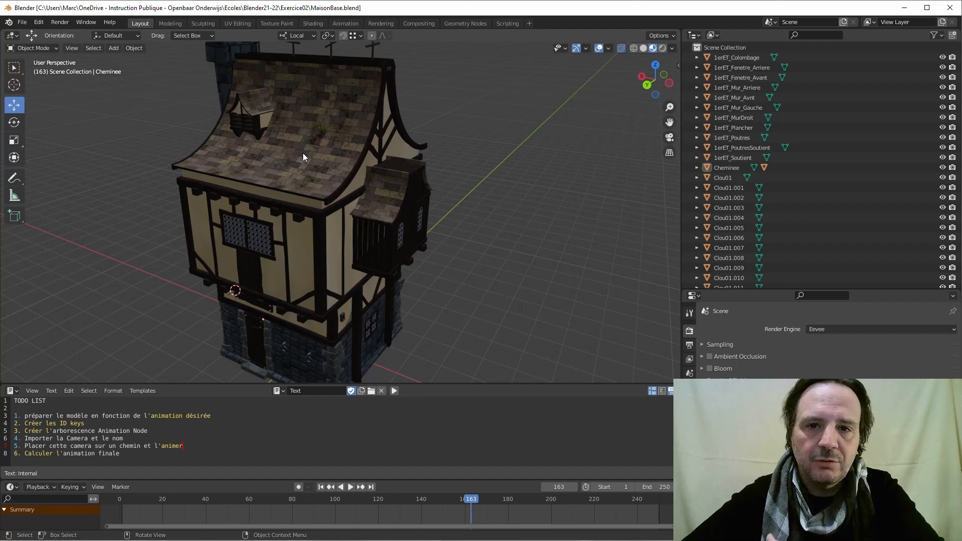
{"action": "middle_click_drag", "start_coordinate": [302, 153], "coordinate": [339, 185]}
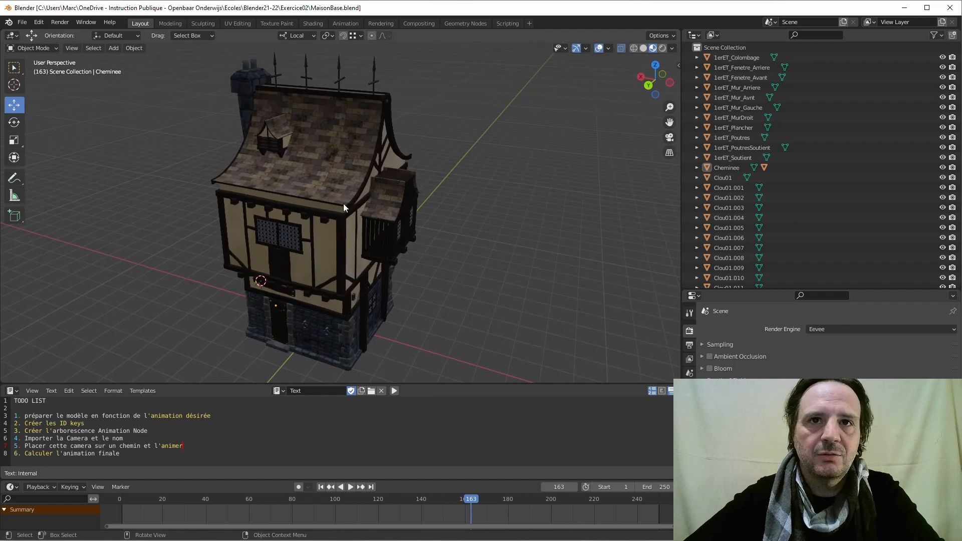
{"action": "middle_click_drag", "start_coordinate": [357, 243], "coordinate": [354, 246]}
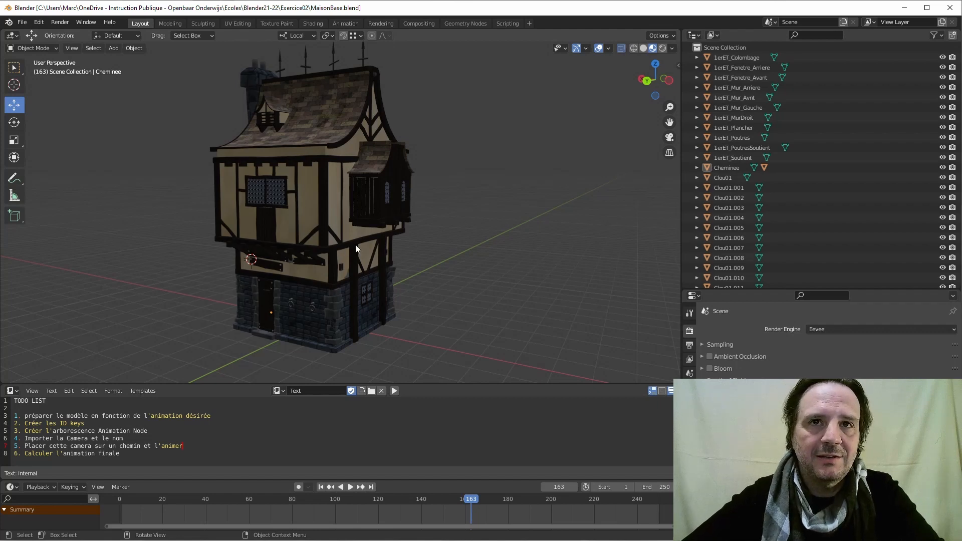
{"action": "middle_click_drag", "start_coordinate": [356, 245], "coordinate": [339, 299]}
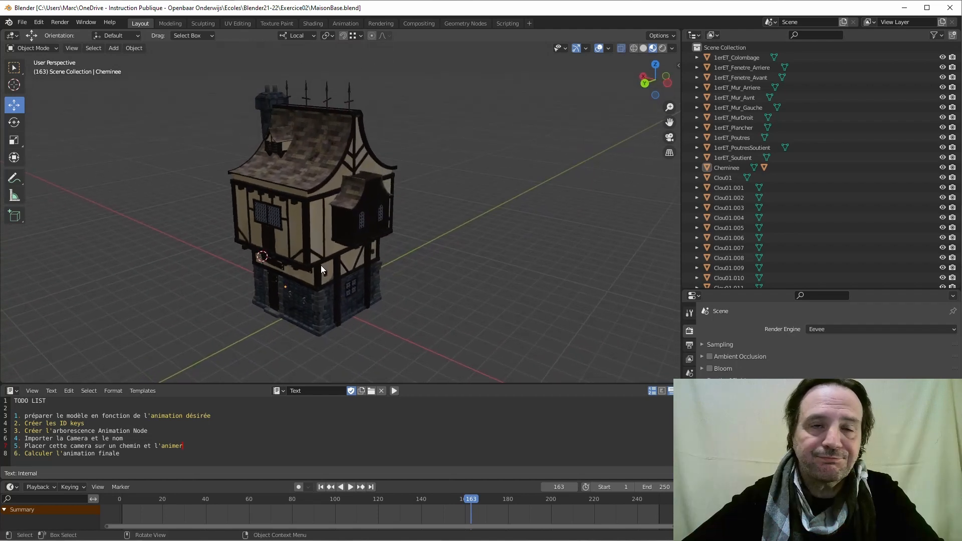
{"action": "middle_click_drag", "start_coordinate": [342, 247], "coordinate": [362, 241]}
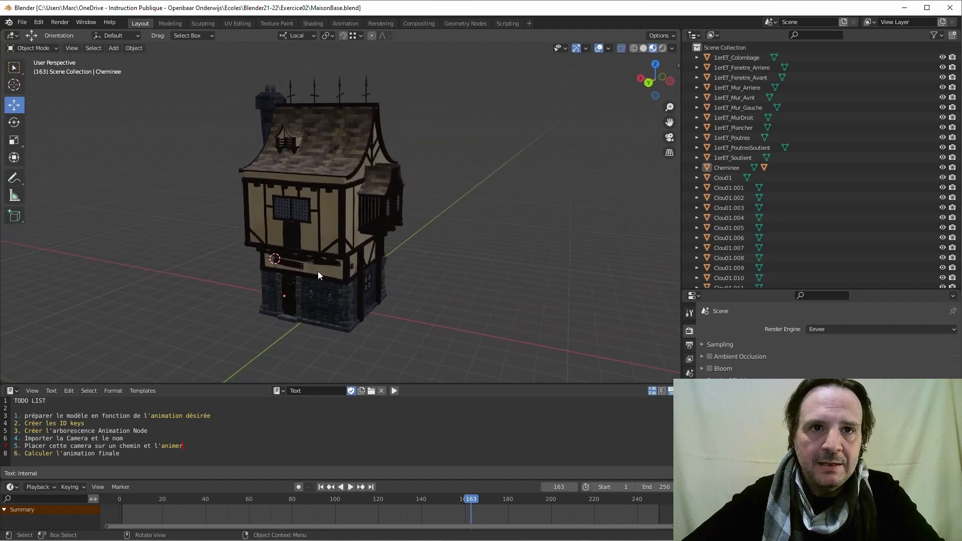
{"action": "middle_click_drag", "start_coordinate": [258, 332], "coordinate": [302, 333]}
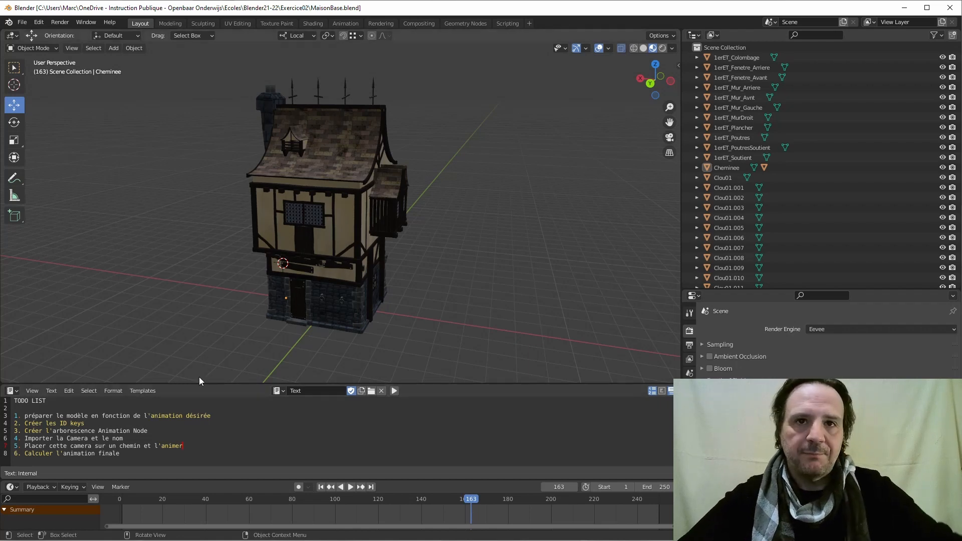
{"action": "middle_click_drag", "start_coordinate": [554, 245], "coordinate": [428, 224]}
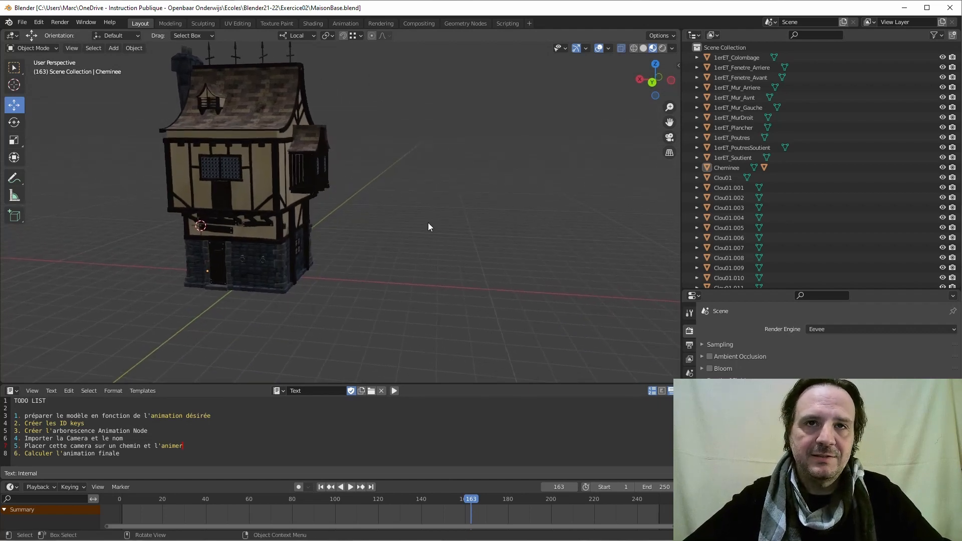
{"action": "middle_click_drag", "start_coordinate": [444, 254], "coordinate": [456, 254]}
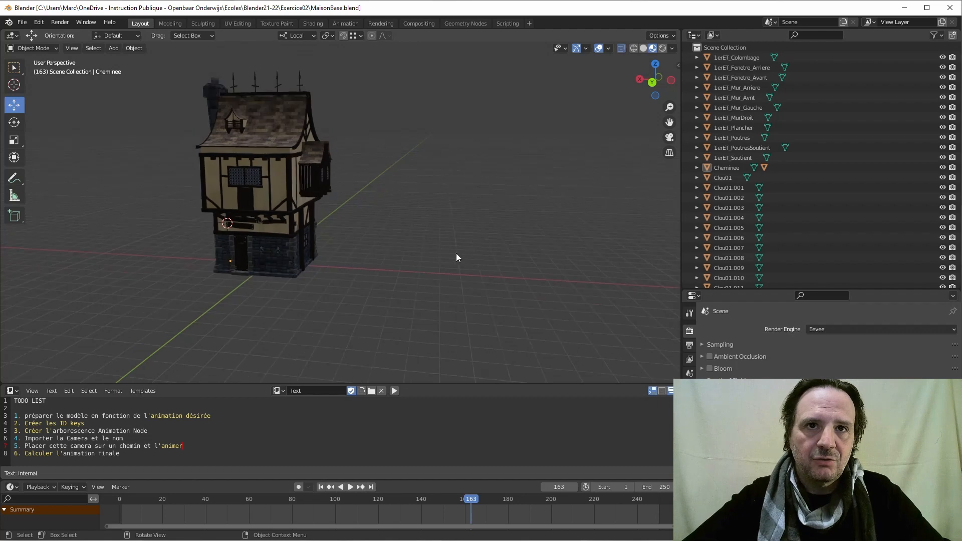
{"action": "middle_click_drag", "start_coordinate": [466, 196], "coordinate": [572, 157]}
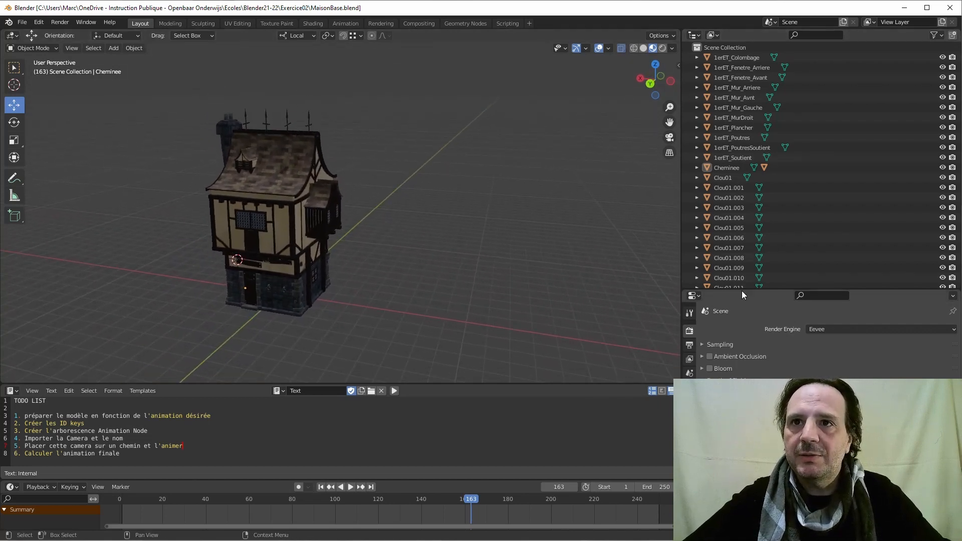
- Move all the house objects into a new collection named Maison and collapse it in the enlarged outliner
{"action": "left_click_drag", "start_coordinate": [742, 290], "coordinate": [742, 379]}
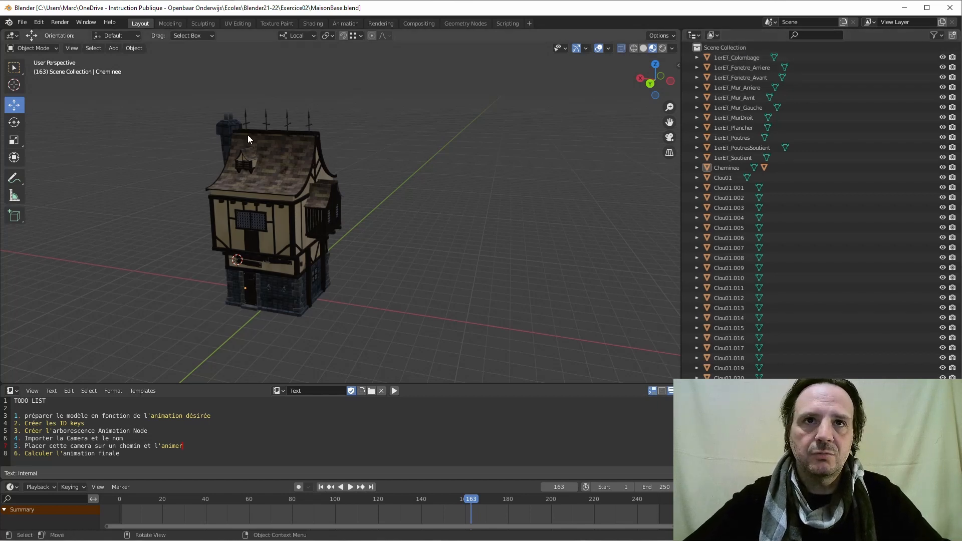
{"action": "key", "text": "a"}
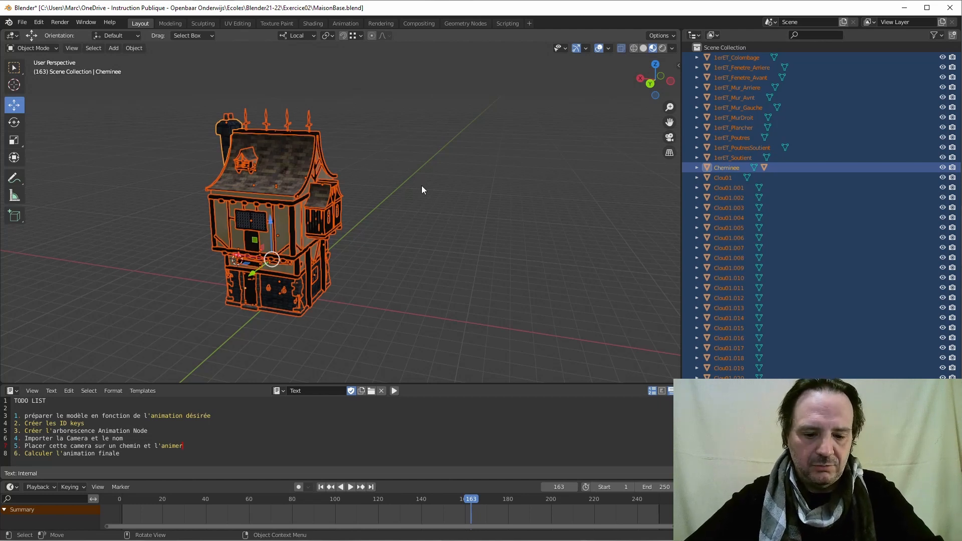
{"action": "key", "text": "m"}
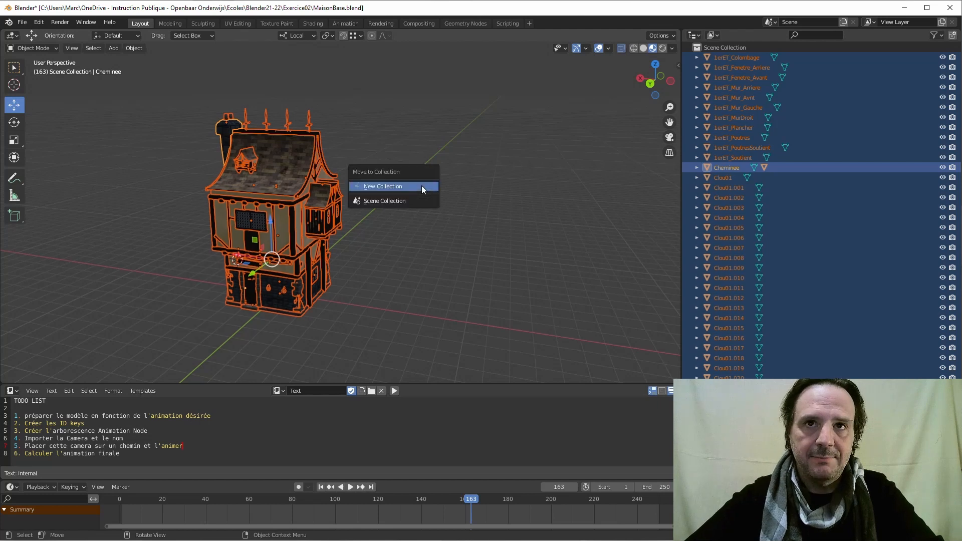
{"action": "left_click", "coordinate": [419, 202]}
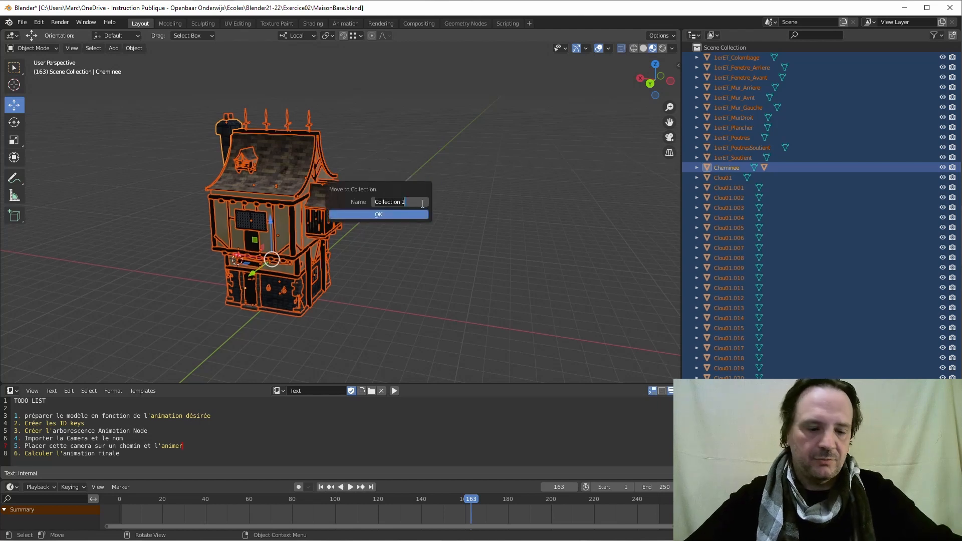
{"action": "key", "text": "ctrl+a"}
{"action": "type", "text": "Maison"}
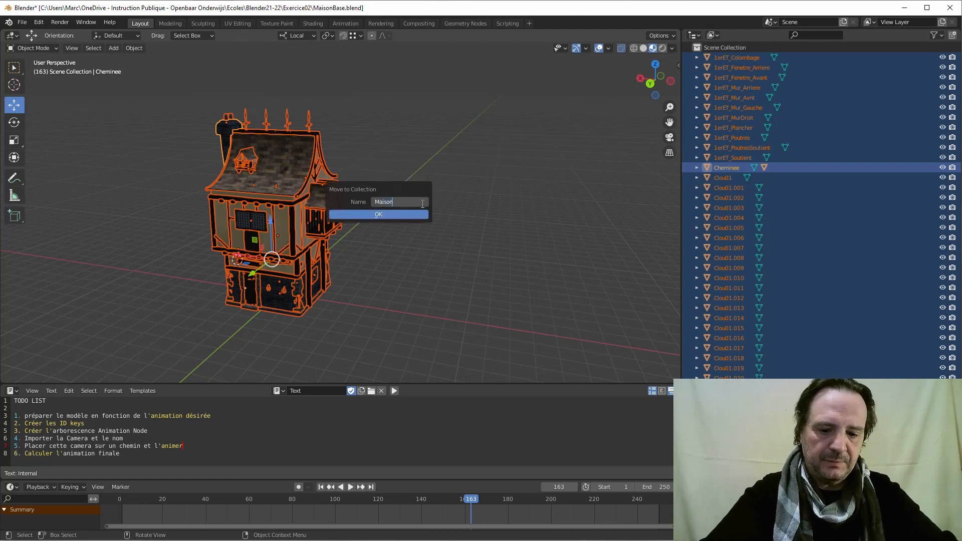
{"action": "key", "text": "Return"}
{"action": "left_click", "coordinate": [393, 214]}
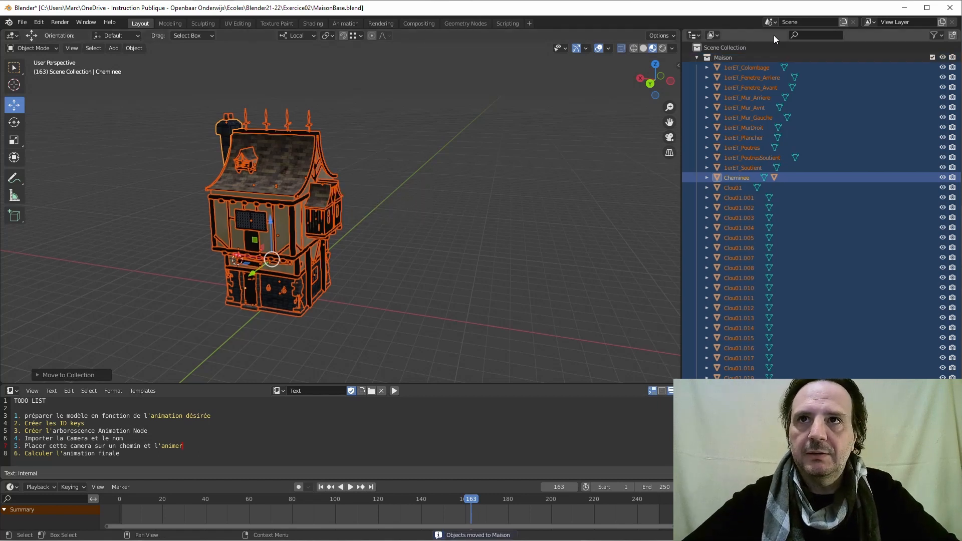
{"action": "left_click", "coordinate": [708, 58]}
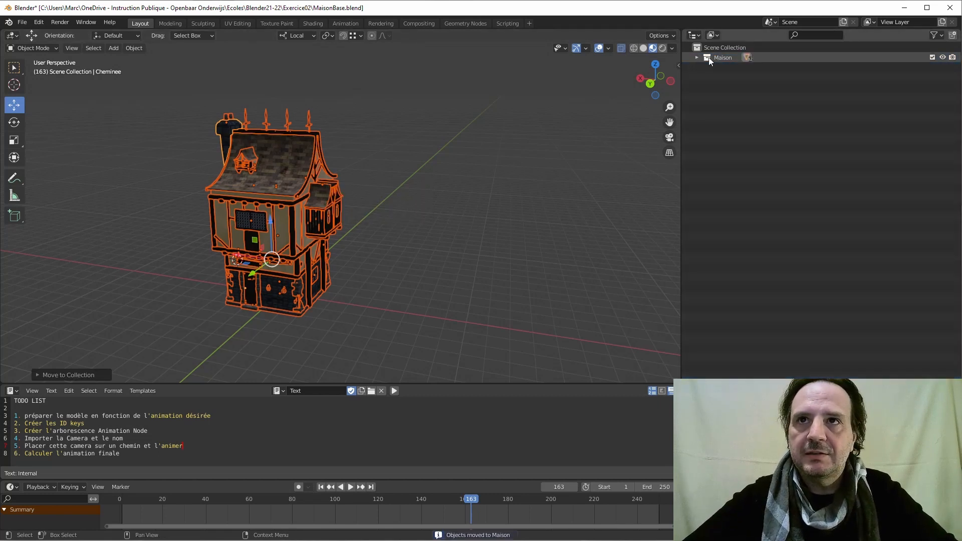
- Exclude the Maison collection from the view layer and reset the 3D cursor to the world origin
{"action": "left_click", "coordinate": [932, 57]}
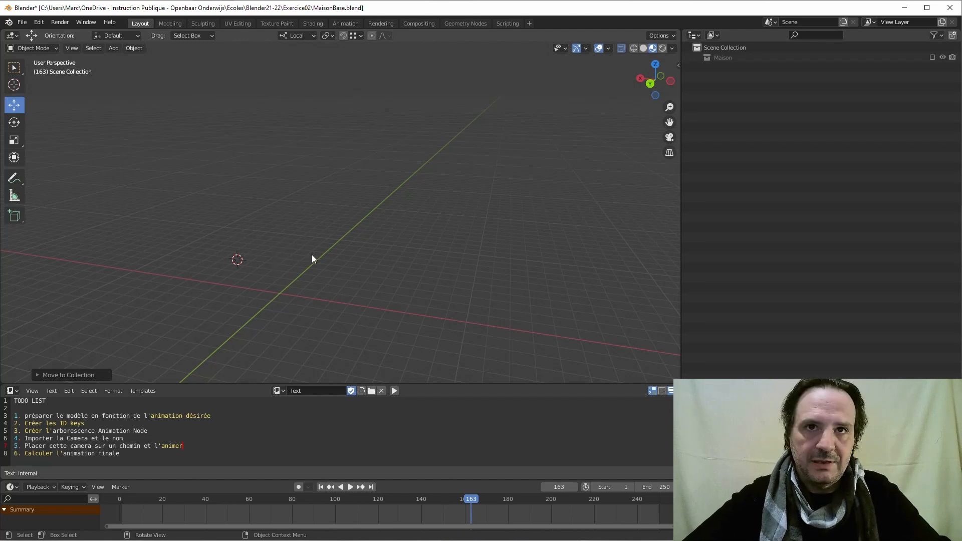
{"action": "middle_click_drag", "start_coordinate": [368, 234], "coordinate": [280, 269]}
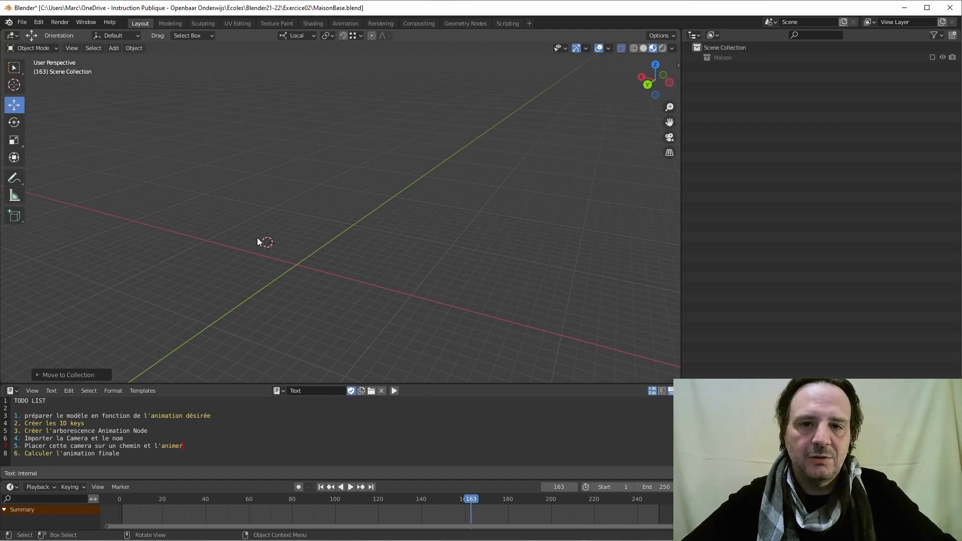
{"action": "middle_click_drag", "start_coordinate": [297, 250], "coordinate": [233, 237], "text": "shift"}
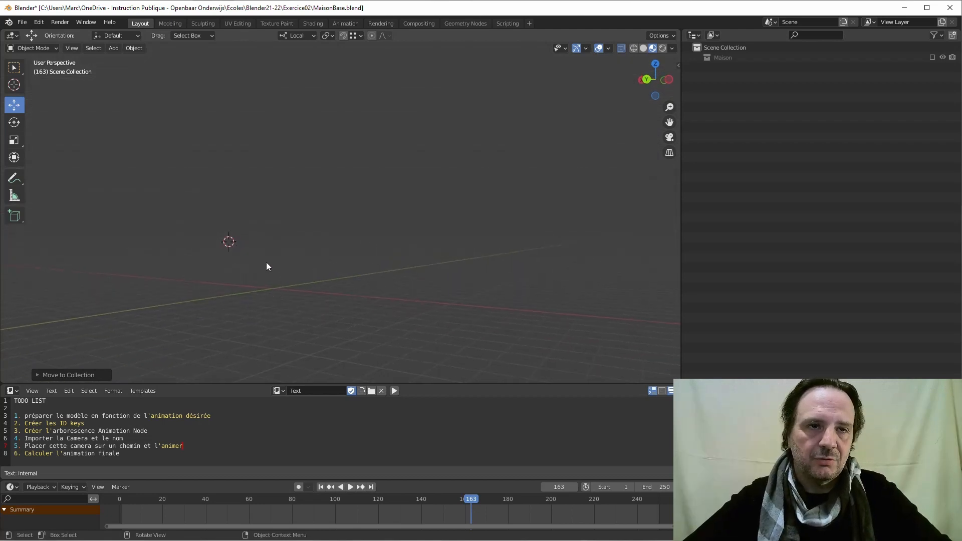
{"action": "middle_click_drag", "start_coordinate": [268, 282], "coordinate": [233, 255]}
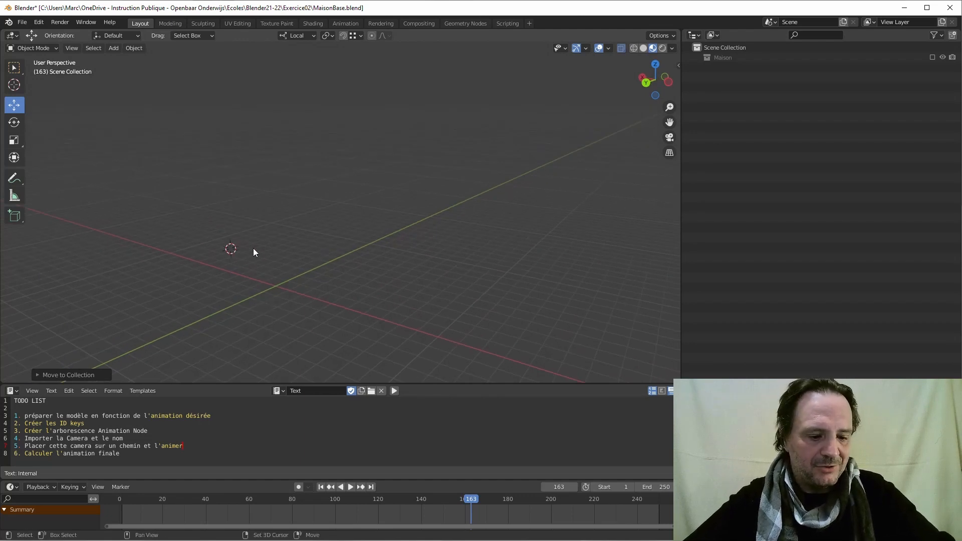
{"action": "key", "text": "shift+c"}
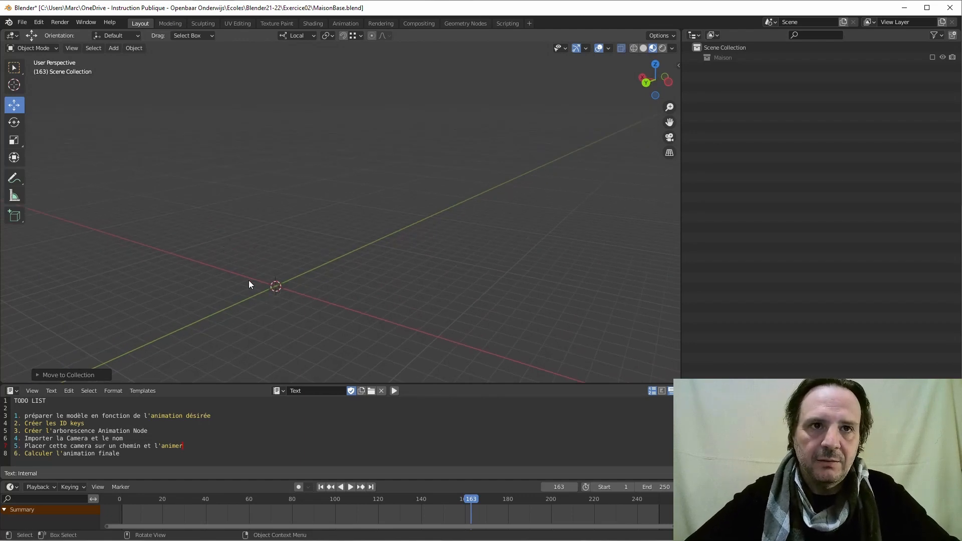
- Add a mesh cube at the world origin
{"action": "scroll", "coordinate": [240, 281], "scroll_direction": "up", "scroll_amount": 2}
{"action": "middle_click_drag", "start_coordinate": [272, 314], "coordinate": [300, 250]}
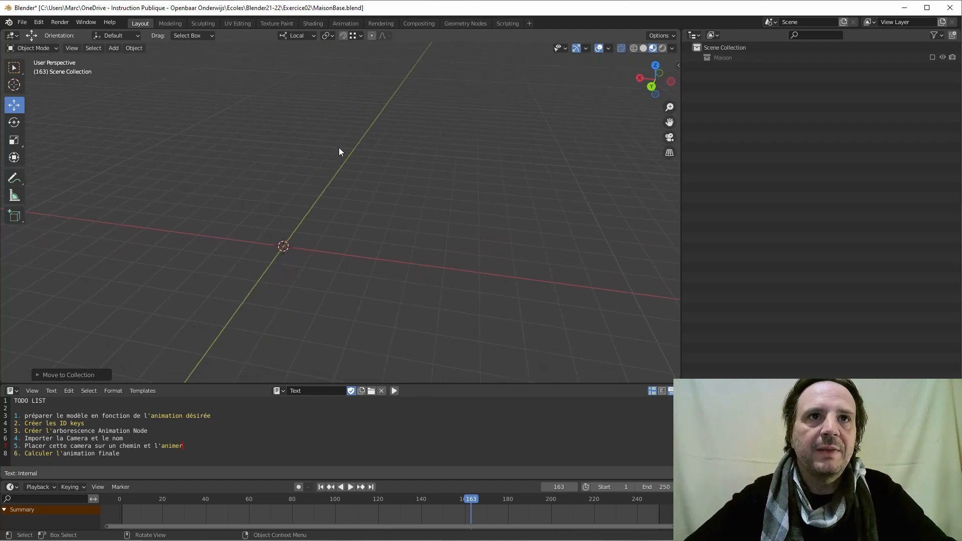
{"action": "left_click", "coordinate": [135, 48]}
{"action": "left_click", "coordinate": [111, 49]}
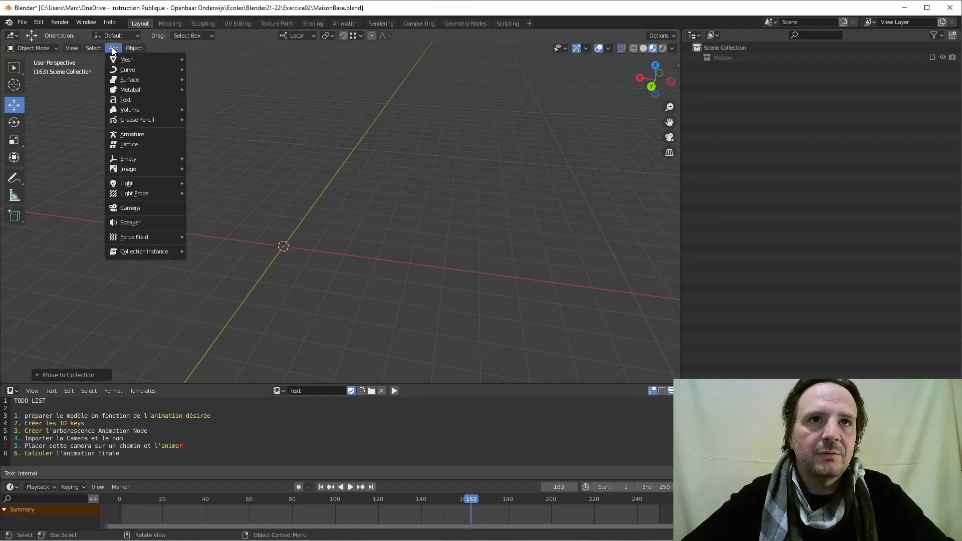
{"action": "mouse_move", "coordinate": [145, 60]}
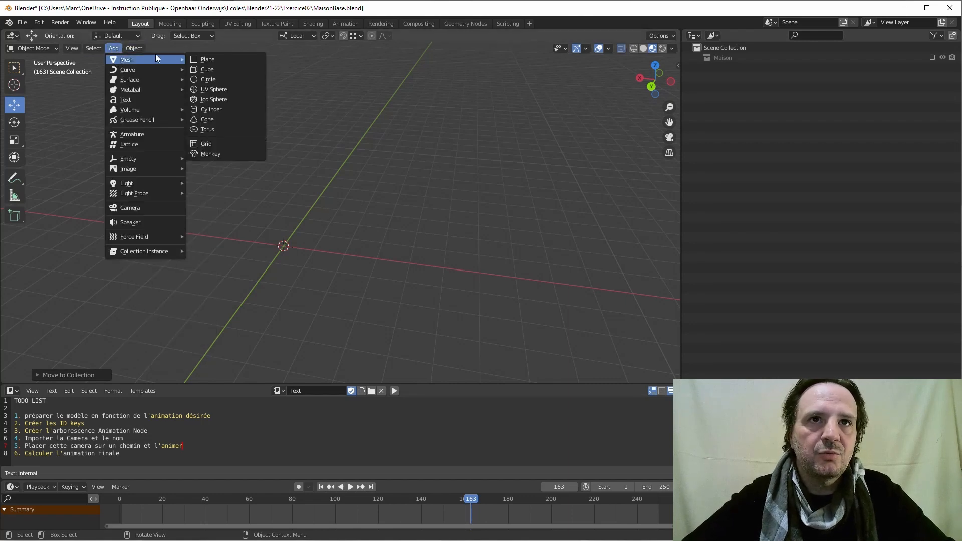
{"action": "left_click", "coordinate": [209, 70]}
- Add a mesh cylinder and a mesh cone at the world origin
{"action": "left_click", "coordinate": [117, 48]}
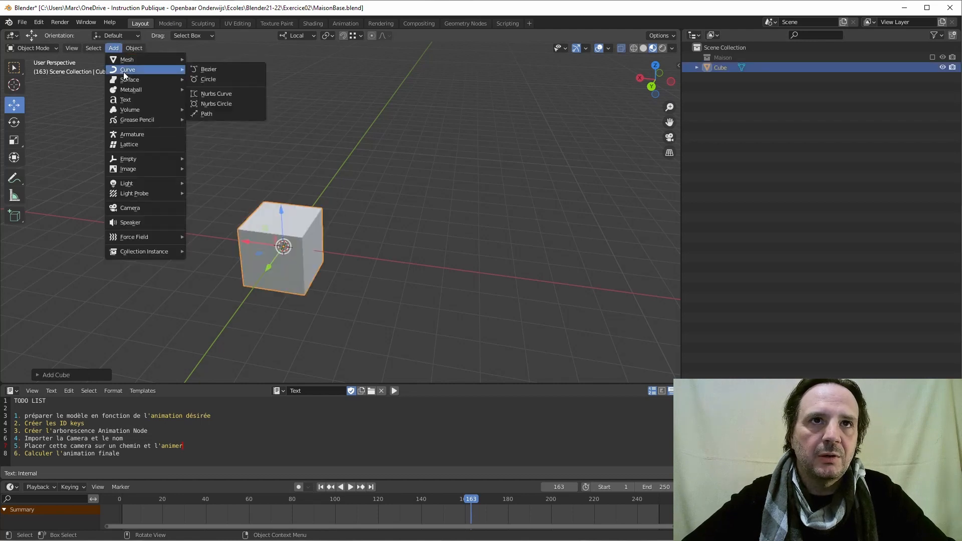
{"action": "mouse_move", "coordinate": [125, 59]}
{"action": "left_click", "coordinate": [214, 109]}
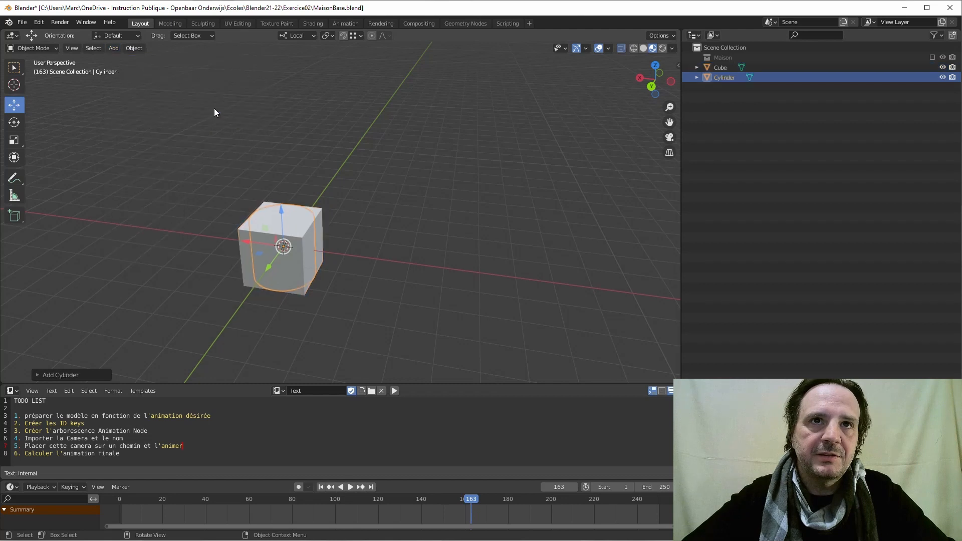
{"action": "left_click", "coordinate": [113, 47]}
{"action": "mouse_move", "coordinate": [118, 58]}
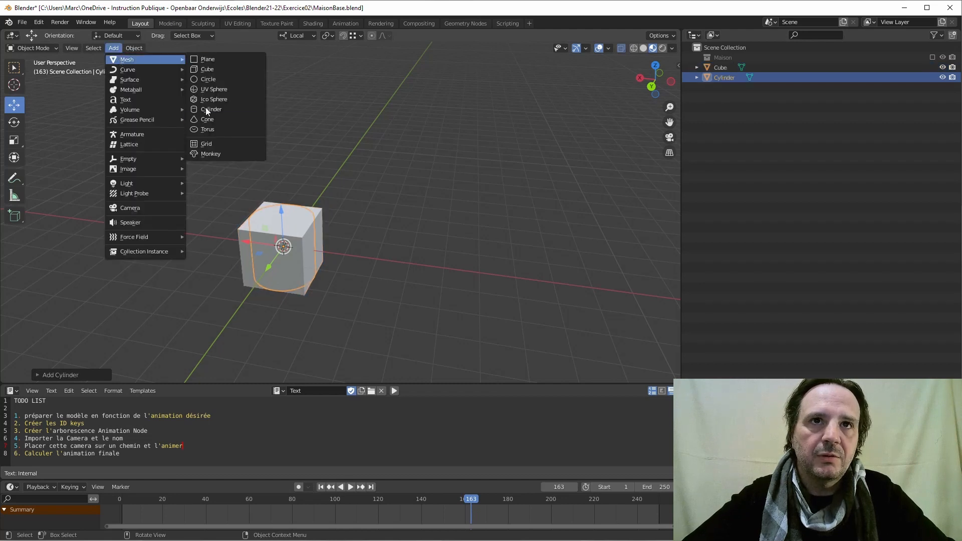
{"action": "left_click", "coordinate": [211, 119]}
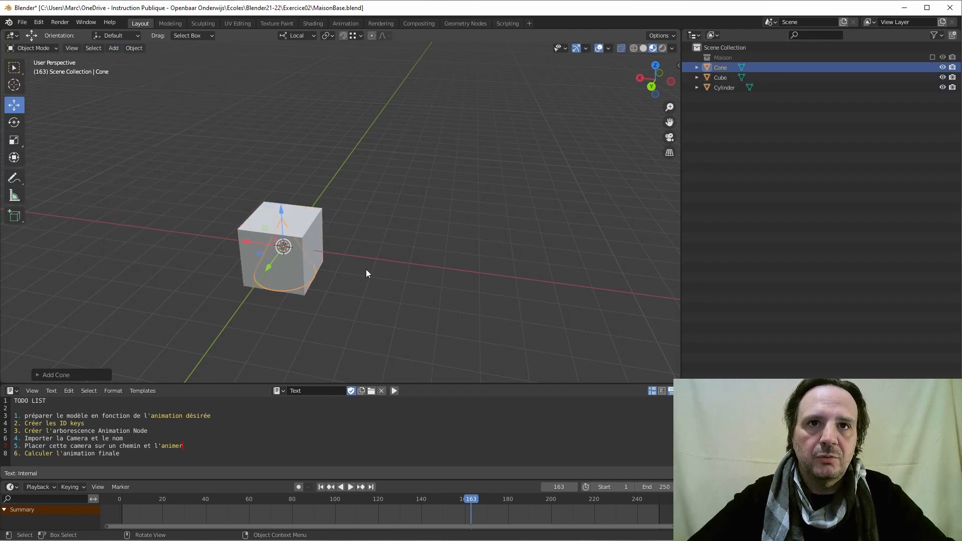
- Move the cone and the cube apart along the X axis to opposite sides of the cylinder
{"action": "left_click_drag", "start_coordinate": [251, 242], "coordinate": [345, 254]}
{"action": "left_click", "coordinate": [281, 245]}
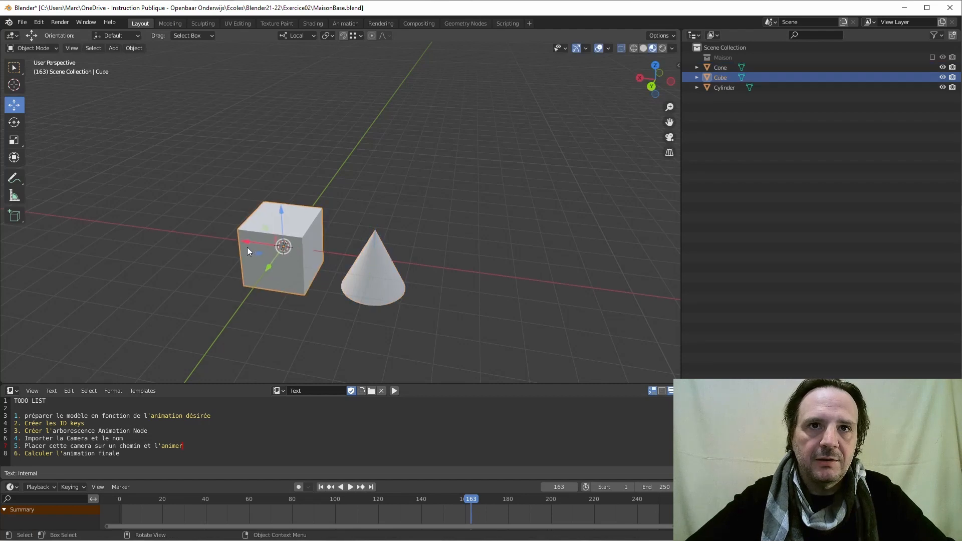
{"action": "left_click_drag", "start_coordinate": [248, 247], "coordinate": [173, 250]}
{"action": "middle_click_drag", "start_coordinate": [277, 264], "coordinate": [301, 247]}
{"action": "scroll", "coordinate": [281, 248], "scroll_direction": "up", "scroll_amount": 5}
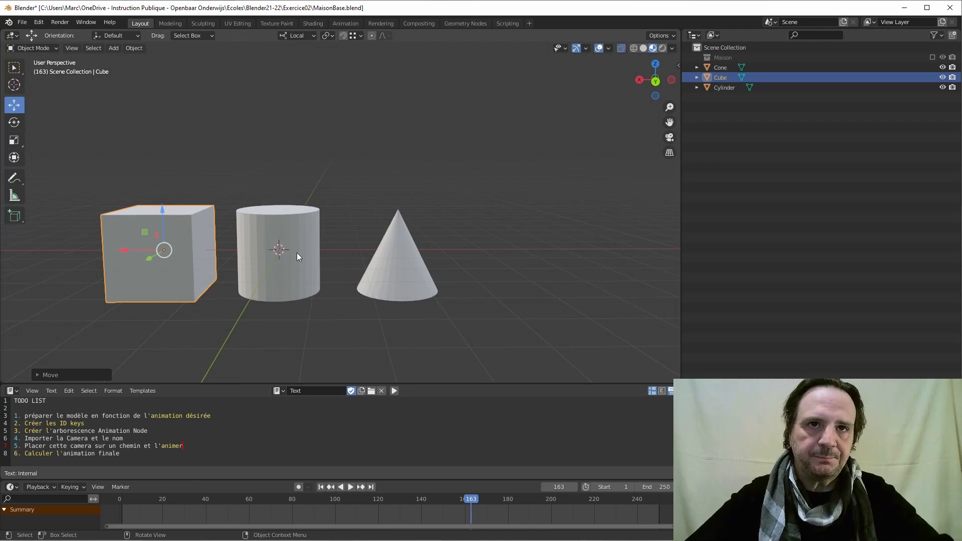
- In front view, raise the cone, cylinder and cube together along Z until their bases rest on the ground line
{"action": "key", "text": "KP_1"}
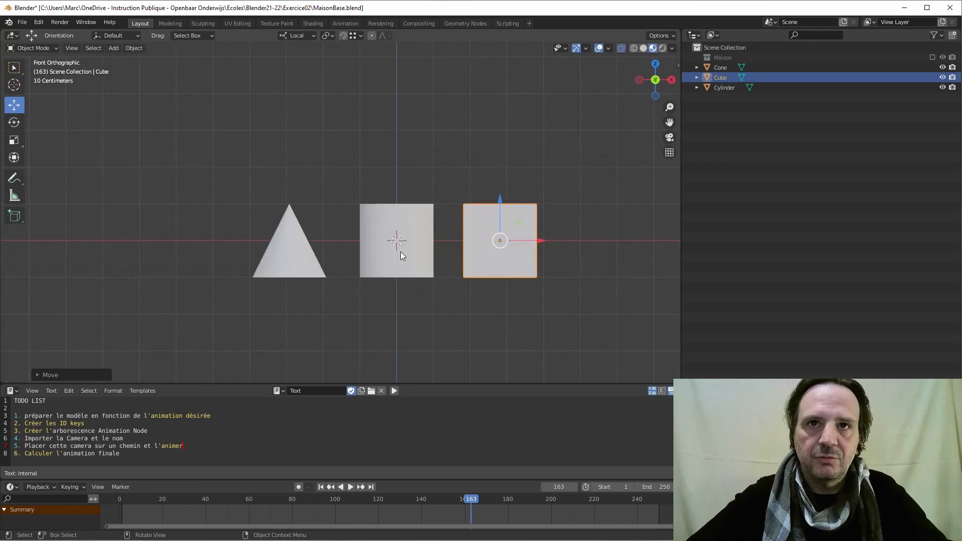
{"action": "left_click_drag", "start_coordinate": [258, 191], "coordinate": [601, 240]}
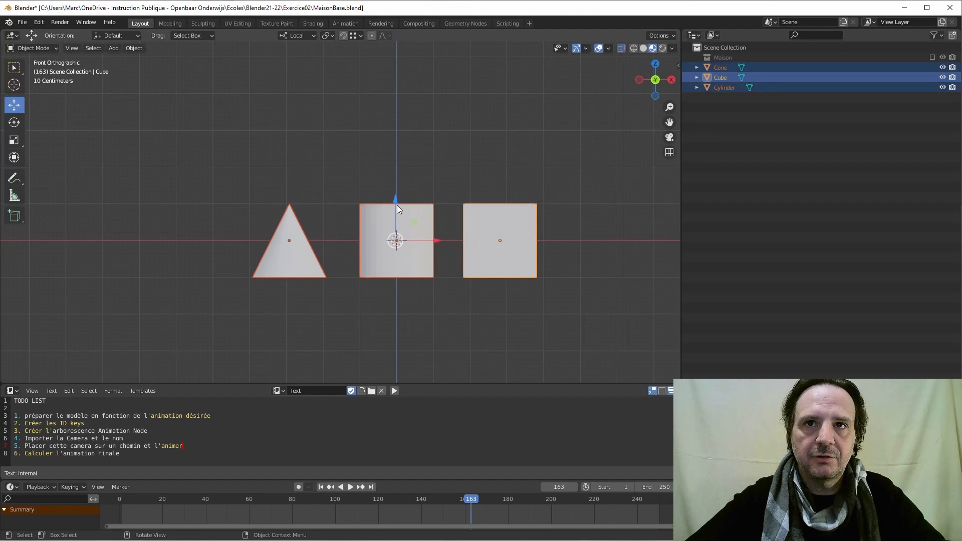
{"action": "left_click_drag", "start_coordinate": [397, 208], "coordinate": [397, 165]}
{"action": "scroll", "coordinate": [465, 190], "scroll_direction": "down", "scroll_amount": 1}
- Restrict transforms to origins only and lower the three objects' origins about 1.015 m along Z to their bases
{"action": "left_click", "coordinate": [660, 35]}
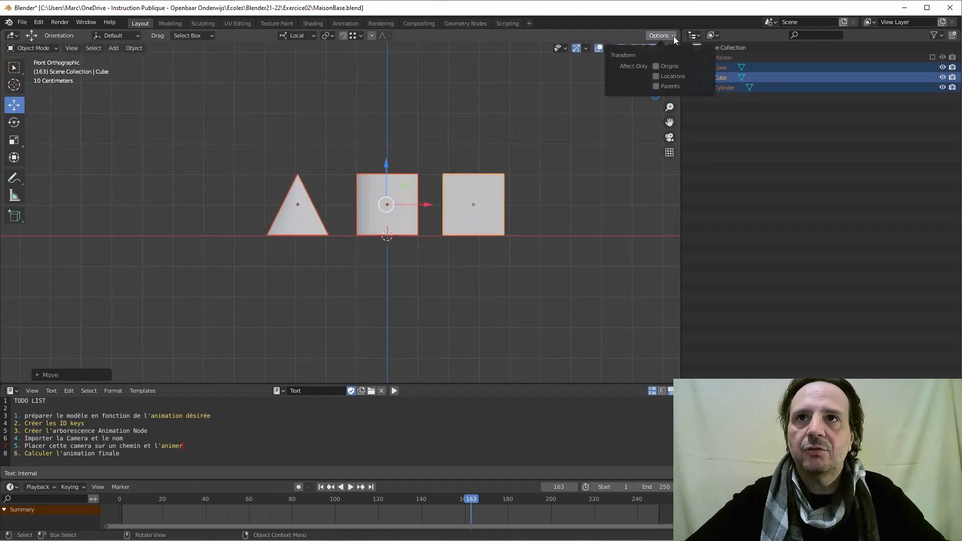
{"action": "left_click", "coordinate": [656, 66]}
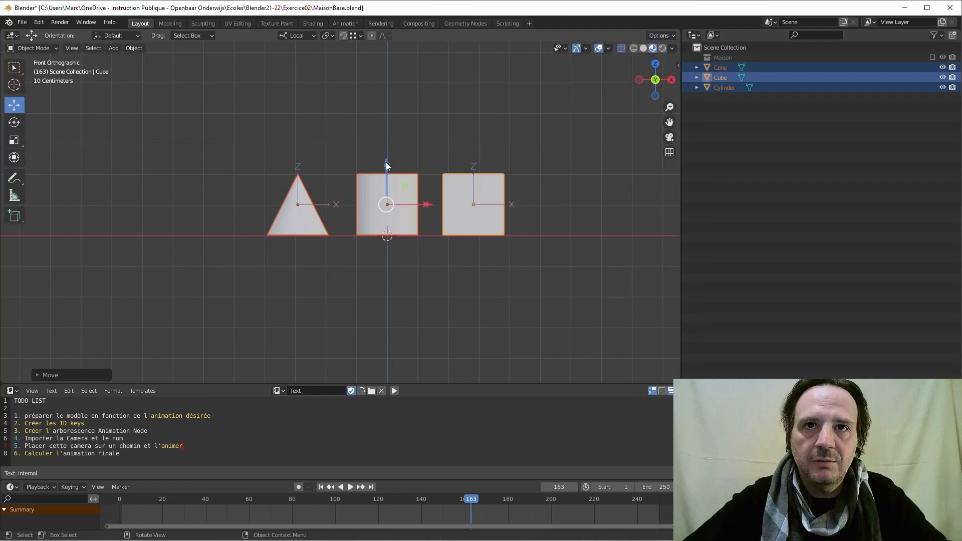
{"action": "left_click_drag", "start_coordinate": [386, 162], "coordinate": [386, 196]}
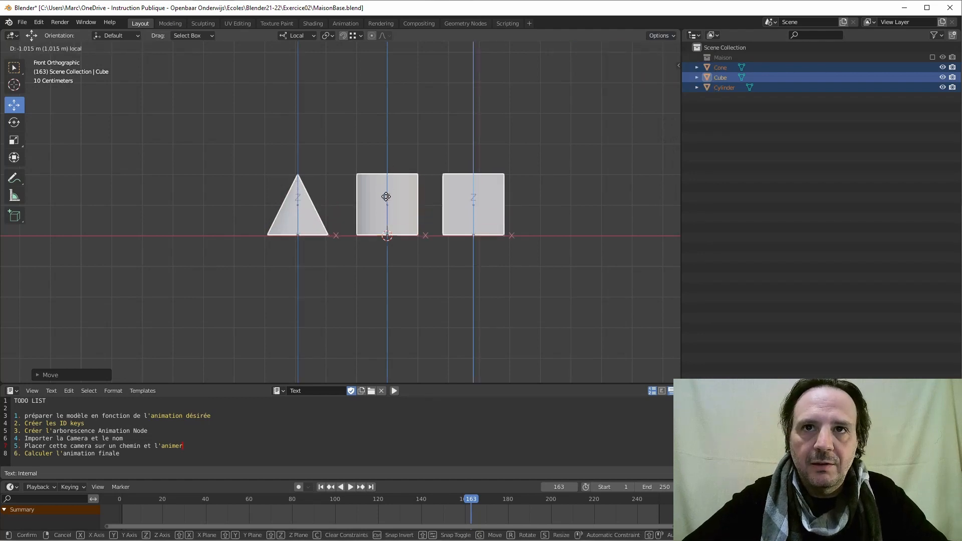
- Set the cube's Z location to 0 m and turn off the origins-only transform restriction
{"action": "left_click", "coordinate": [679, 65]}
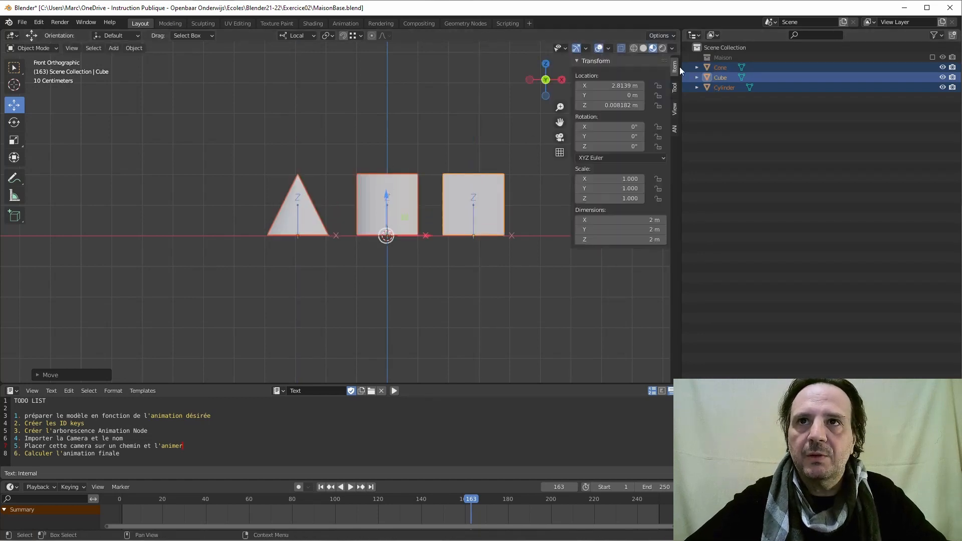
{"action": "left_click", "coordinate": [613, 105]}
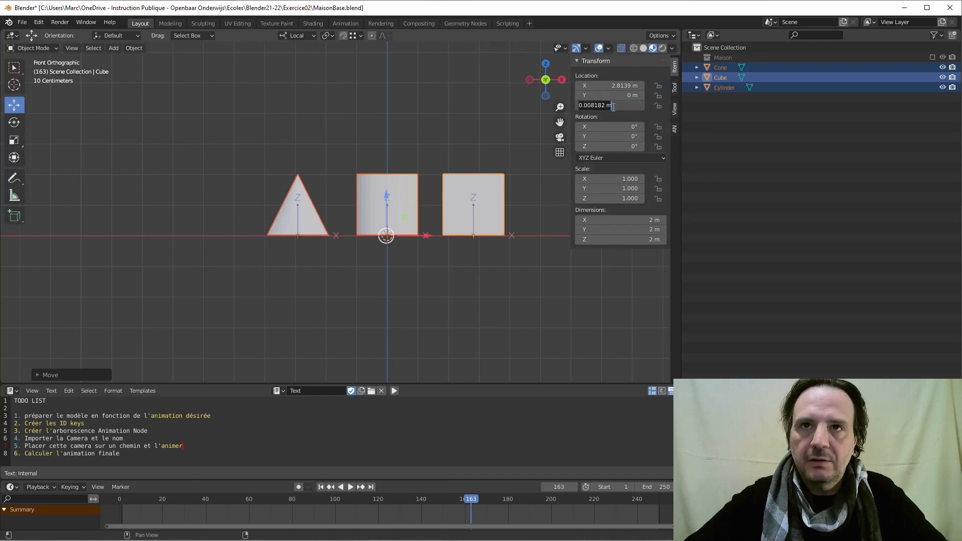
{"action": "type", "text": "0"}
{"action": "key", "text": "Return"}
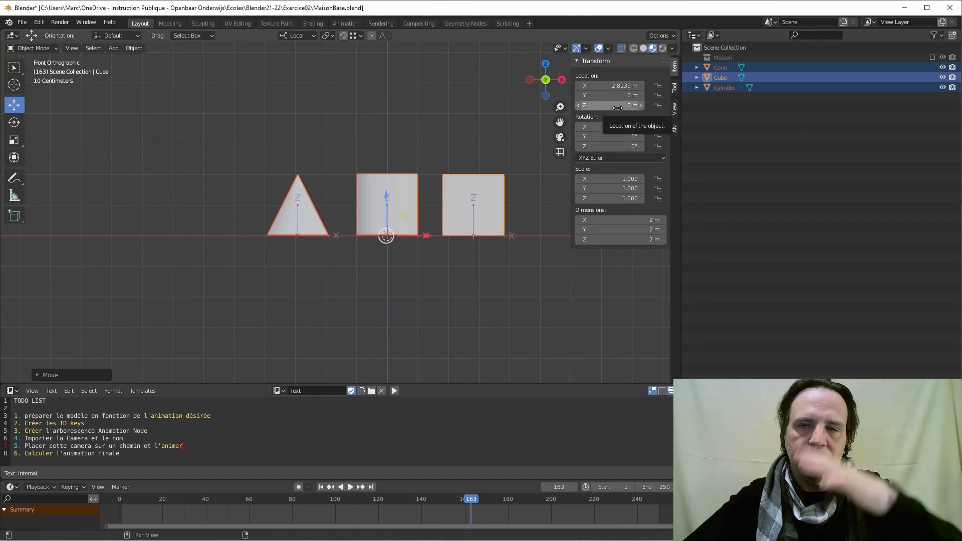
{"action": "left_click", "coordinate": [661, 35]}
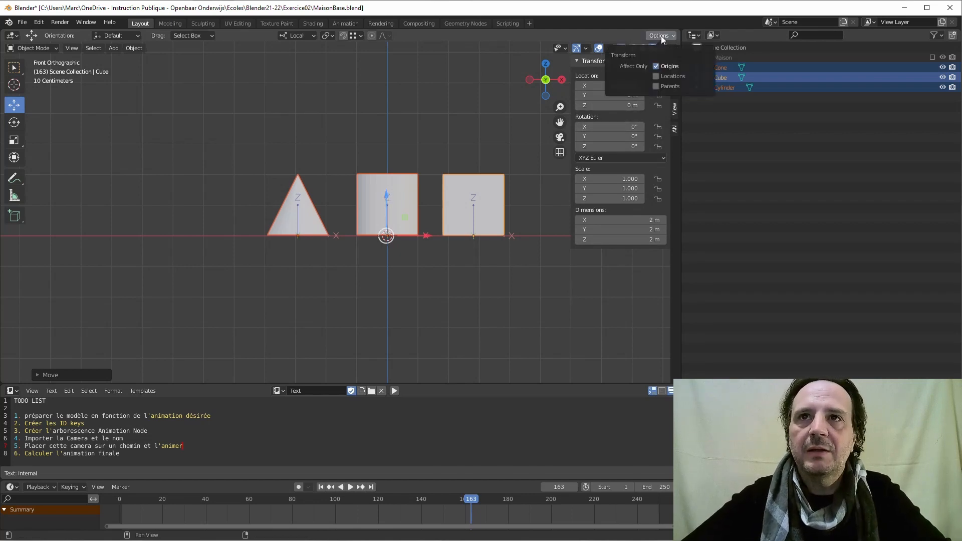
{"action": "left_click", "coordinate": [660, 66]}
{"action": "left_click", "coordinate": [659, 66]}
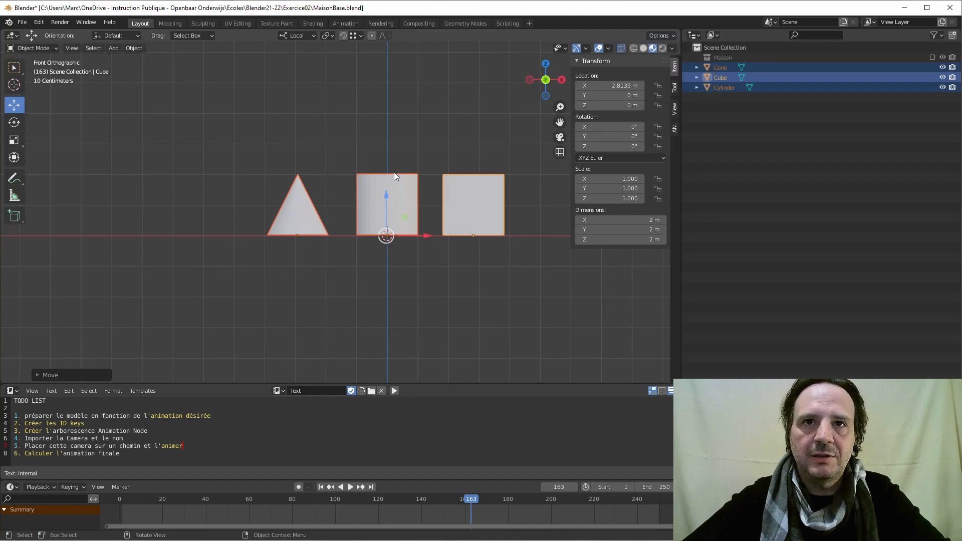
- Stretch the cylinder upward from its base along Z to a height of about 4.47 m
{"action": "left_click", "coordinate": [405, 209]}
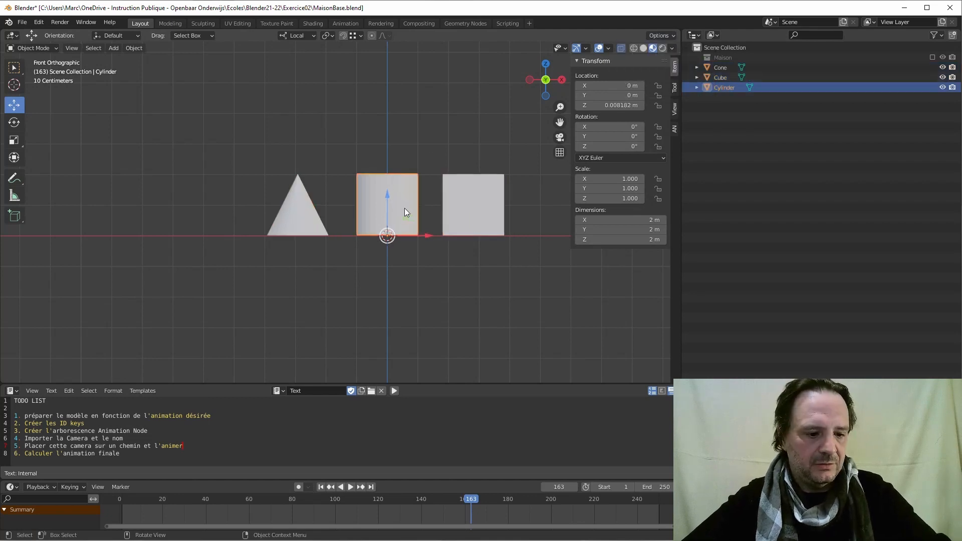
{"action": "key", "text": "s"}
{"action": "key", "text": "z"}
{"action": "left_click", "coordinate": [451, 215]}
- Scale the cube uniformly from its base by about 1.254
{"action": "left_click", "coordinate": [466, 210]}
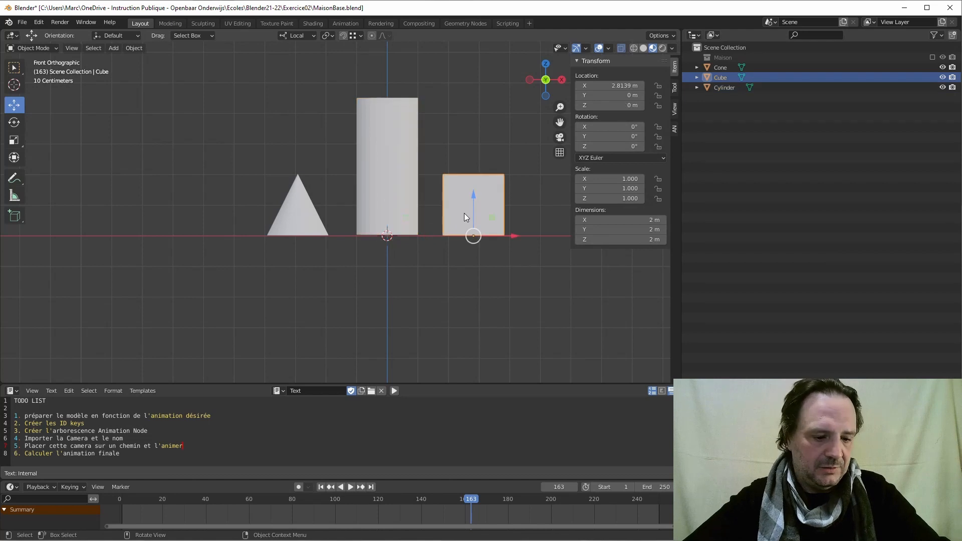
{"action": "key", "text": "s"}
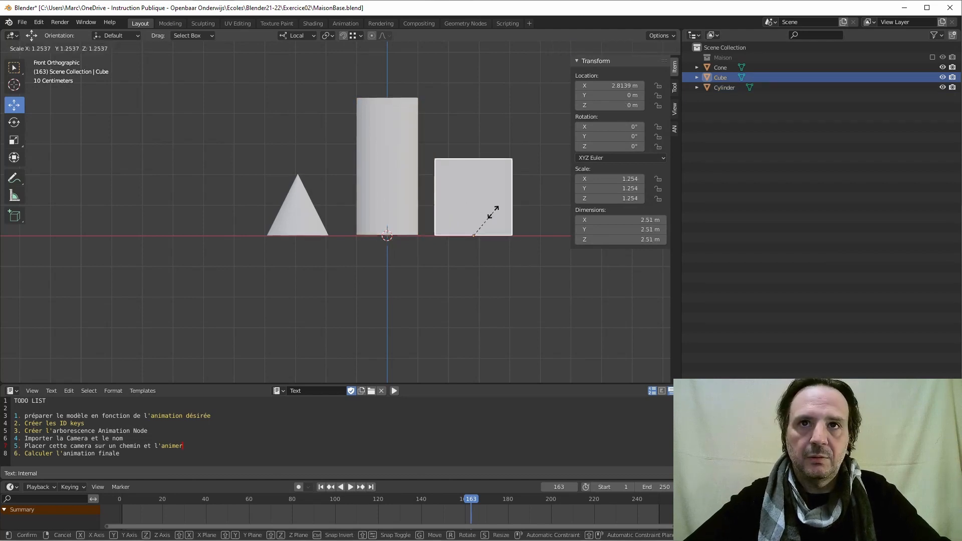
{"action": "left_click", "coordinate": [488, 215]}
- Stretch the cone along its local Z axis to a height of about 6.05 m
{"action": "left_click", "coordinate": [296, 217]}
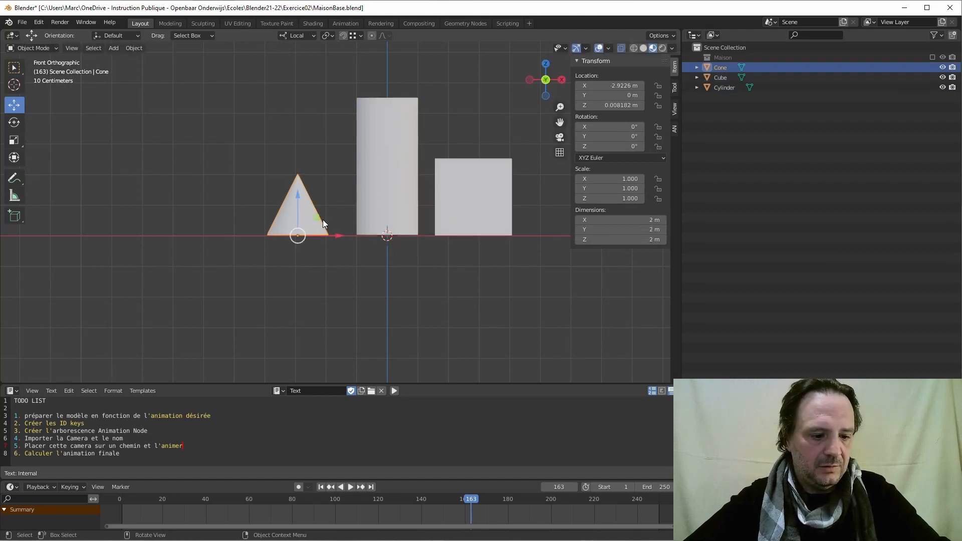
{"action": "key", "text": "s"}
{"action": "key", "text": "z"}
{"action": "key", "text": "z"}
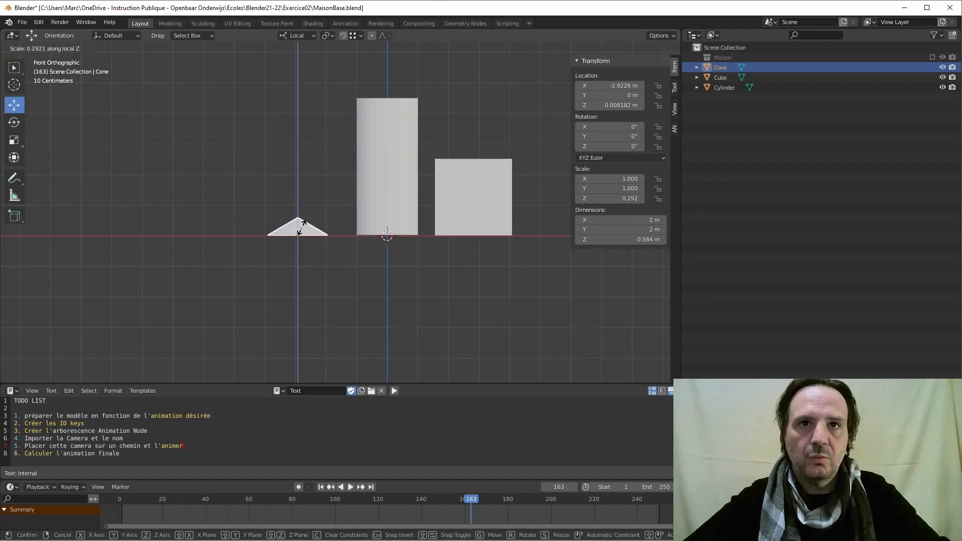
{"action": "left_click", "coordinate": [387, 222]}
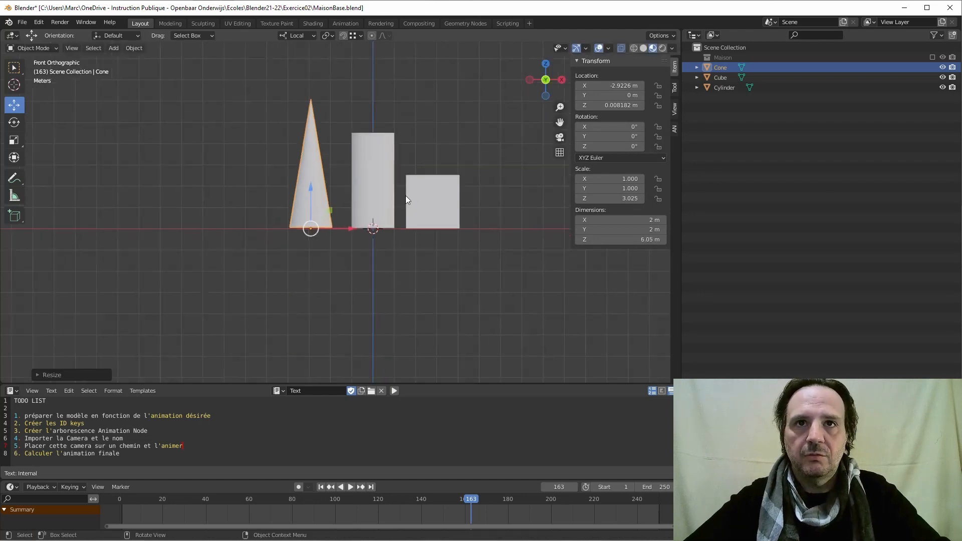
- Return the timeline to frame 1 with the three solids seen in perspective
{"action": "middle_click_drag", "start_coordinate": [404, 196], "coordinate": [381, 157]}
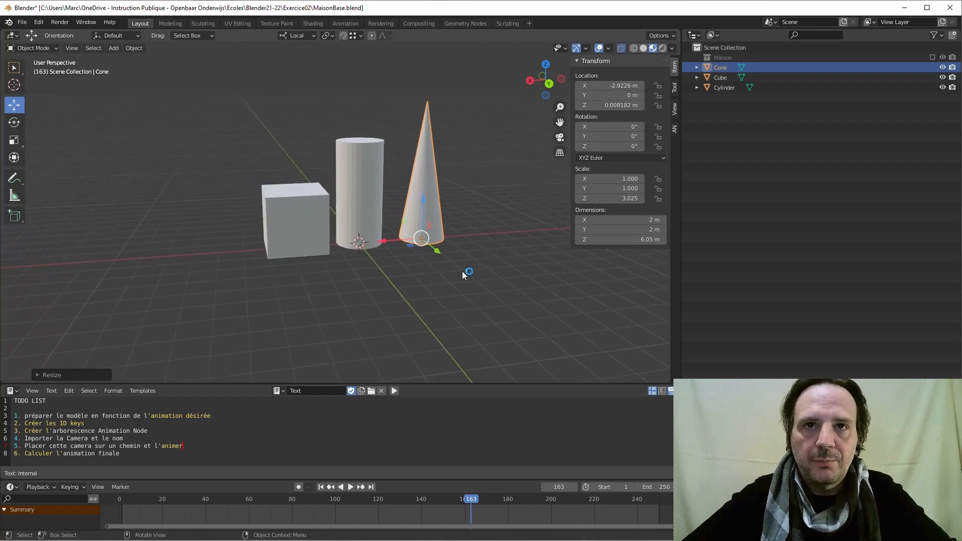
{"action": "middle_click_drag", "start_coordinate": [463, 272], "coordinate": [392, 236]}
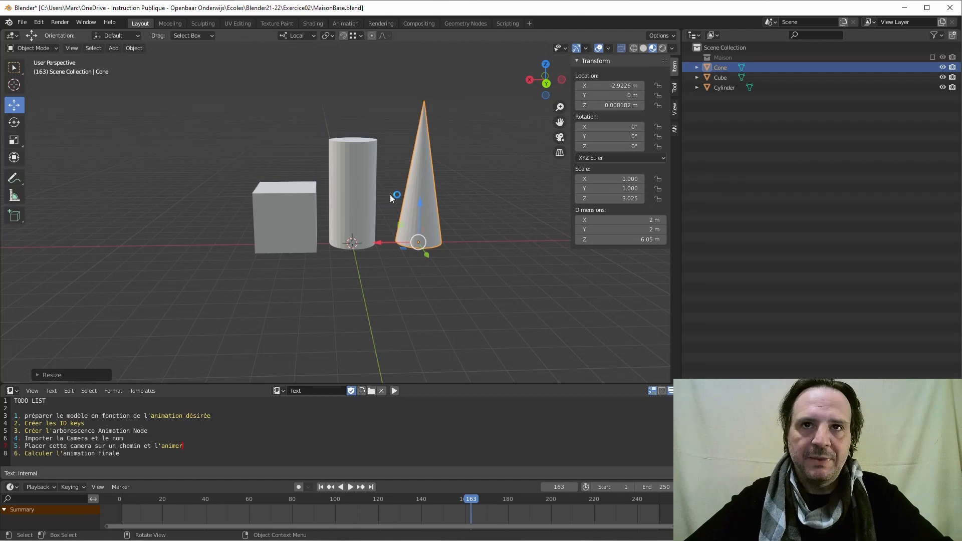
{"action": "key", "text": "space"}
{"action": "key", "text": "space"}
{"action": "left_click_drag", "start_coordinate": [470, 501], "coordinate": [122, 501]}
{"action": "key", "text": "space"}
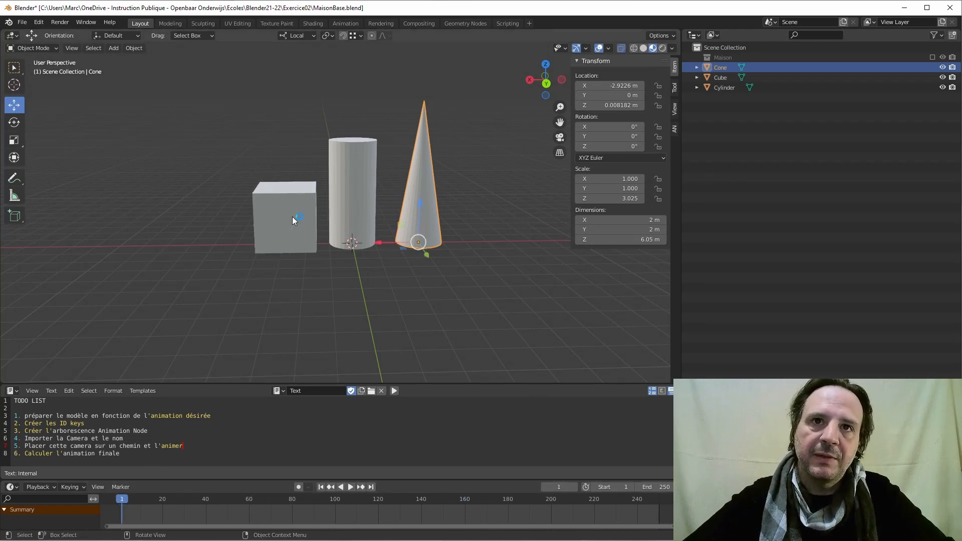
- Move the cone, cylinder and cube into a new collection named Primitives
{"action": "left_click", "coordinate": [290, 203]}
{"action": "left_click", "coordinate": [351, 141]}
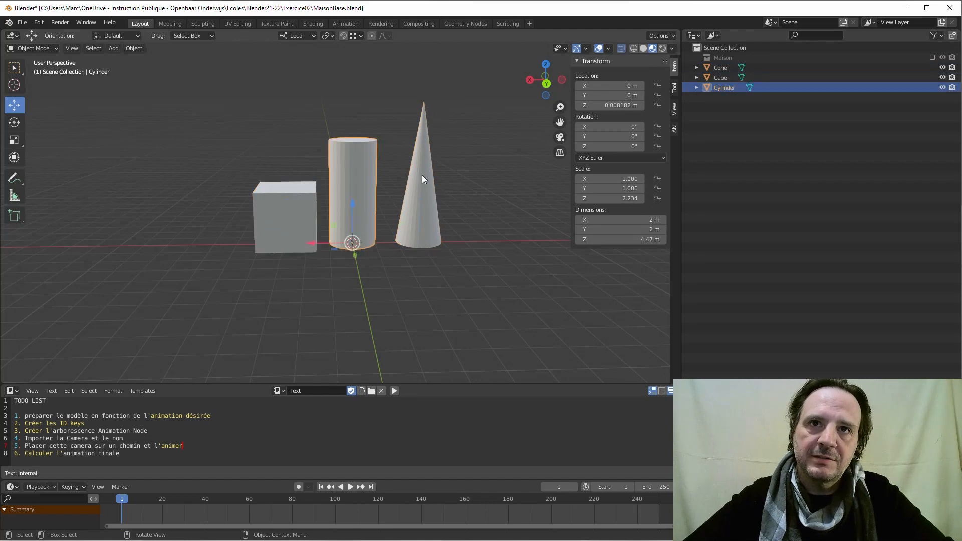
{"action": "left_click", "coordinate": [428, 178]}
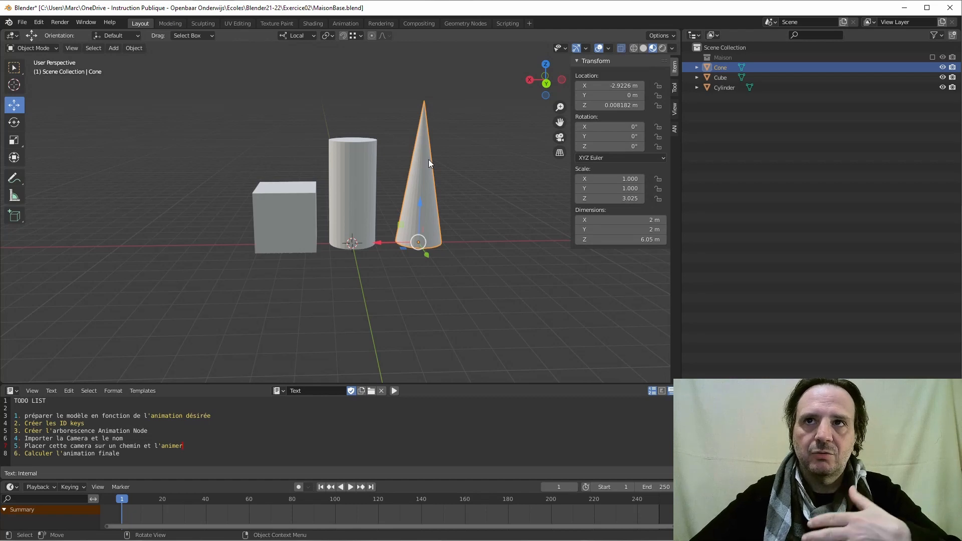
{"action": "left_click", "coordinate": [354, 186], "text": "shift"}
{"action": "left_click", "coordinate": [288, 211], "text": "shift"}
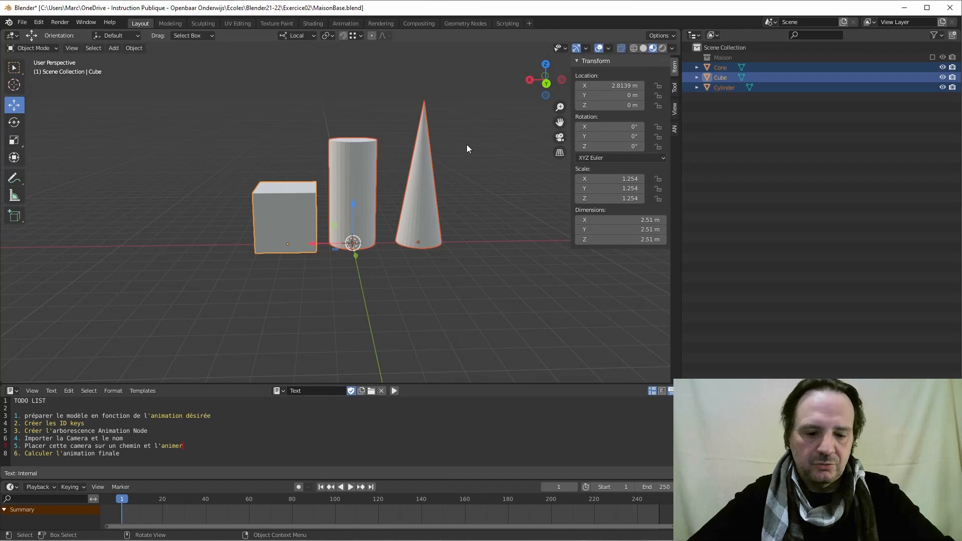
{"action": "key", "text": "m"}
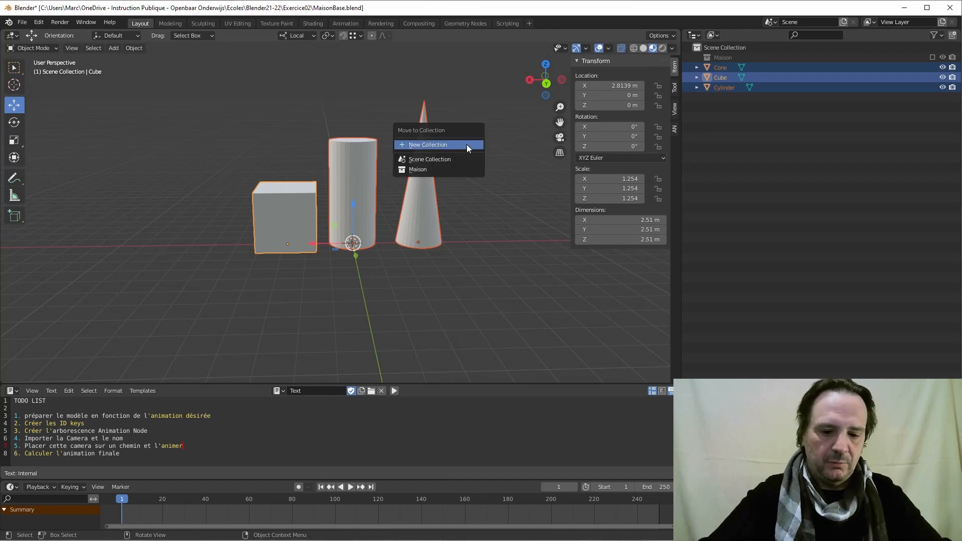
{"action": "left_click", "coordinate": [467, 144]}
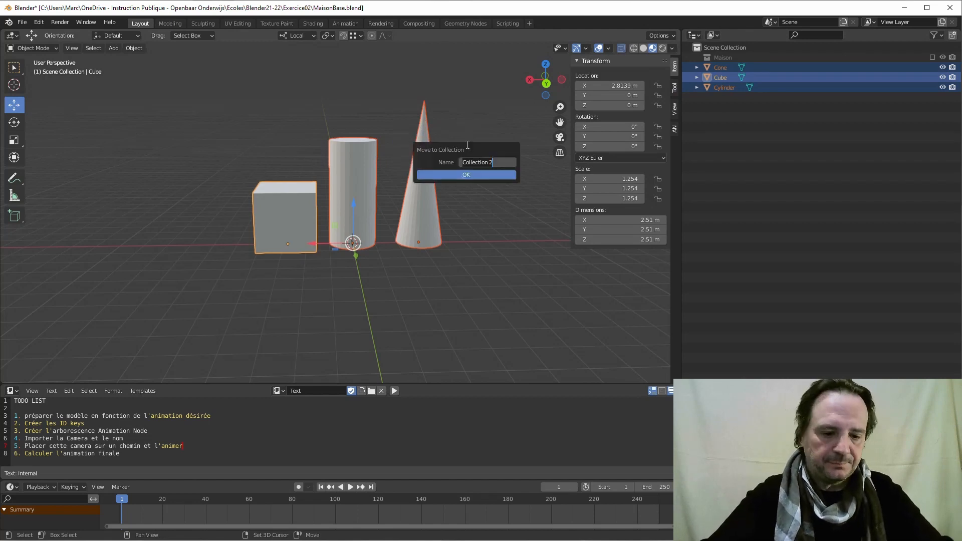
{"action": "type", "text": "Primitive"}
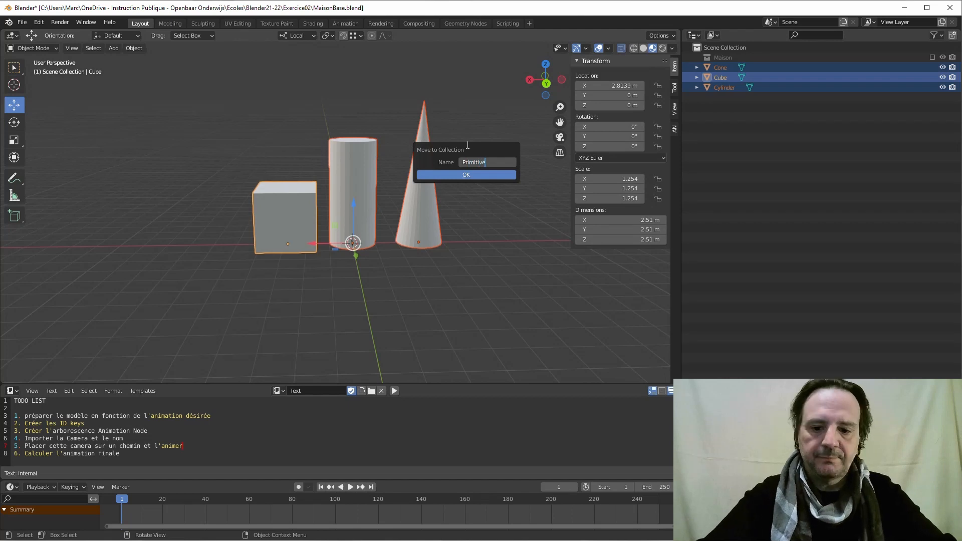
{"action": "key", "text": "Return"}
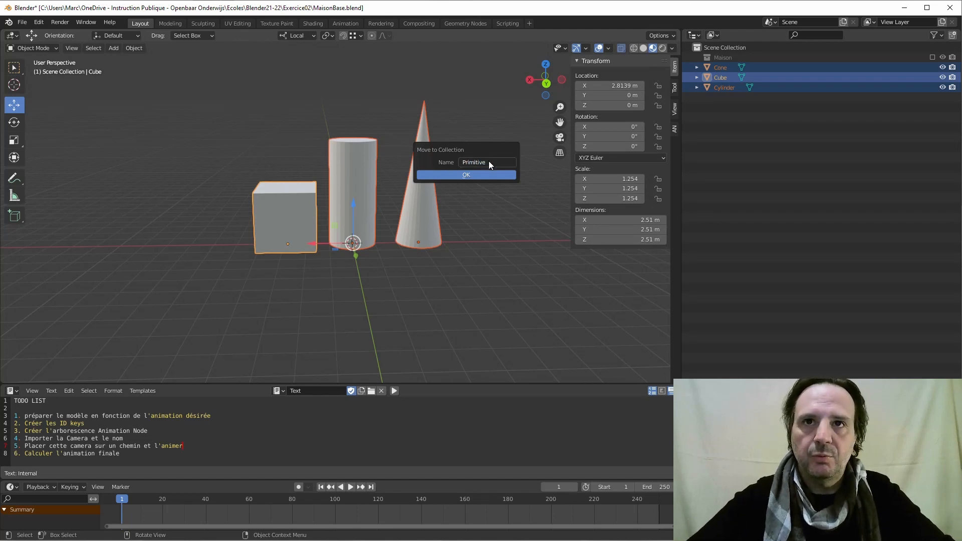
{"action": "type", "text": "s"}
{"action": "key", "text": "Return"}
{"action": "key", "text": "Return"}
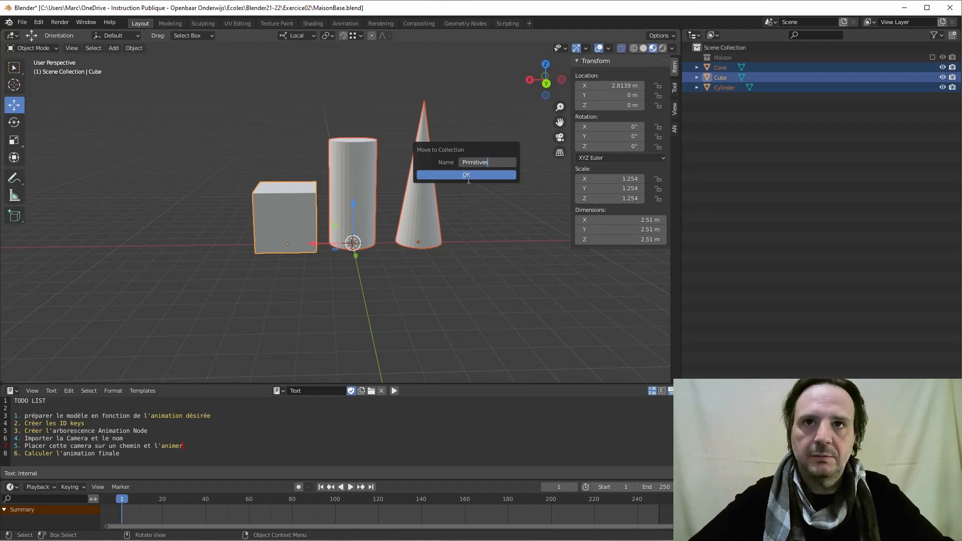
- Move the cone into a new collection named Cobe and nest that collection inside Primitives
{"action": "left_click", "coordinate": [730, 78]}
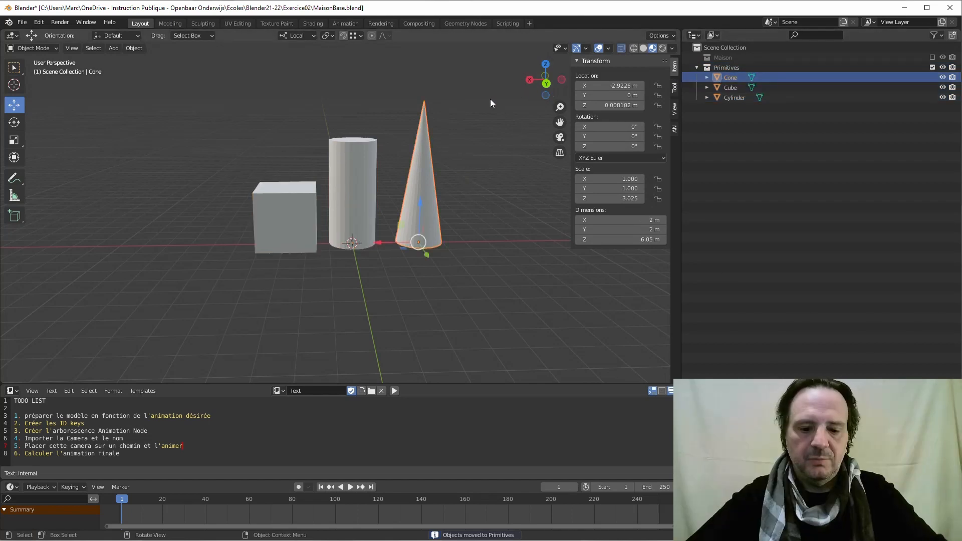
{"action": "key", "text": "m"}
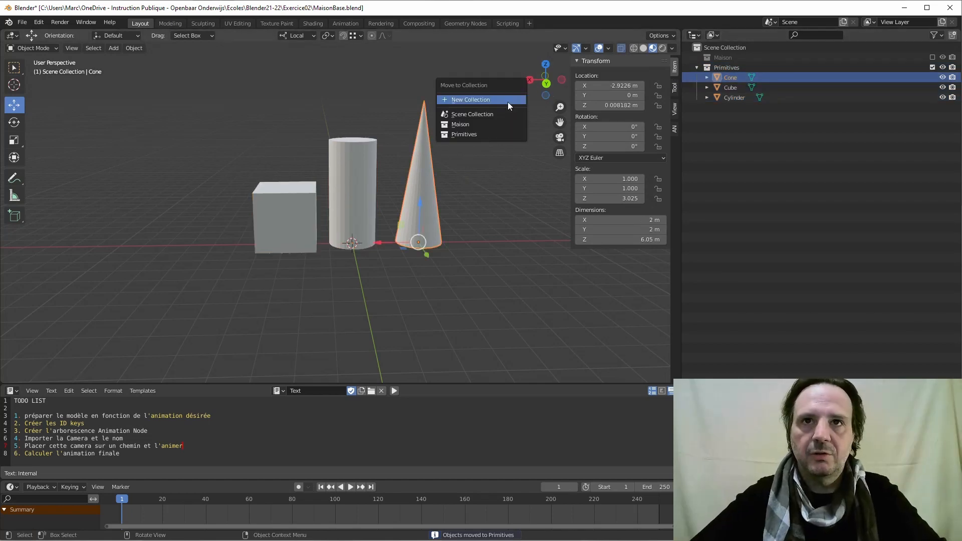
{"action": "left_click", "coordinate": [462, 99]}
{"action": "left_click_drag", "start_coordinate": [491, 118], "coordinate": [437, 117]}
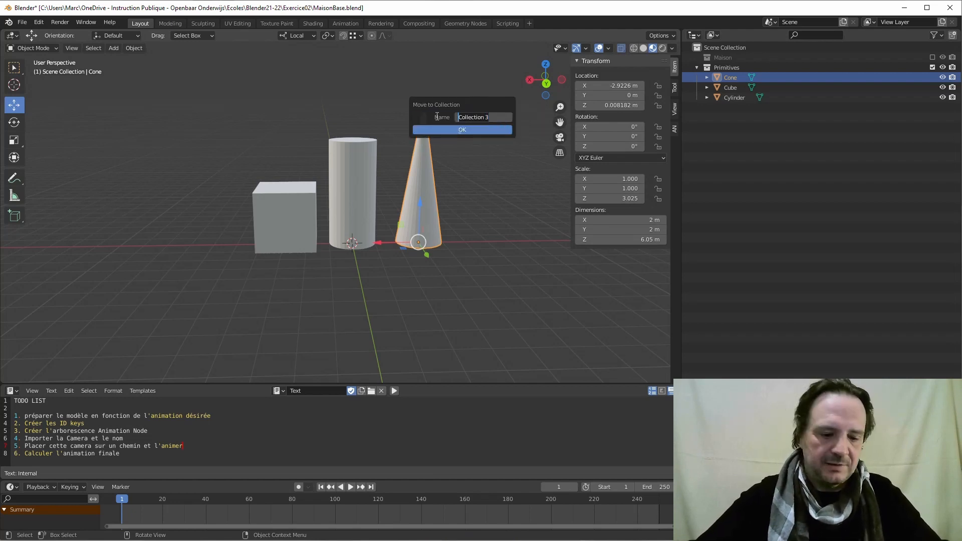
{"action": "type", "text": "Cobe"}
{"action": "key", "text": "Return"}
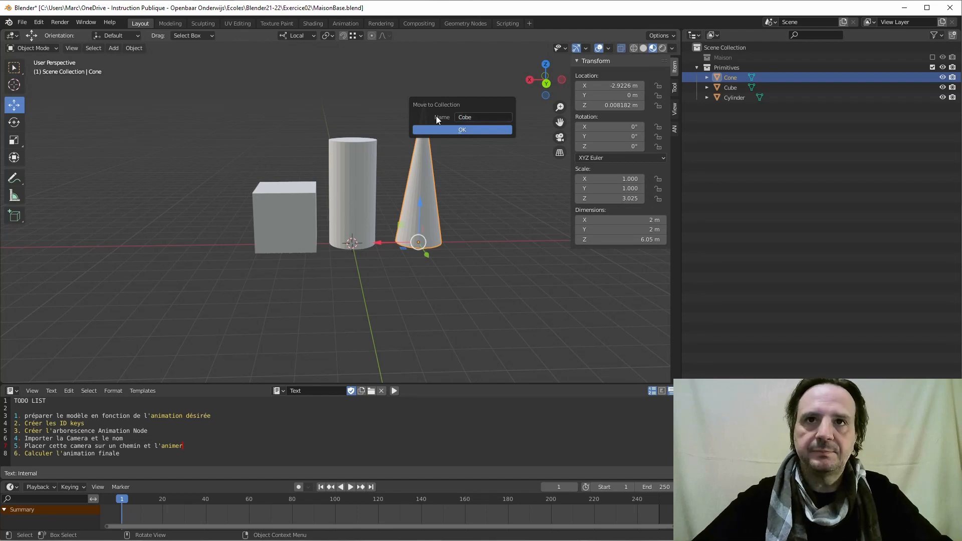
{"action": "left_click", "coordinate": [487, 128]}
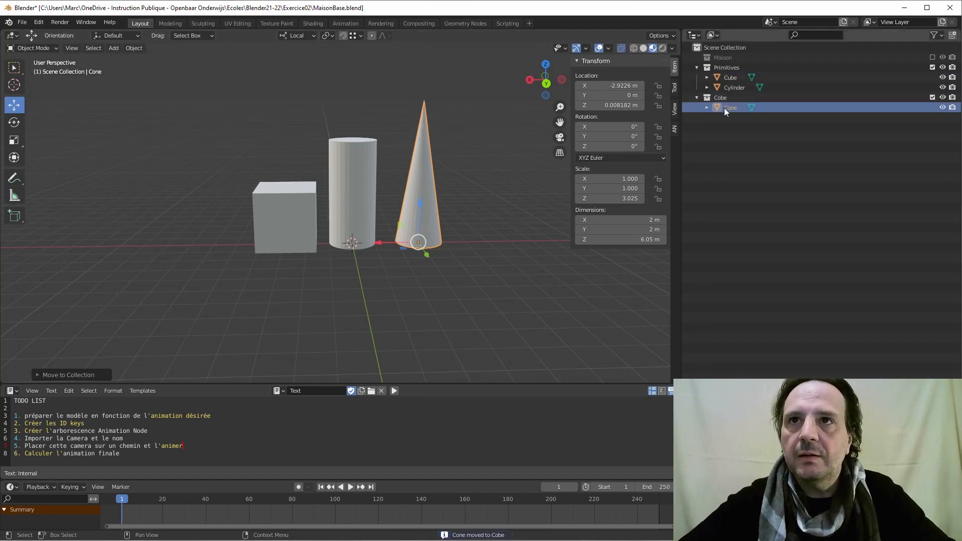
{"action": "left_click_drag", "start_coordinate": [720, 98], "coordinate": [735, 69]}
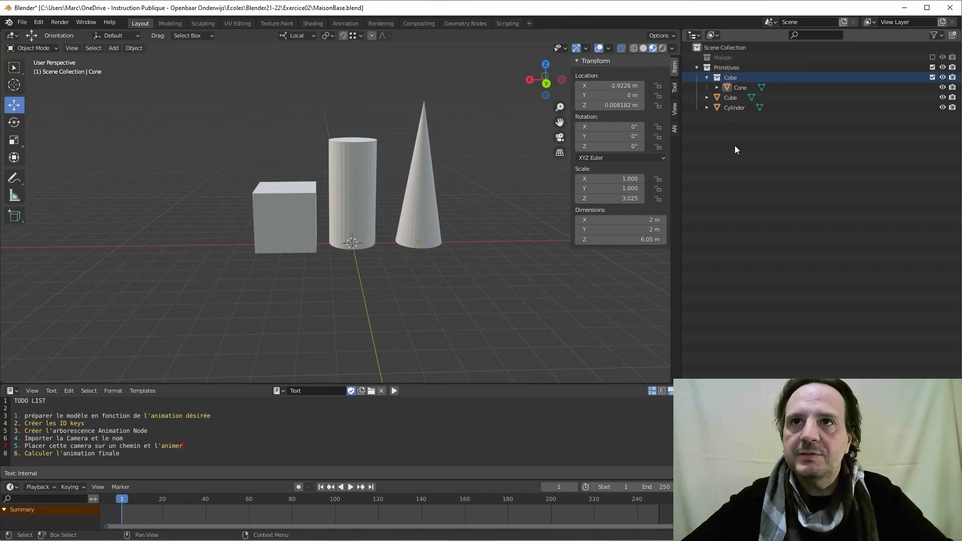
- Add a second sub-collection directly under Primitives and name it Cube
{"action": "right_click", "coordinate": [741, 135]}
{"action": "right_click", "coordinate": [735, 75]}
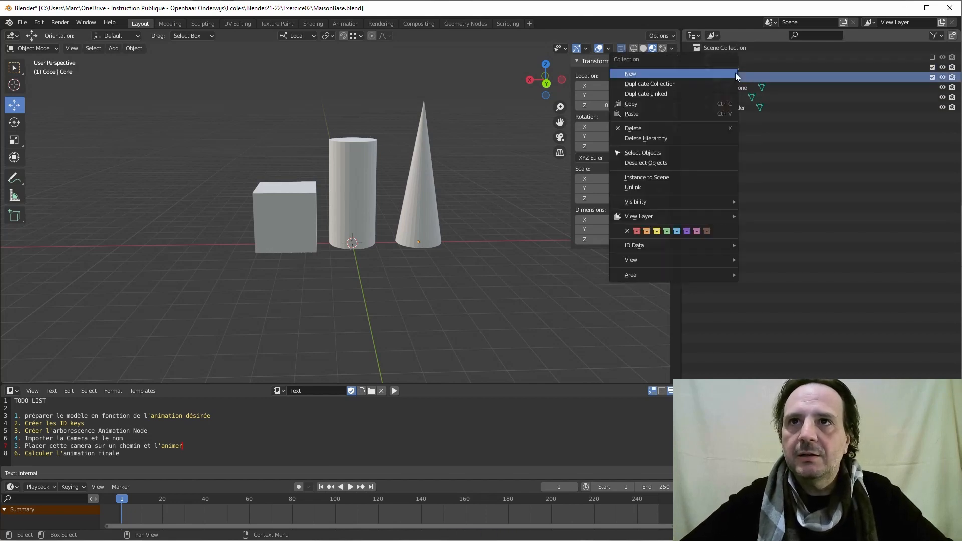
{"action": "left_click", "coordinate": [665, 78]}
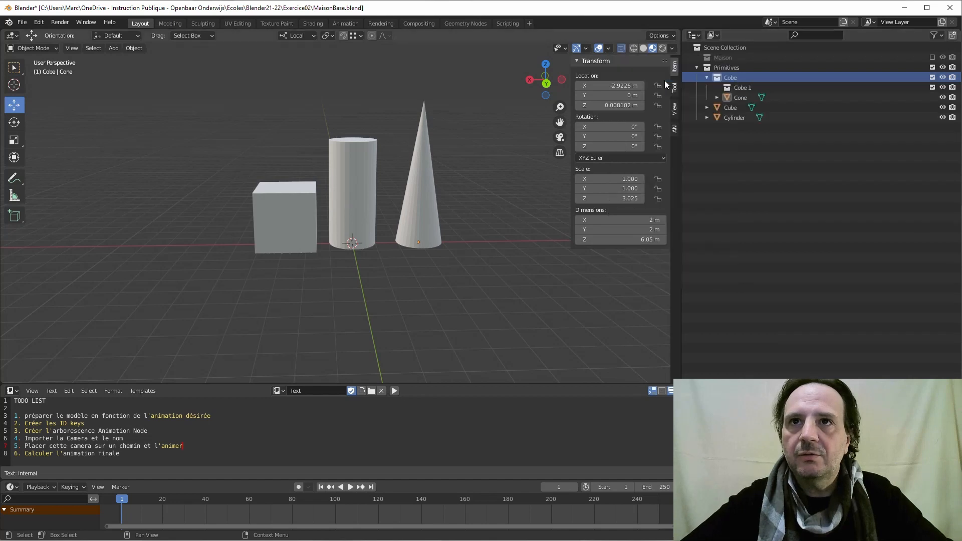
{"action": "left_click", "coordinate": [737, 89]}
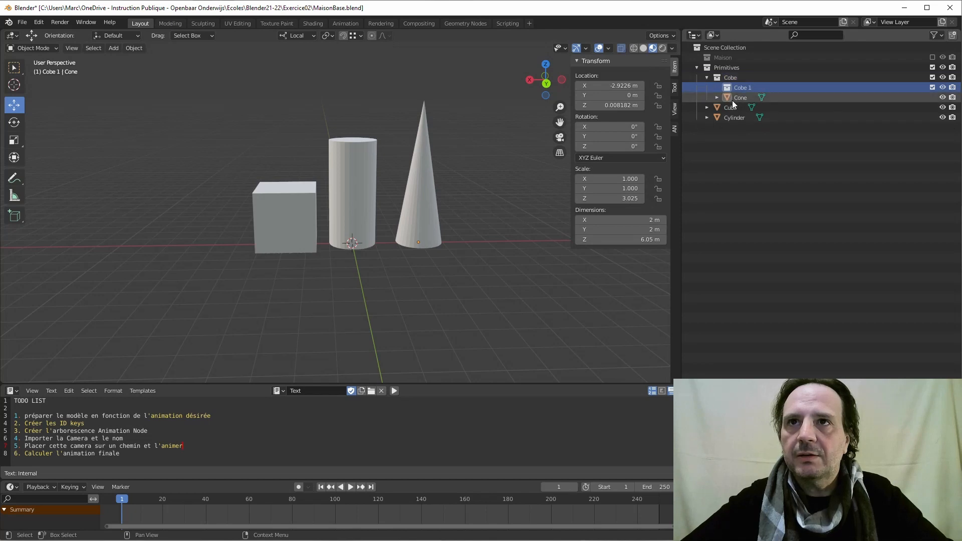
{"action": "left_click", "coordinate": [730, 97]}
{"action": "left_click", "coordinate": [738, 86]}
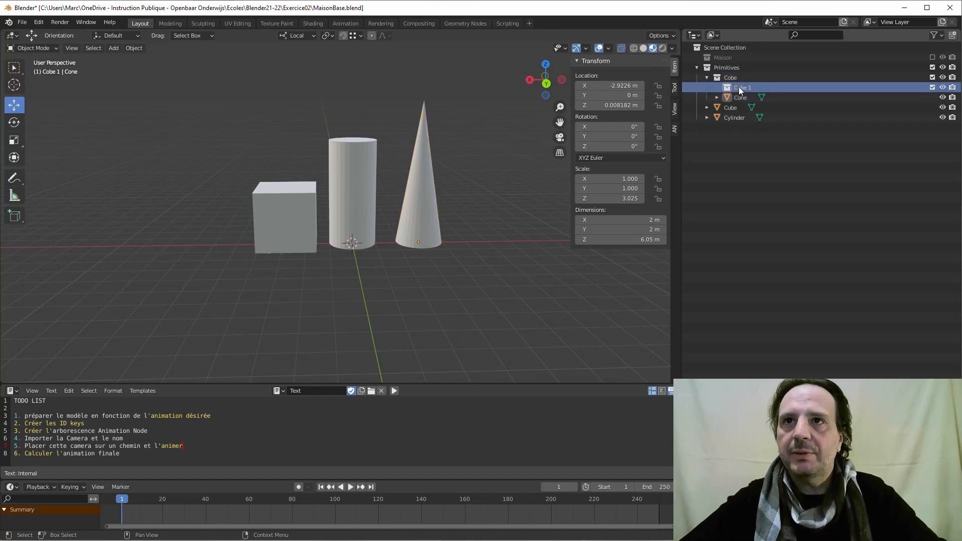
{"action": "left_click_drag", "start_coordinate": [739, 86], "coordinate": [725, 69]}
{"action": "double_click", "coordinate": [752, 98]}
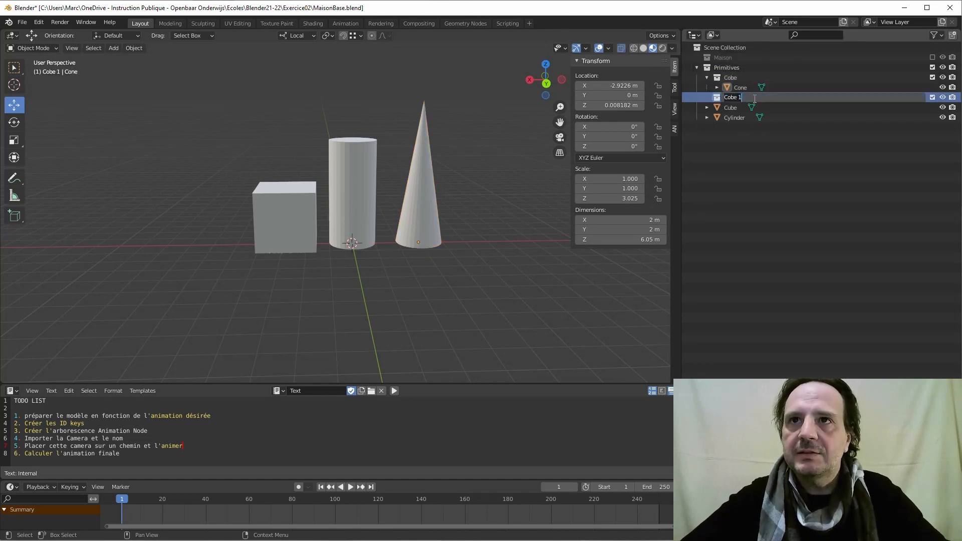
{"action": "left_click_drag", "start_coordinate": [758, 97], "coordinate": [725, 99]}
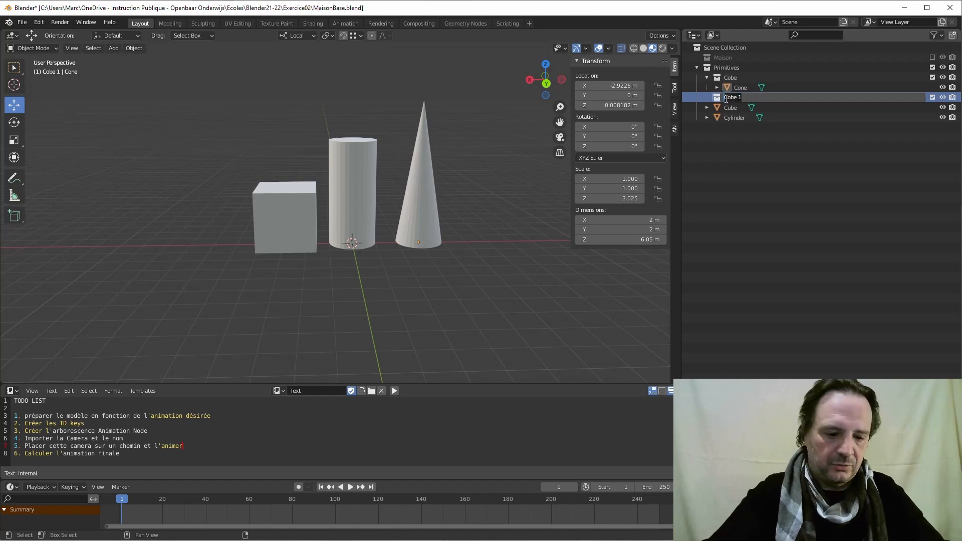
{"action": "type", "text": "Cube"}
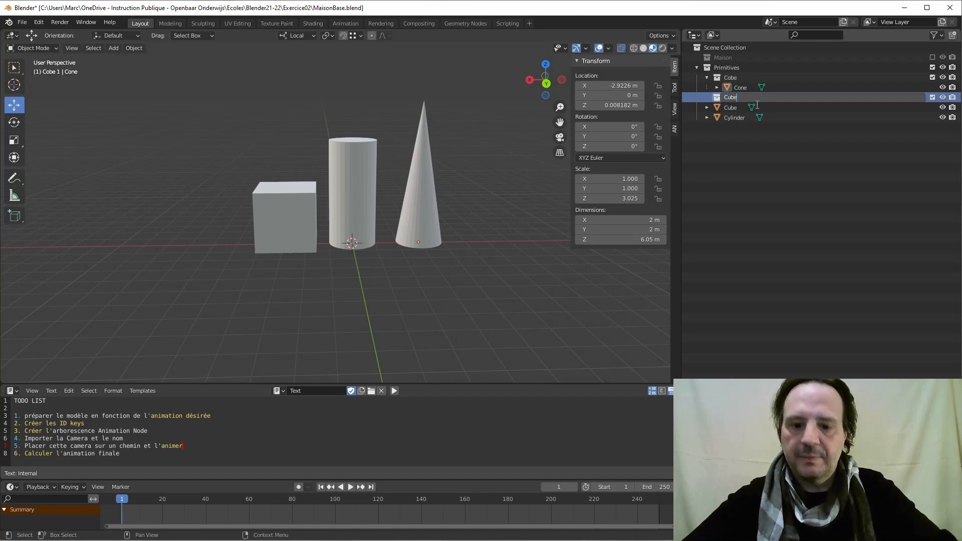
{"action": "key", "text": "Return"}
- Add a third sub-collection under Primitives and name it Cylindre
{"action": "right_click", "coordinate": [724, 65]}
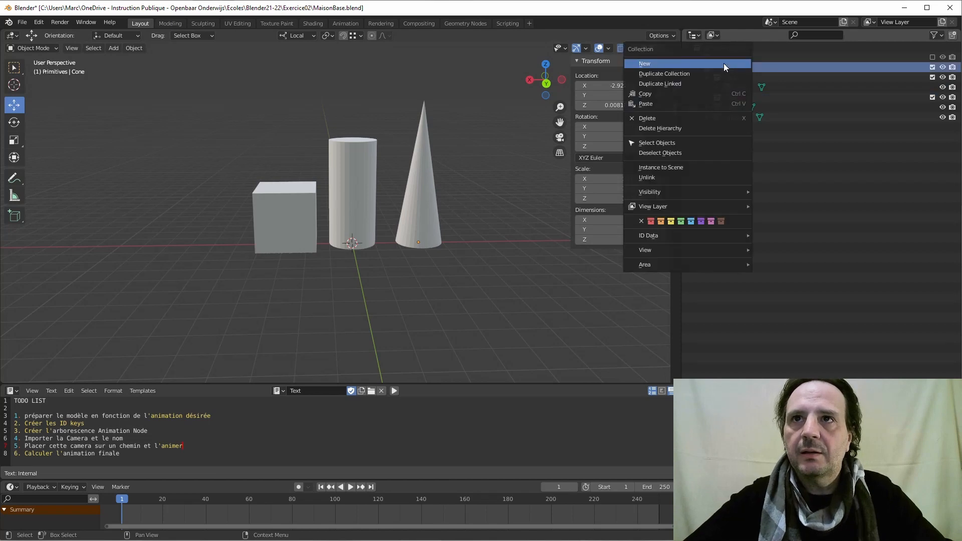
{"action": "left_click", "coordinate": [678, 65]}
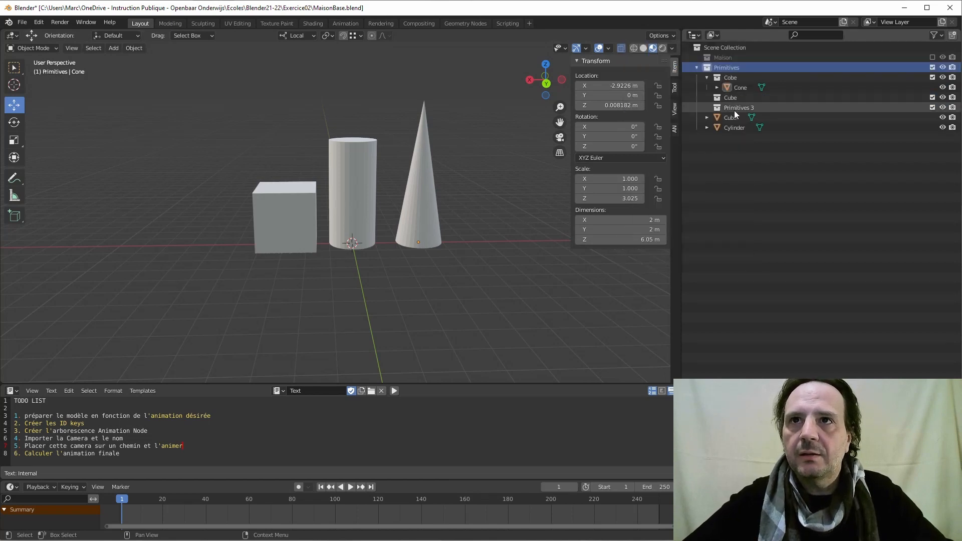
{"action": "left_click", "coordinate": [737, 108]}
{"action": "double_click", "coordinate": [742, 107]}
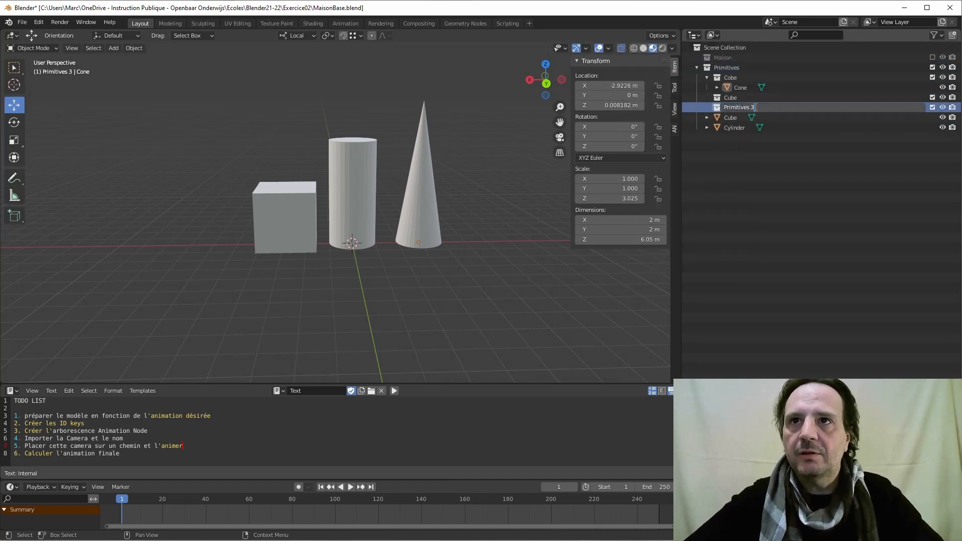
{"action": "type", "text": "Cy"}
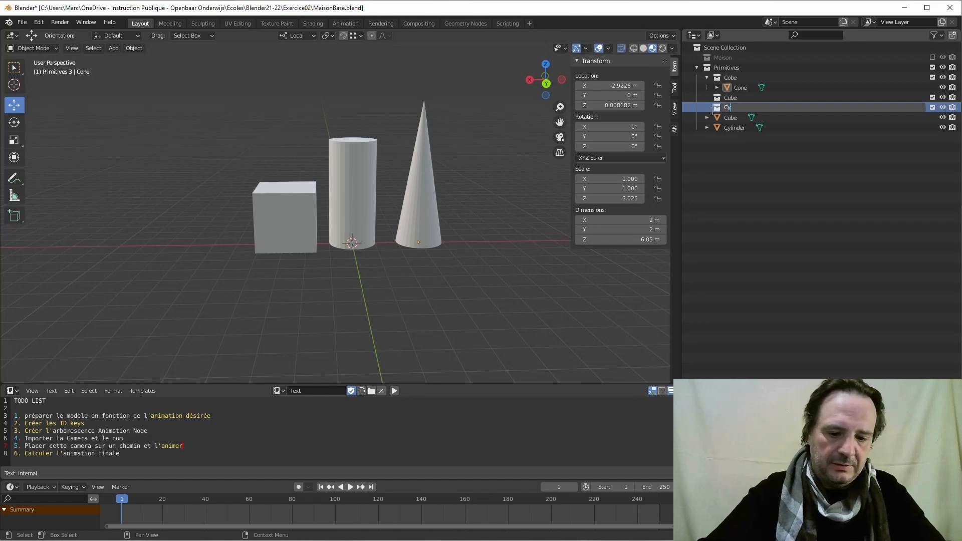
{"action": "type", "text": "lindre"}
{"action": "key", "text": "Return"}
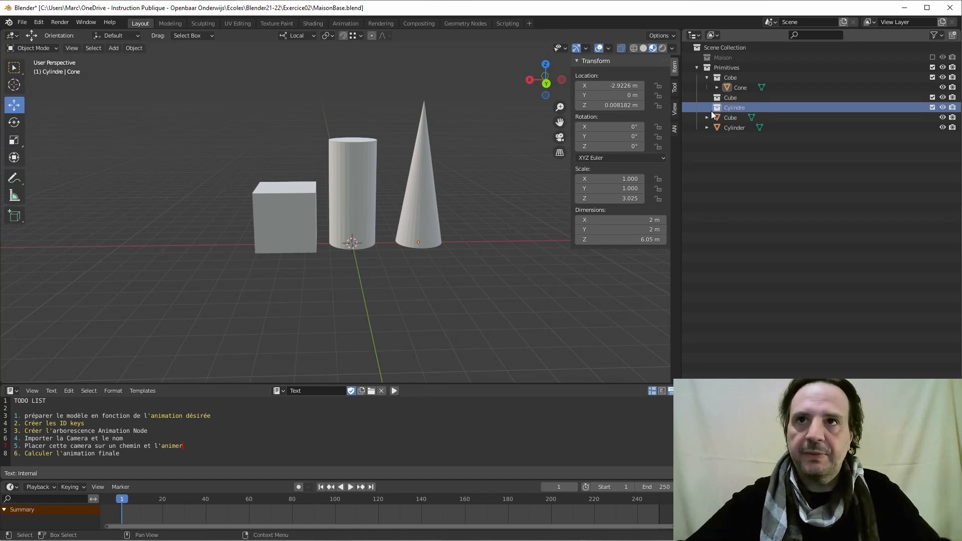
- Move the cylinder into the Cylindre collection and the cube into the Cube collection, and collapse the sub-collections
{"action": "left_click", "coordinate": [735, 126]}
{"action": "left_click_drag", "start_coordinate": [730, 115], "coordinate": [706, 121]}
{"action": "left_click", "coordinate": [707, 117]}
{"action": "left_click", "coordinate": [707, 97]}
{"action": "left_click", "coordinate": [707, 77]}
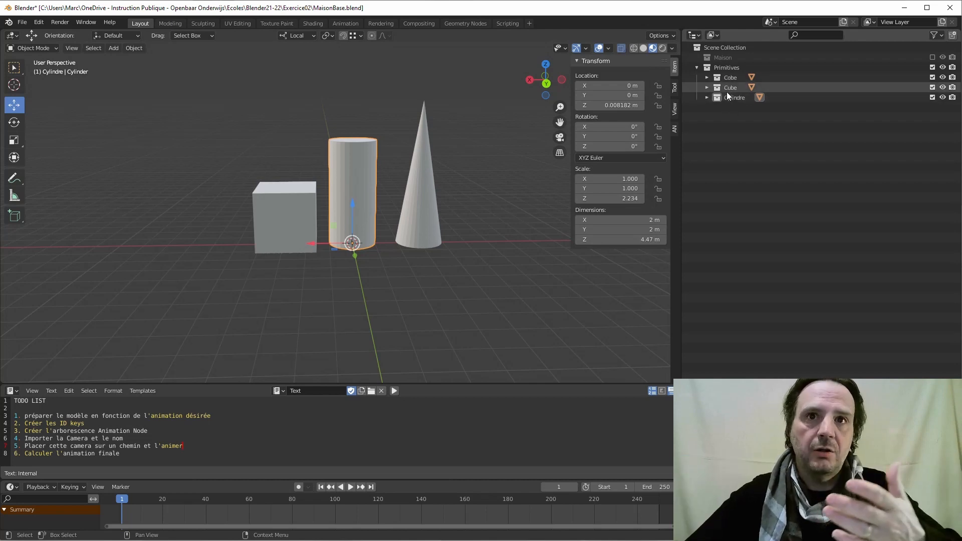
- Move the cube farther away from the cylinder along its local X axis
{"action": "left_click", "coordinate": [312, 184]}
{"action": "left_click_drag", "start_coordinate": [260, 242], "coordinate": [209, 243]}
{"action": "left_click", "coordinate": [352, 211]}
{"action": "mouse_move", "coordinate": [311, 243]}
{"action": "left_mouse_down"}
{"action": "mouse_move", "coordinate": [299, 245]}
{"action": "mouse_move", "coordinate": [310, 244]}
{"action": "left_mouse_up"}
- Move the cylinder along its local Y axis to about -4.54 m and shift the cube slightly towards negative Y
{"action": "left_click", "coordinate": [404, 235]}
{"action": "middle_click_drag", "start_coordinate": [389, 260], "coordinate": [459, 296]}
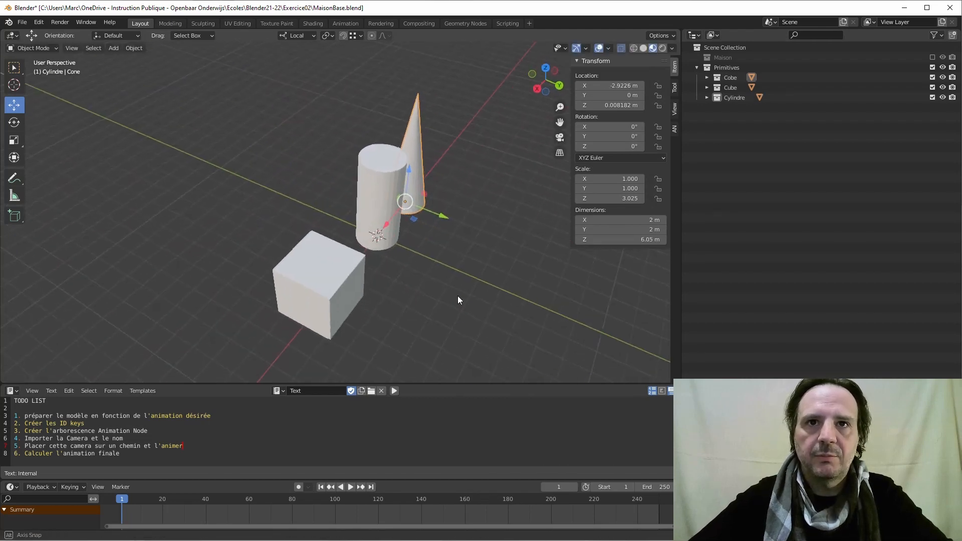
{"action": "left_click", "coordinate": [388, 234]}
{"action": "left_click_drag", "start_coordinate": [403, 250], "coordinate": [319, 216]}
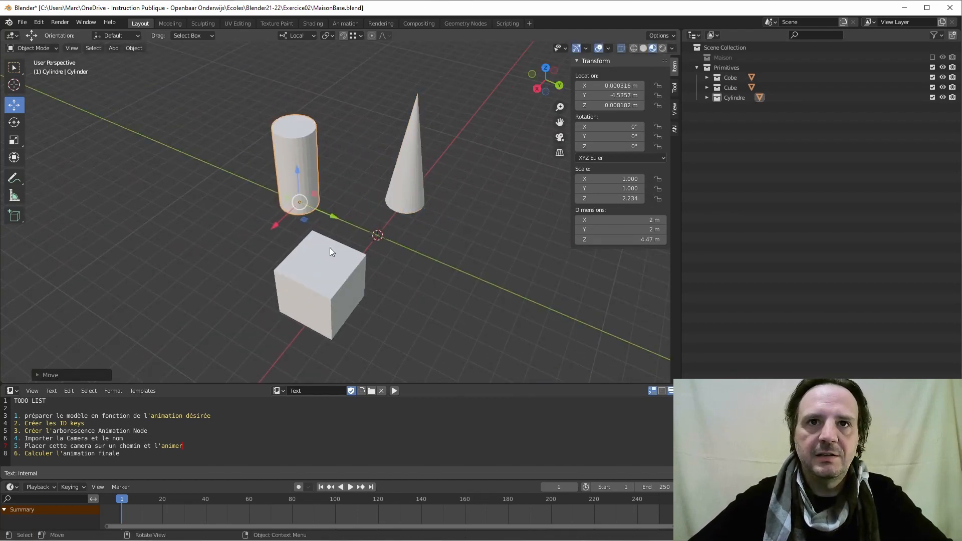
{"action": "left_click", "coordinate": [332, 260]}
{"action": "left_click_drag", "start_coordinate": [358, 322], "coordinate": [343, 314]}
- Move the cone along its local Y axis to about 1.28 m and collapse the Transform values
{"action": "left_click", "coordinate": [401, 213]}
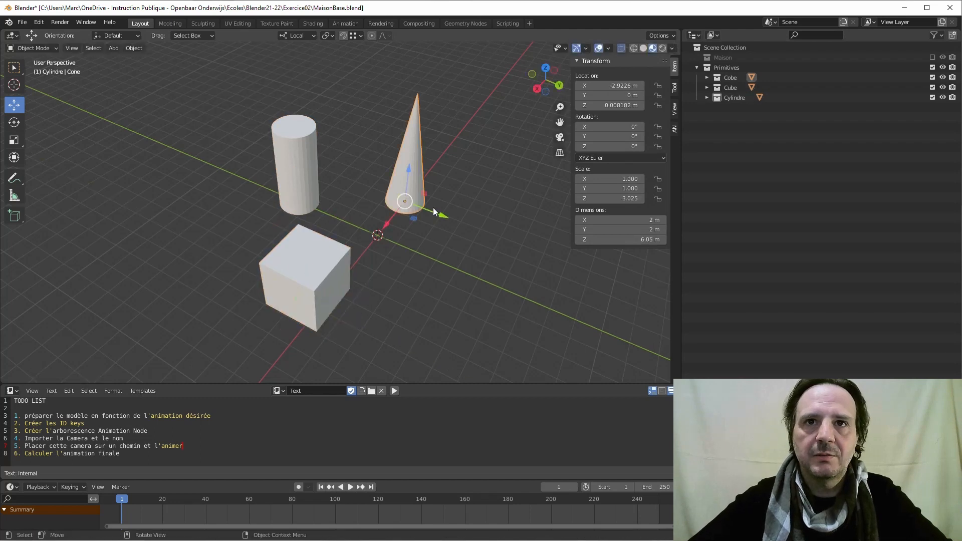
{"action": "left_click_drag", "start_coordinate": [433, 207], "coordinate": [456, 219]}
{"action": "middle_click_drag", "start_coordinate": [437, 257], "coordinate": [372, 207]}
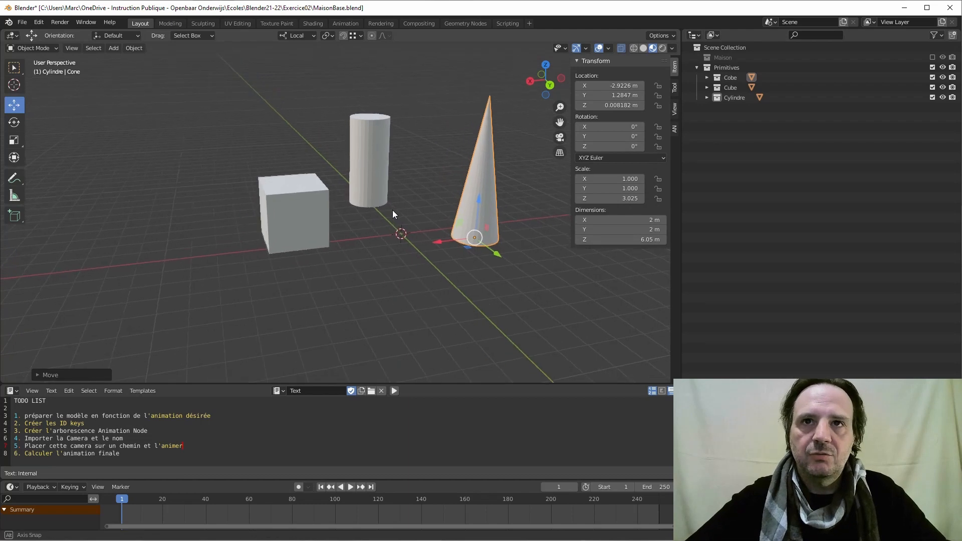
{"action": "middle_click_drag", "start_coordinate": [465, 170], "coordinate": [419, 176], "text": "shift"}
{"action": "left_click", "coordinate": [579, 62]}
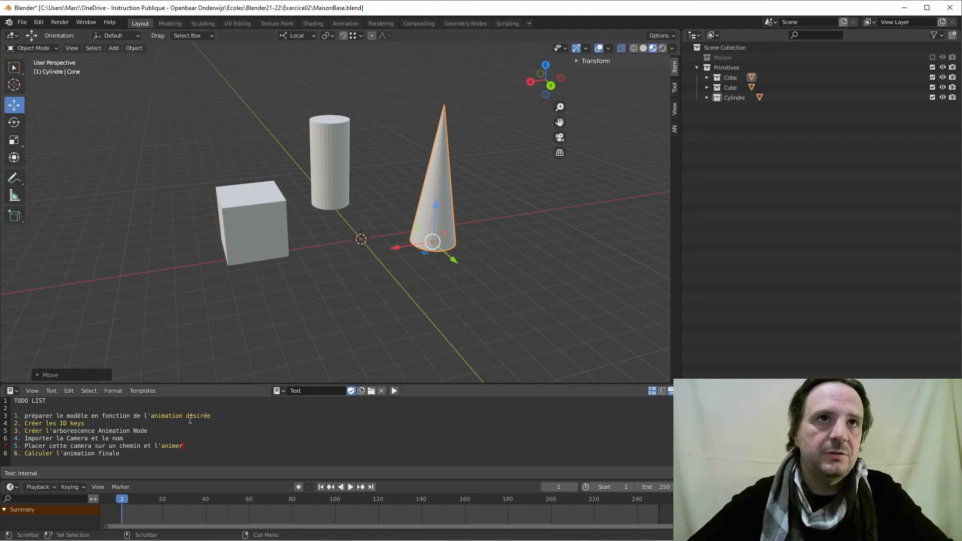
- Open the add-on preferences and look for the animation_nodes_v2_2_windows_py39.zip file in the add-on installation browser without installing it
{"action": "left_click", "coordinate": [42, 22]}
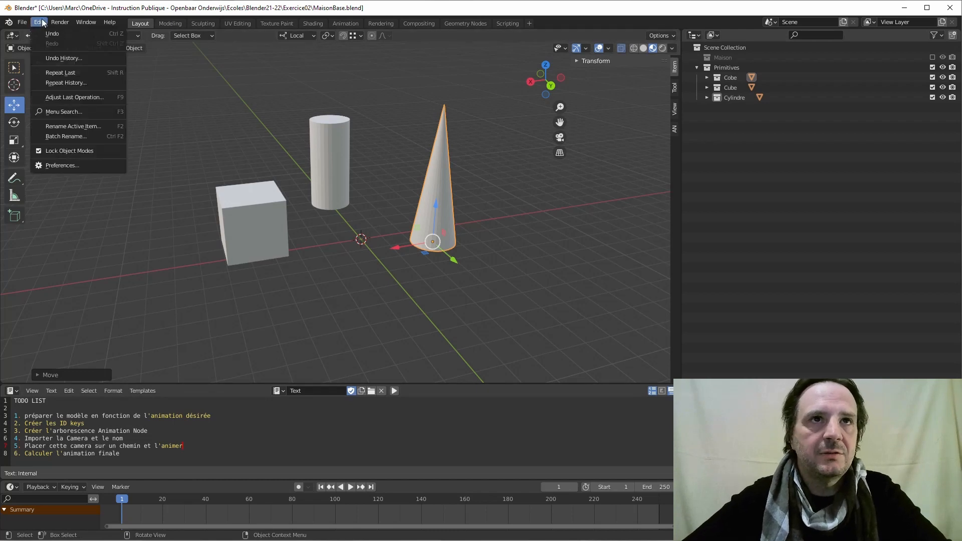
{"action": "left_click", "coordinate": [55, 165]}
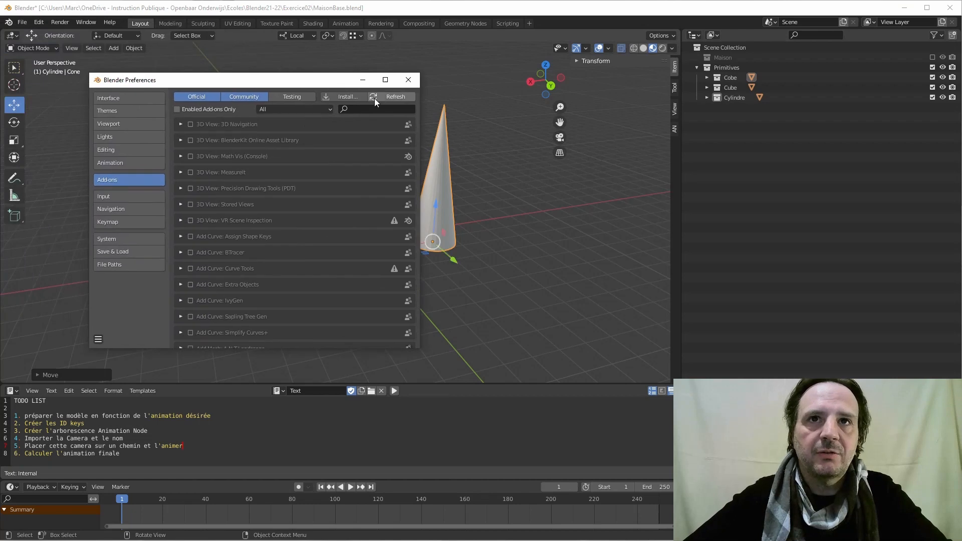
{"action": "left_click", "coordinate": [348, 96]}
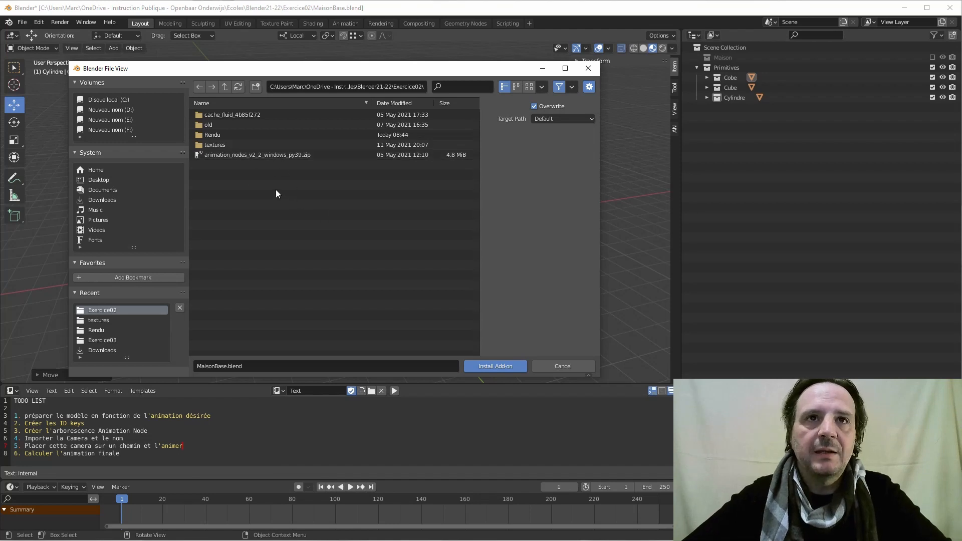
{"action": "left_click_drag", "start_coordinate": [208, 71], "coordinate": [206, 94]}
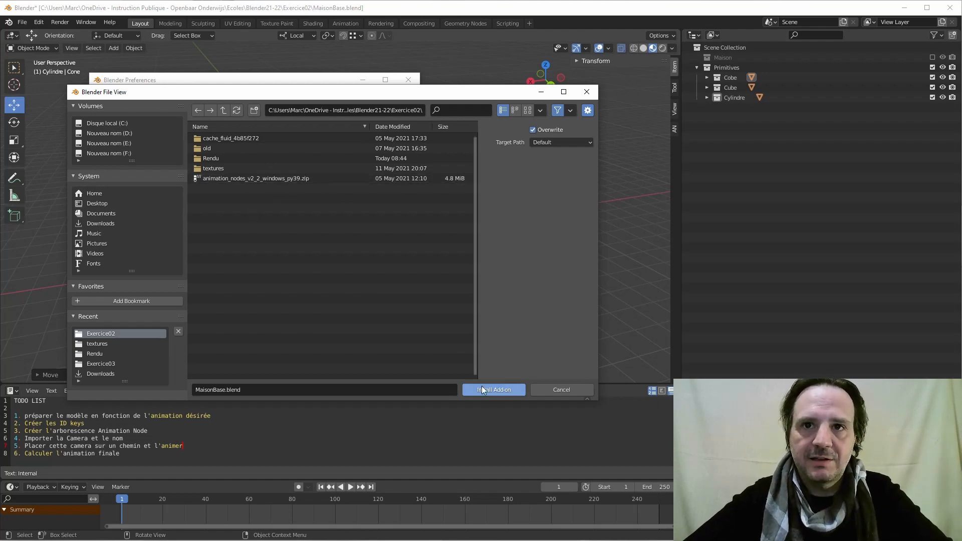
{"action": "left_click", "coordinate": [560, 391]}
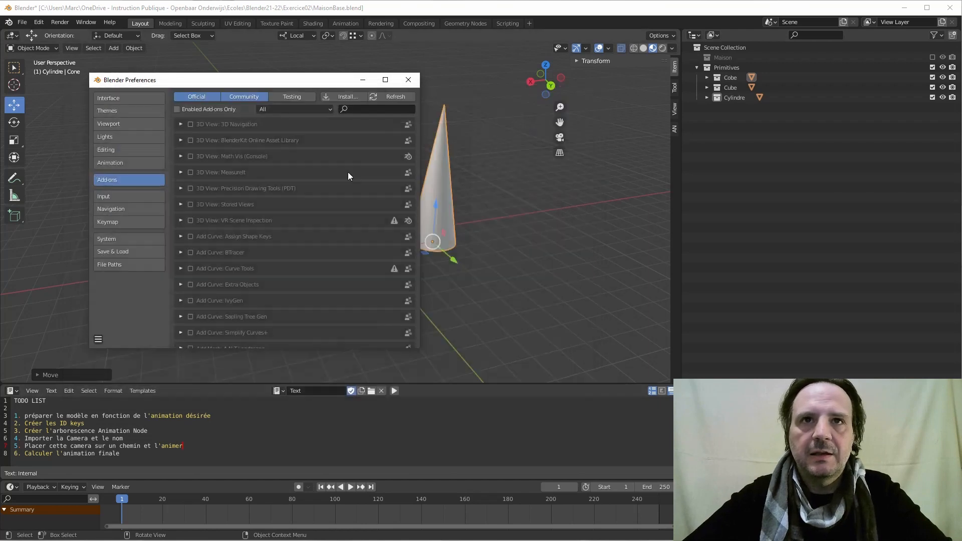
- Filter the add-ons by "node", check whether Animation Nodes and Node Wrangler are enabled, and close the preferences
{"action": "left_click", "coordinate": [354, 108]}
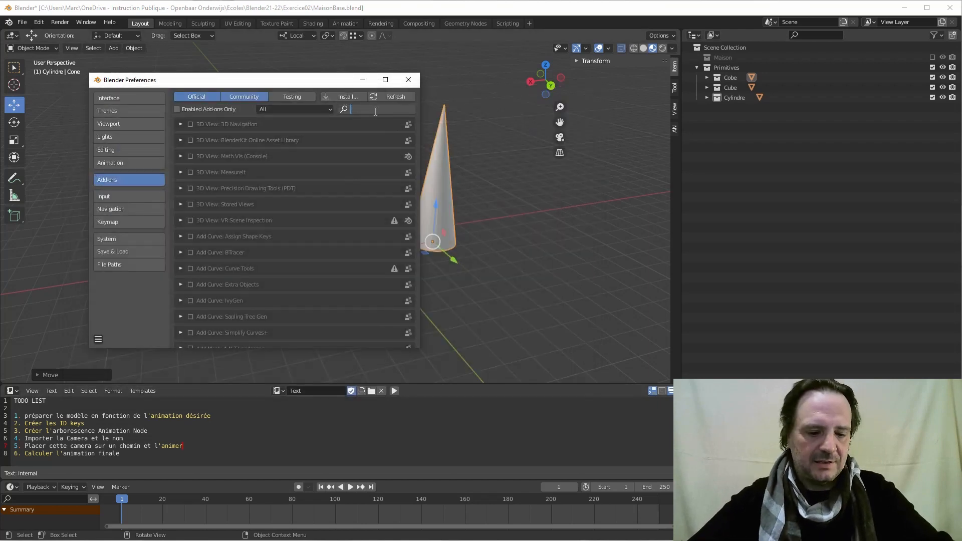
{"action": "type", "text": "node"}
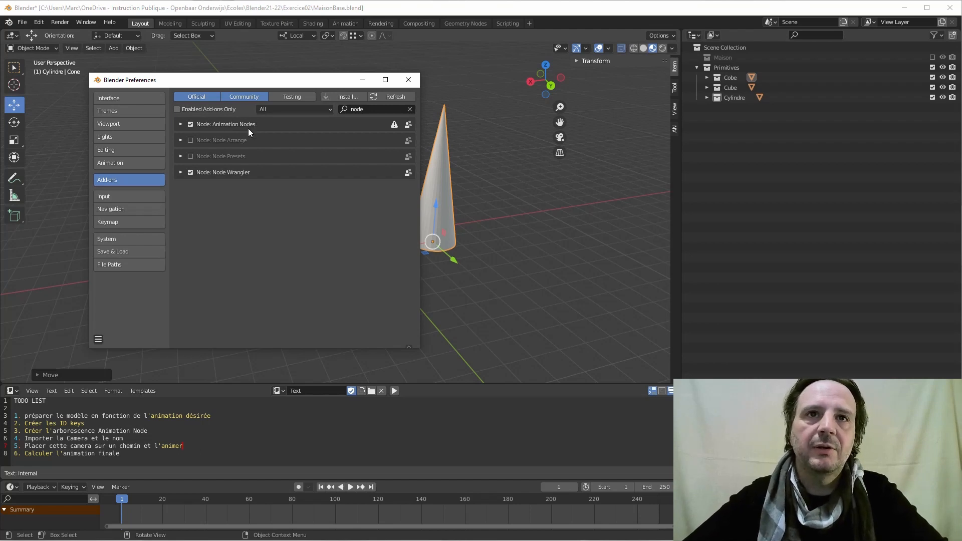
{"action": "left_click", "coordinate": [190, 124]}
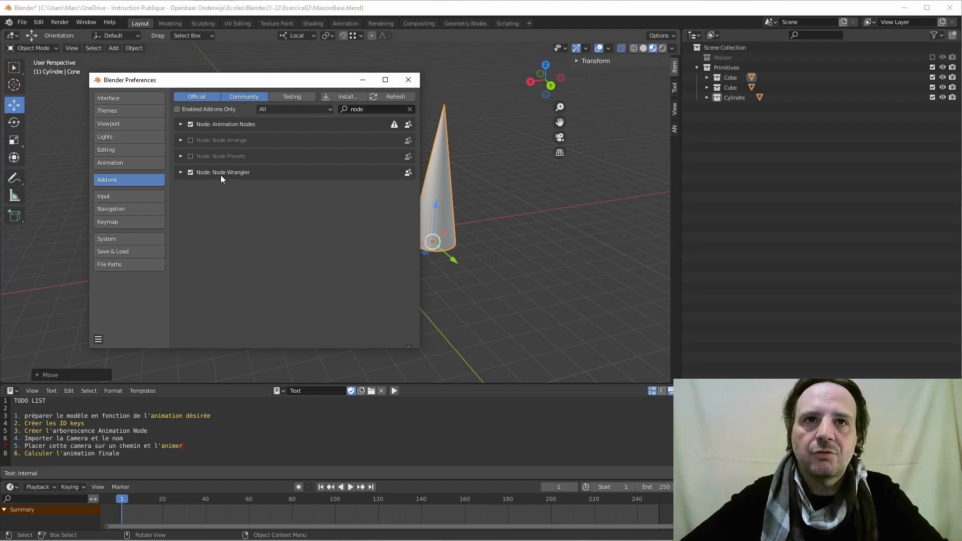
{"action": "left_click_drag", "start_coordinate": [308, 83], "coordinate": [350, 91]}
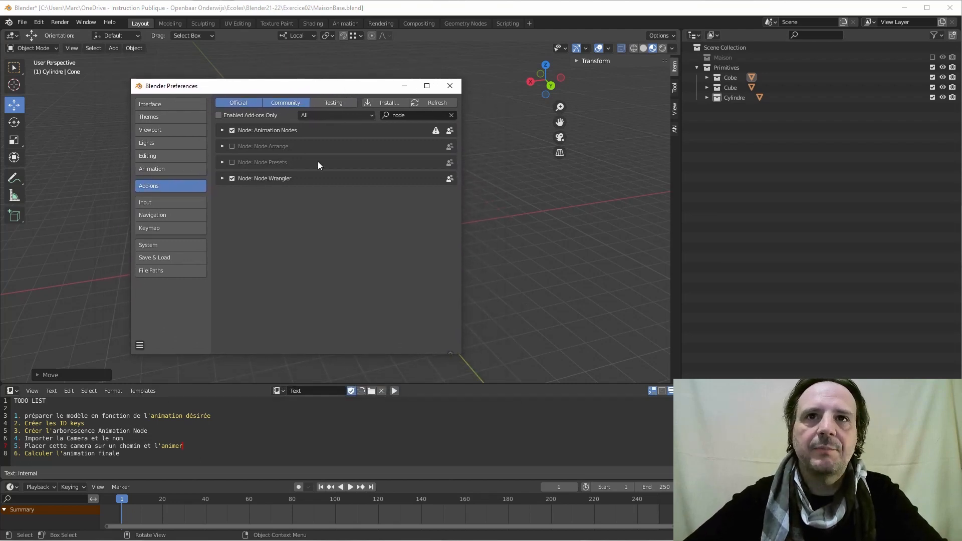
{"action": "left_click_drag", "start_coordinate": [357, 90], "coordinate": [328, 76]}
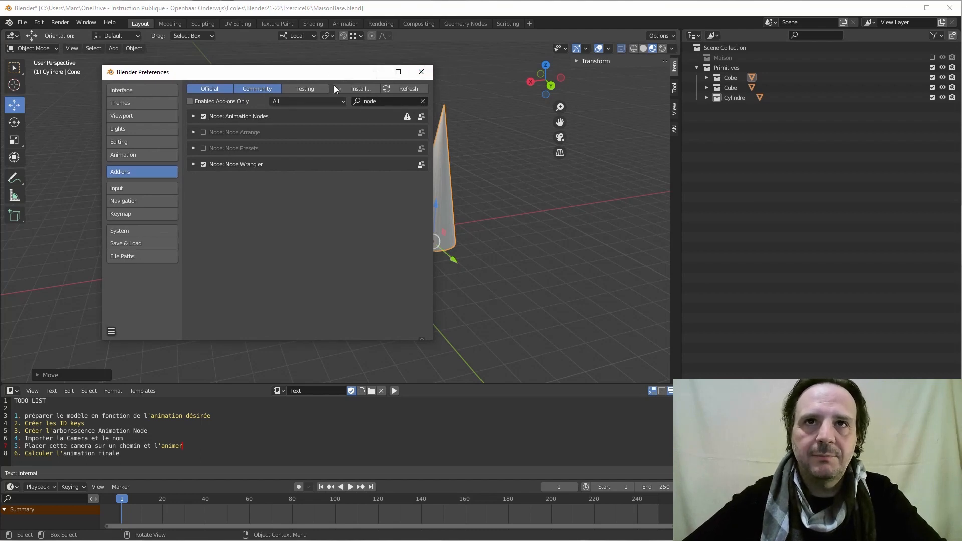
{"action": "left_click", "coordinate": [421, 73]}
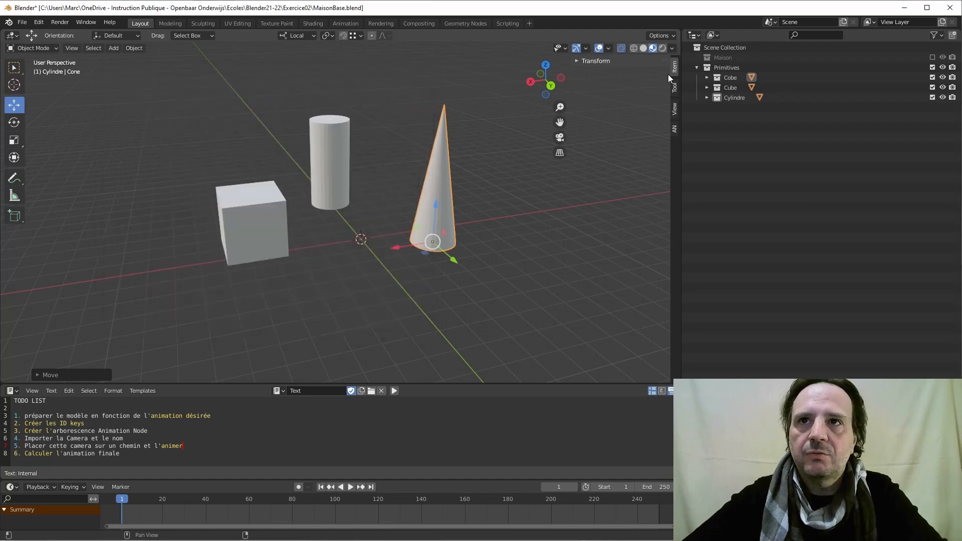
- Show the Animation Nodes ID key settings and inspect them for the cube, cylinder and cone in turn
{"action": "left_click", "coordinate": [675, 130]}
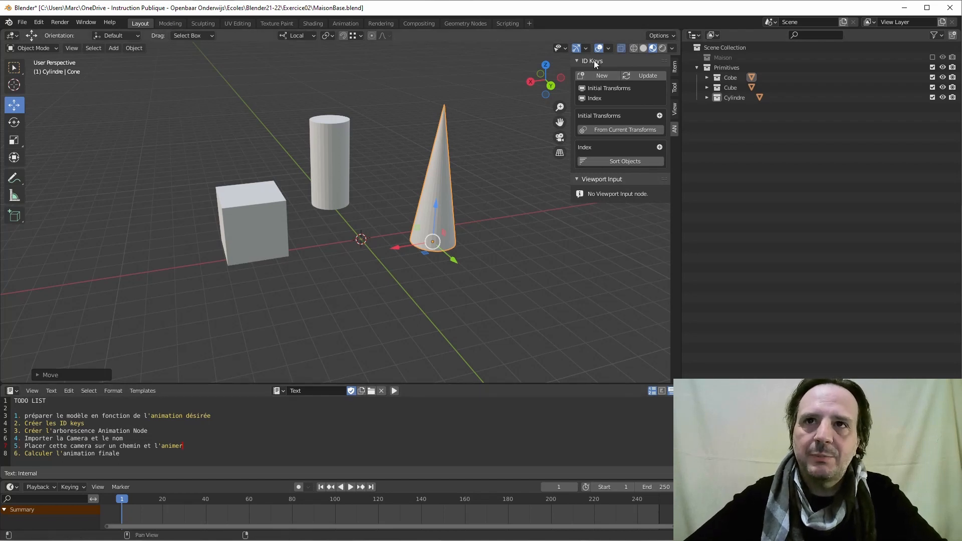
{"action": "left_click", "coordinate": [242, 219]}
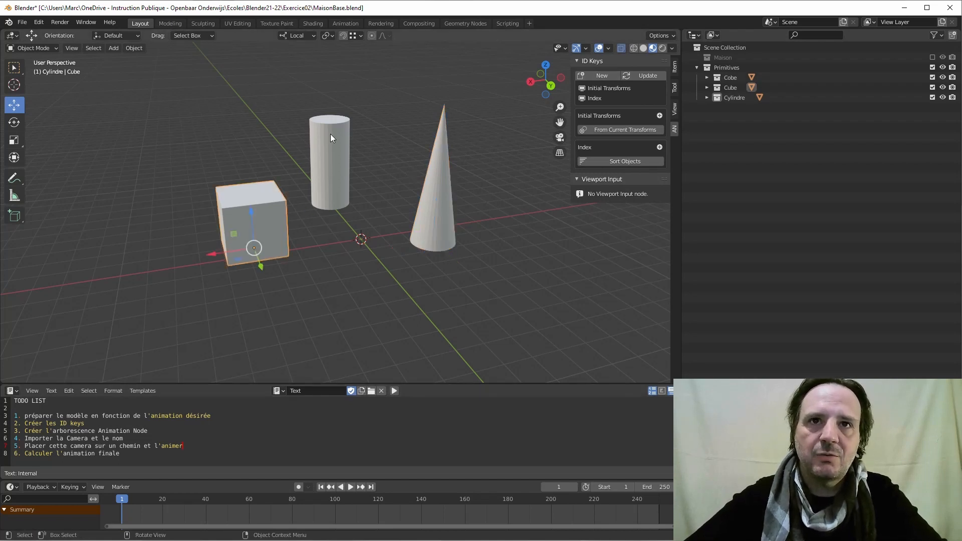
{"action": "left_click", "coordinate": [330, 134]}
{"action": "left_click", "coordinate": [432, 163]}
{"action": "left_click", "coordinate": [255, 207]}
{"action": "left_click", "coordinate": [331, 168]}
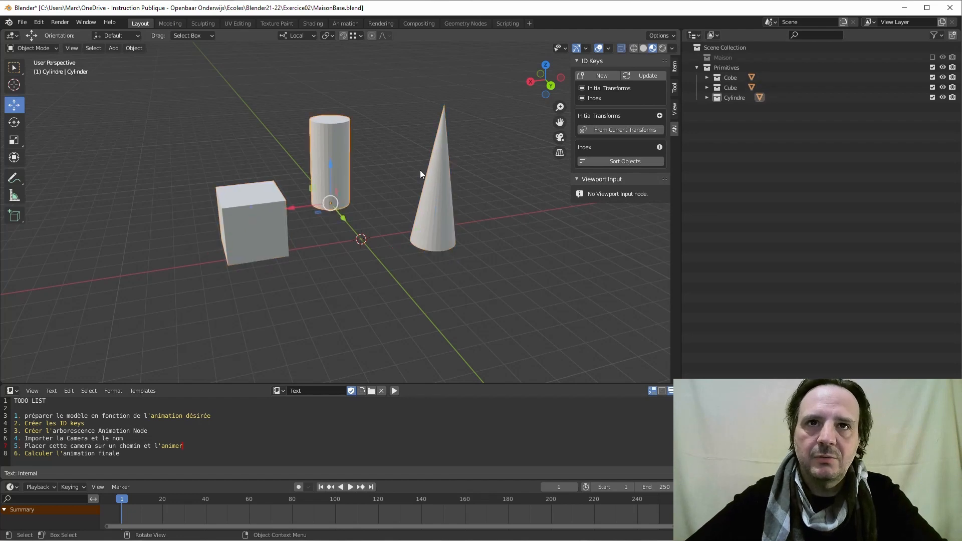
{"action": "left_click", "coordinate": [432, 179]}
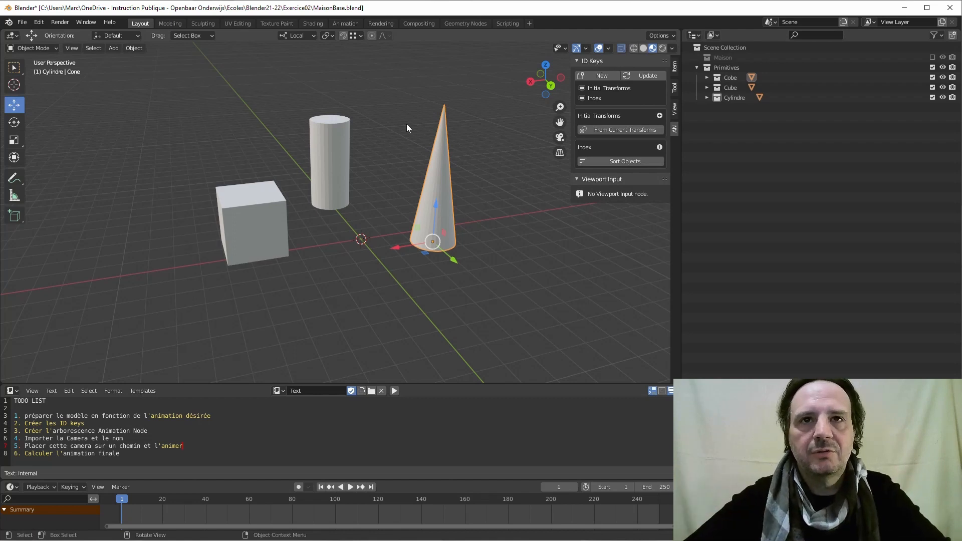
- Create a new ID key named Primitives with the Transforms data type
{"action": "left_click", "coordinate": [600, 78]}
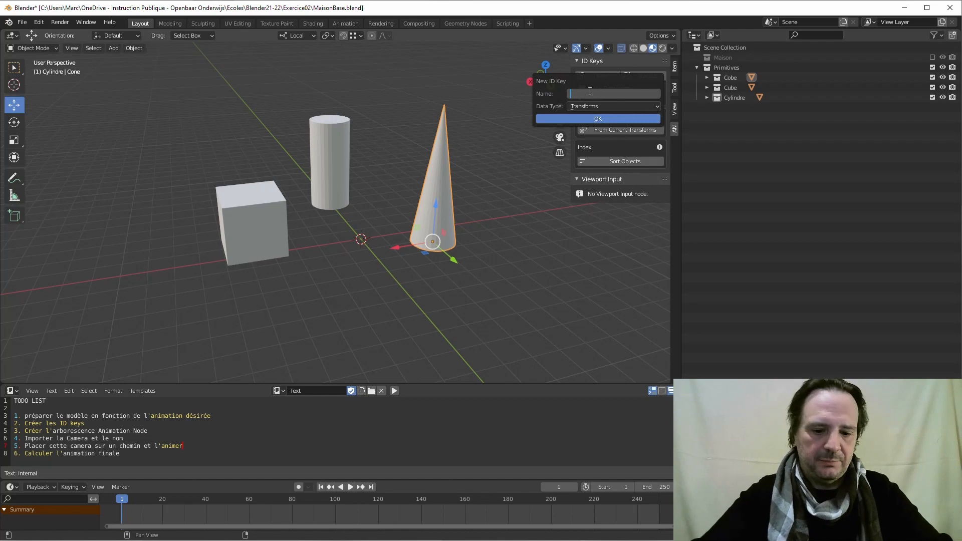
{"action": "type", "text": "Primitives"}
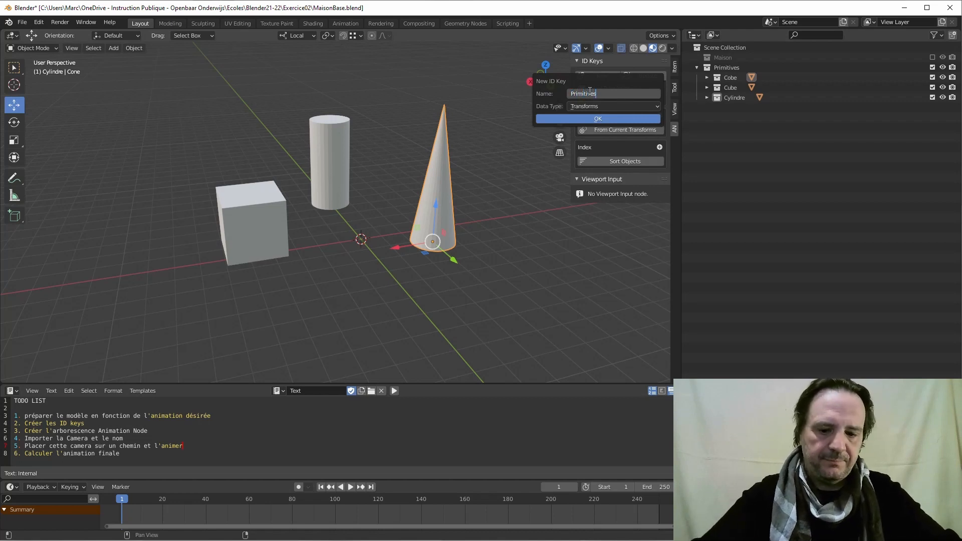
{"action": "key", "text": "Return"}
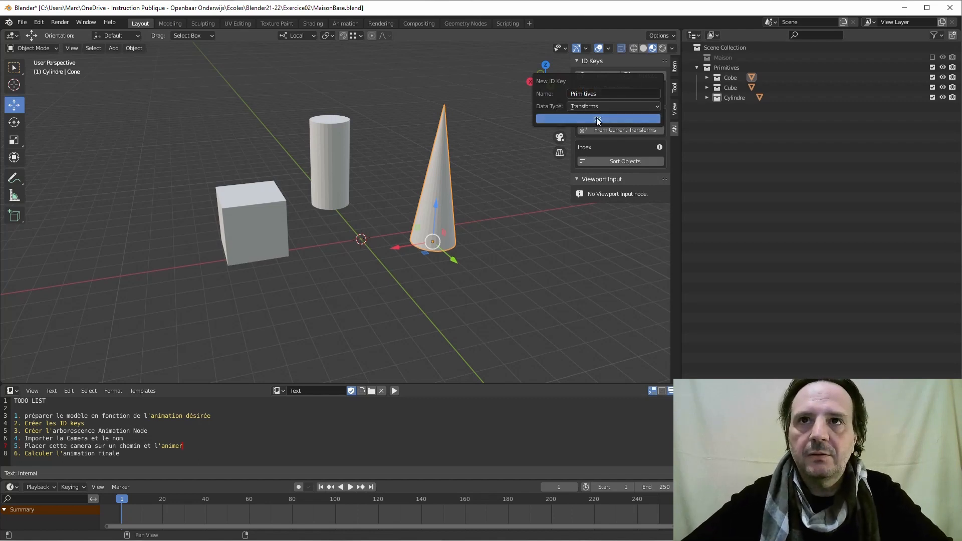
{"action": "left_click", "coordinate": [597, 118]}
{"action": "left_click", "coordinate": [597, 110]}
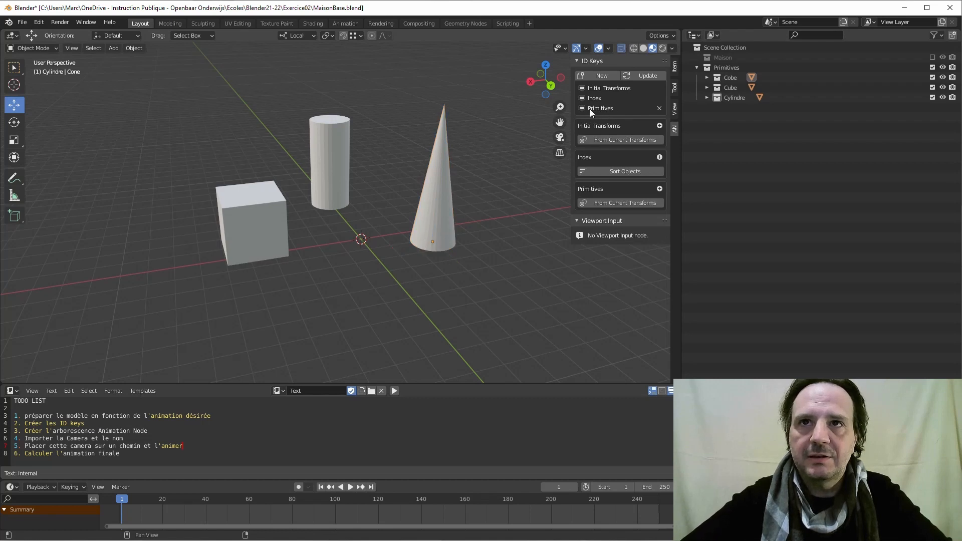
- Hide the Index and Initial Transforms keys and store the current transforms of all three primitives in the Primitives key
{"action": "left_click", "coordinate": [582, 99]}
{"action": "left_click", "coordinate": [582, 89]}
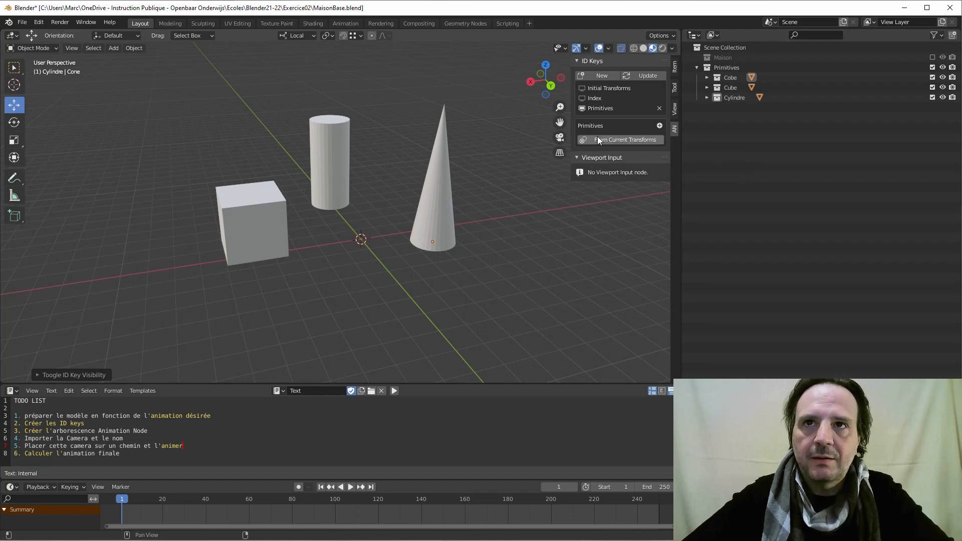
{"action": "left_click_drag", "start_coordinate": [196, 134], "coordinate": [484, 259]}
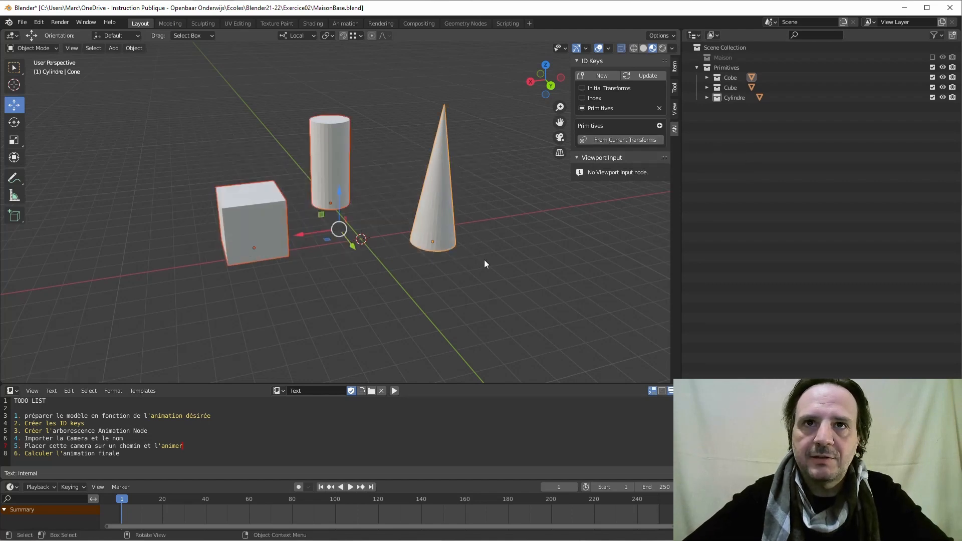
{"action": "left_click", "coordinate": [614, 140]}
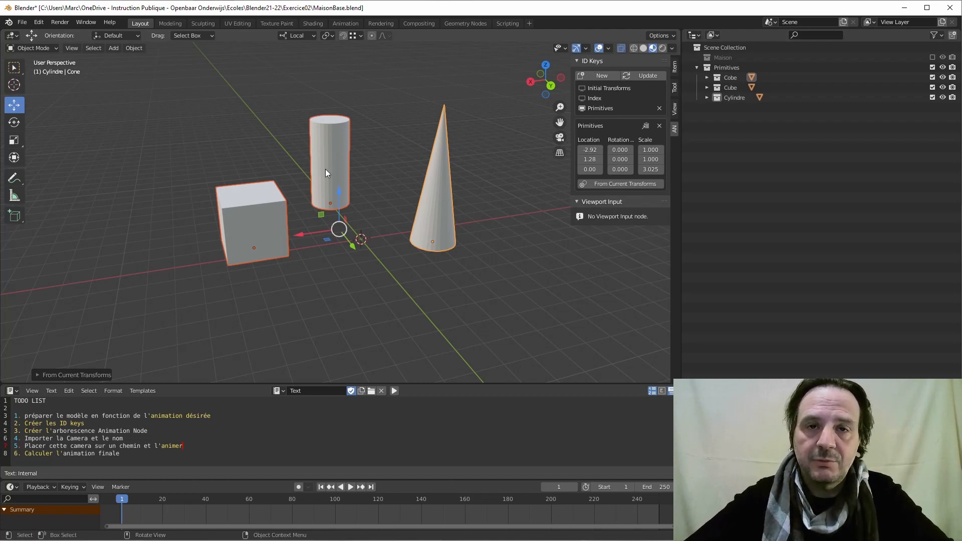
- Enlarge the text editor area below the 3D view and switch it to the Animation Nodes editor
{"action": "left_click_drag", "start_coordinate": [376, 383], "coordinate": [376, 275]}
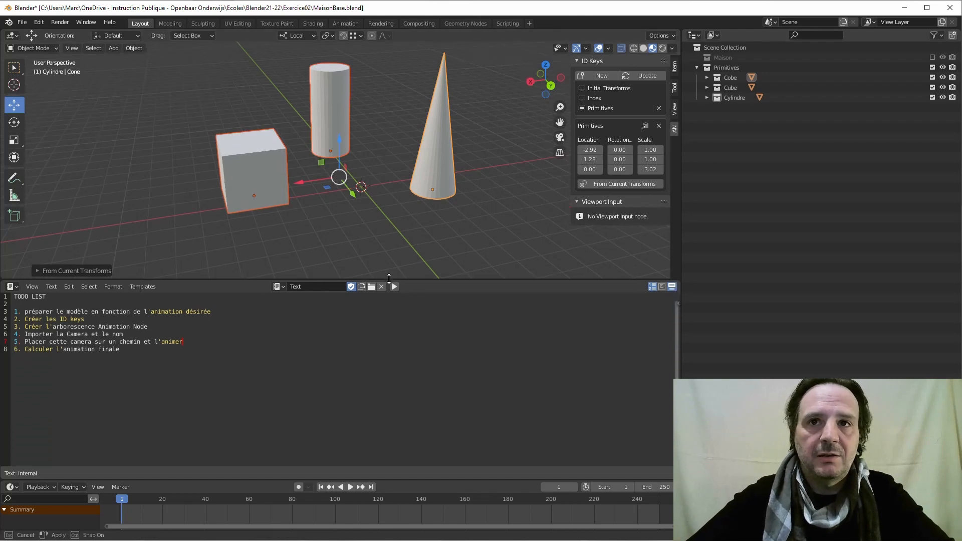
{"action": "left_click", "coordinate": [11, 282]}
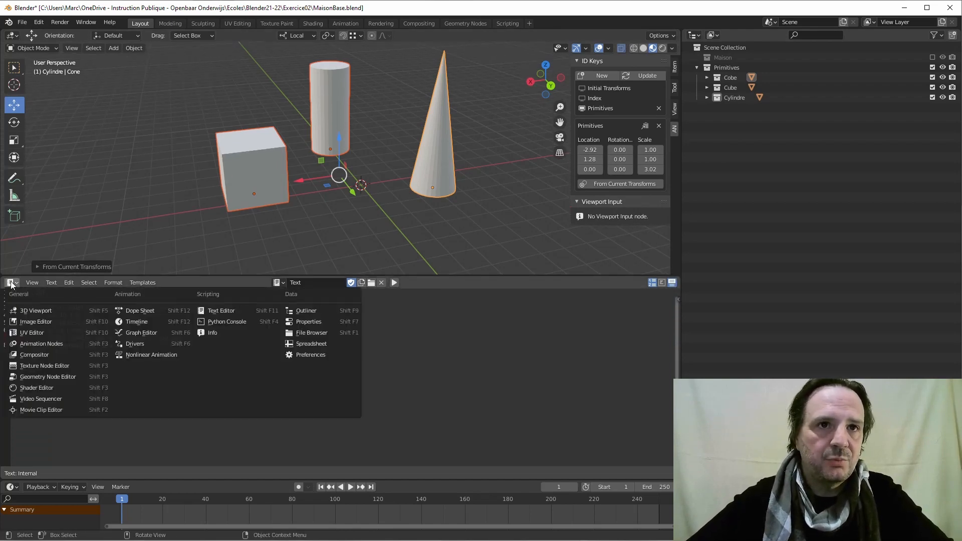
{"action": "left_click", "coordinate": [35, 343]}
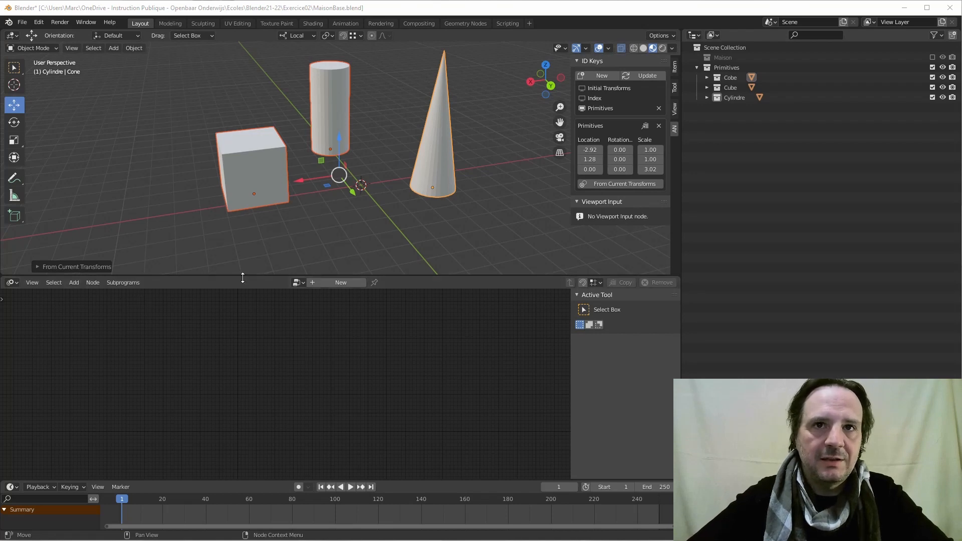
- Create a new Animation Nodes tree and name it Primitives
{"action": "left_click", "coordinate": [344, 284]}
{"action": "double_click", "coordinate": [328, 284]}
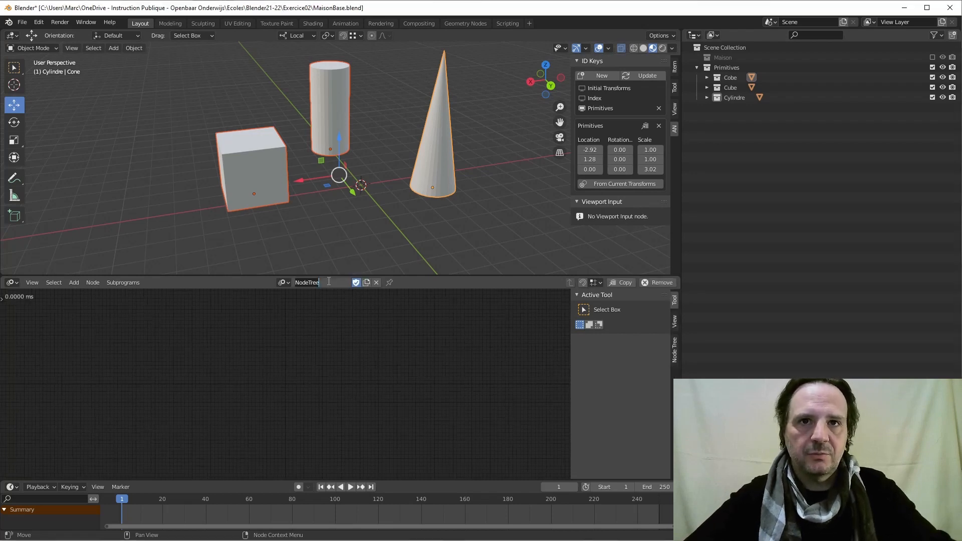
{"action": "type", "text": "P"}
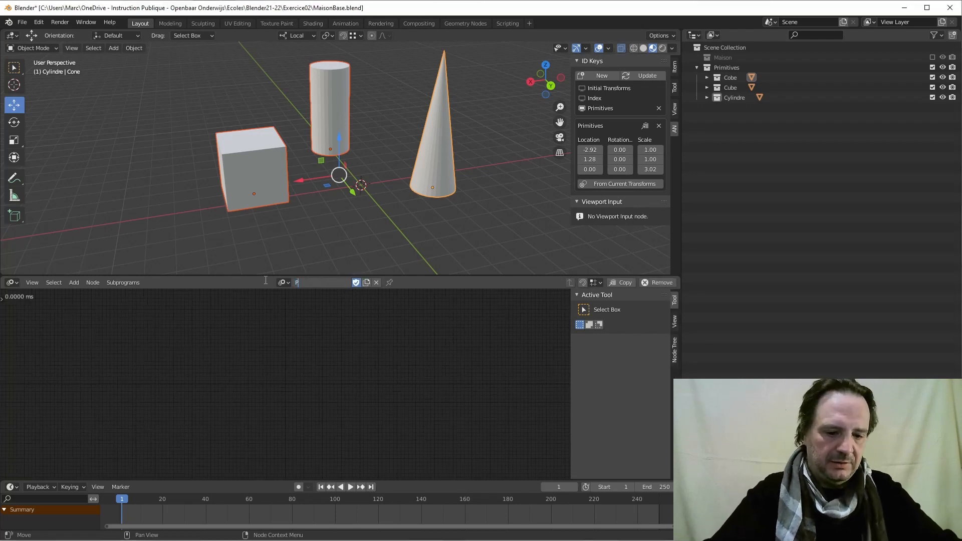
{"action": "type", "text": "rimitives"}
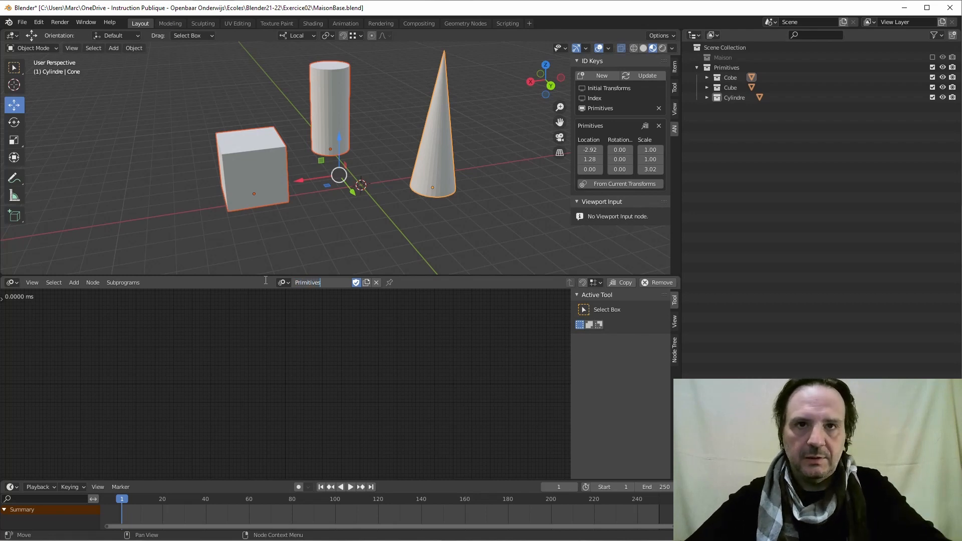
{"action": "key", "text": "Return"}
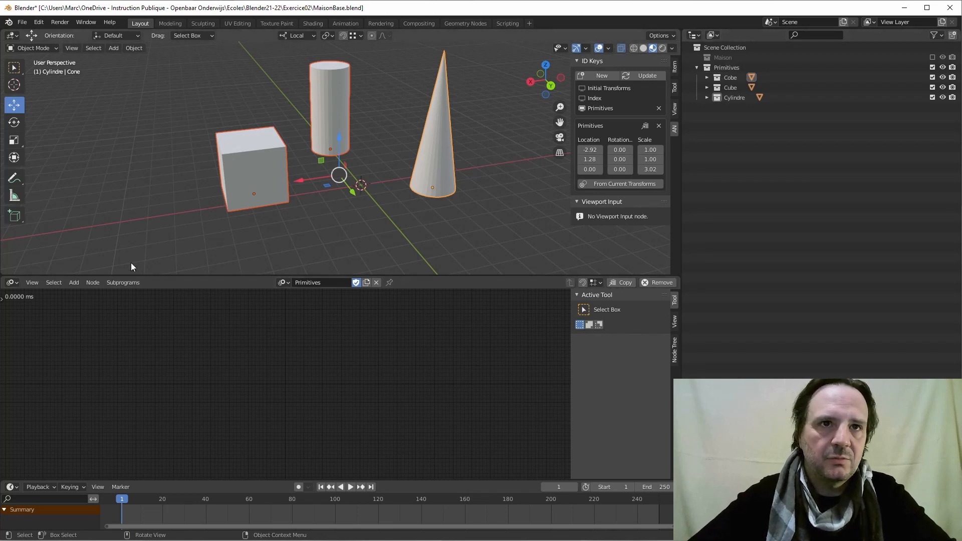
- Add a Collection Info node to the Primitives node tree
{"action": "left_click", "coordinate": [73, 283]}
{"action": "mouse_move", "coordinate": [83, 200]}
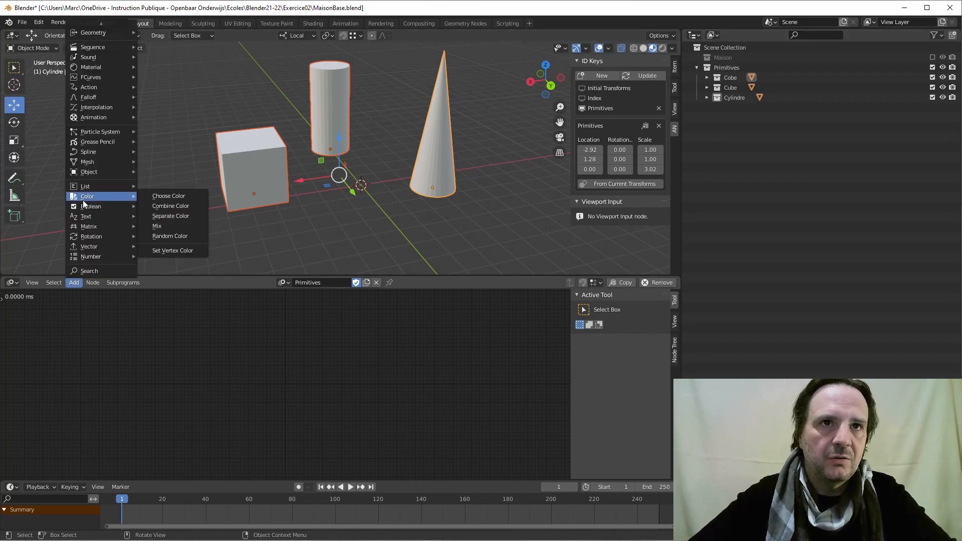
{"action": "mouse_move", "coordinate": [86, 173]}
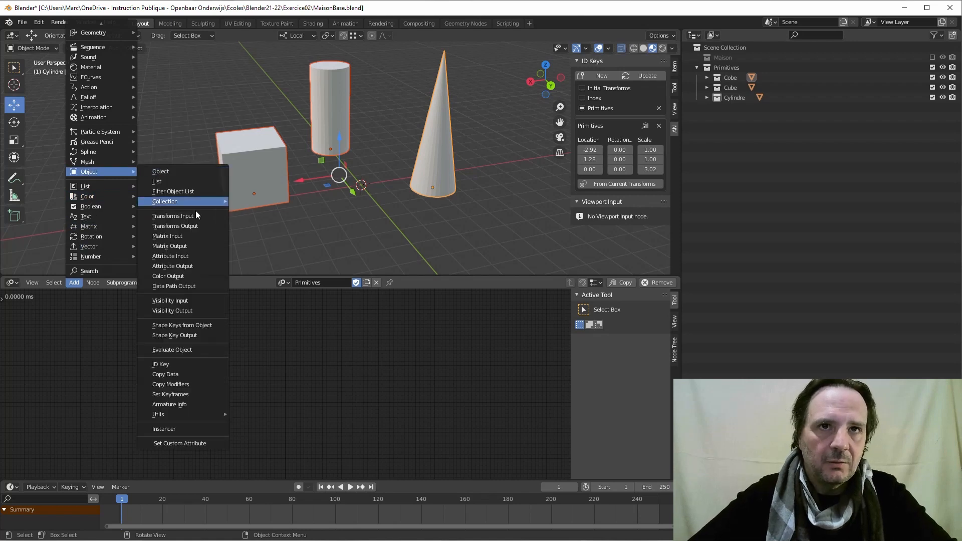
{"action": "mouse_move", "coordinate": [161, 200]}
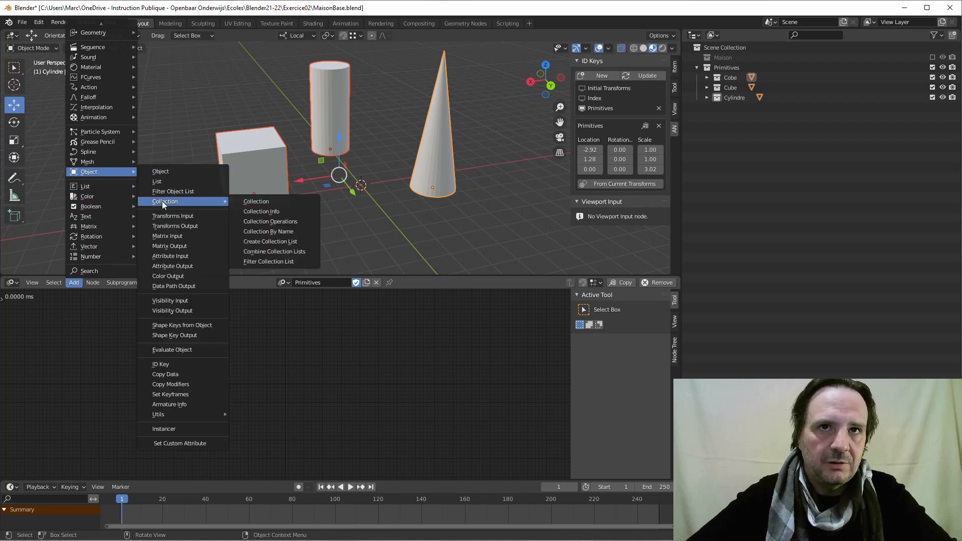
{"action": "left_click", "coordinate": [272, 211]}
{"action": "left_click", "coordinate": [139, 341]}
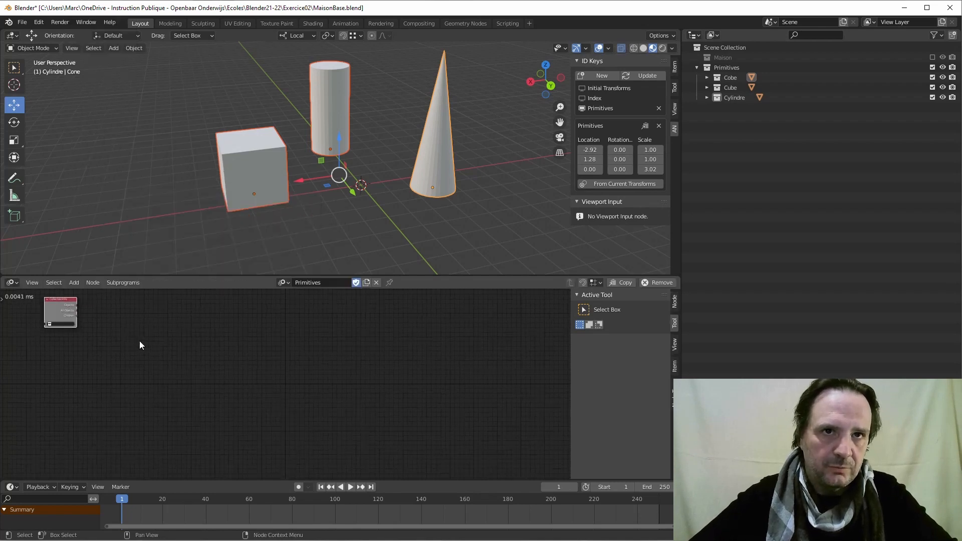
{"action": "scroll", "coordinate": [140, 341], "scroll_direction": "up", "scroll_amount": 1}
{"action": "middle_click_drag", "start_coordinate": [125, 352], "coordinate": [242, 406]}
{"action": "scroll", "coordinate": [144, 366], "scroll_direction": "up", "scroll_amount": 2}
{"action": "middle_click_drag", "start_coordinate": [131, 348], "coordinate": [175, 345]}
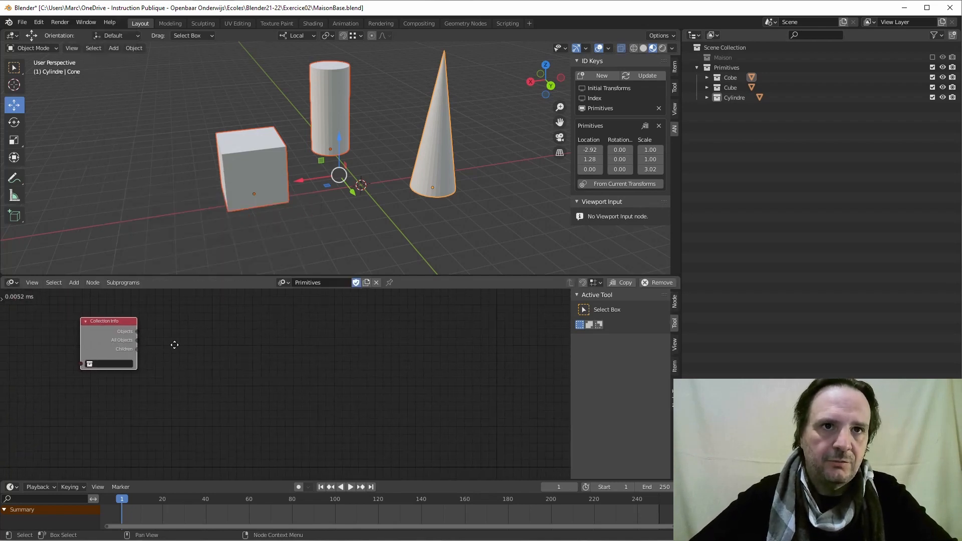
- Set the Collection Info node's collection to Primitives and shift the node slightly down and to the left
{"action": "left_click", "coordinate": [92, 366]}
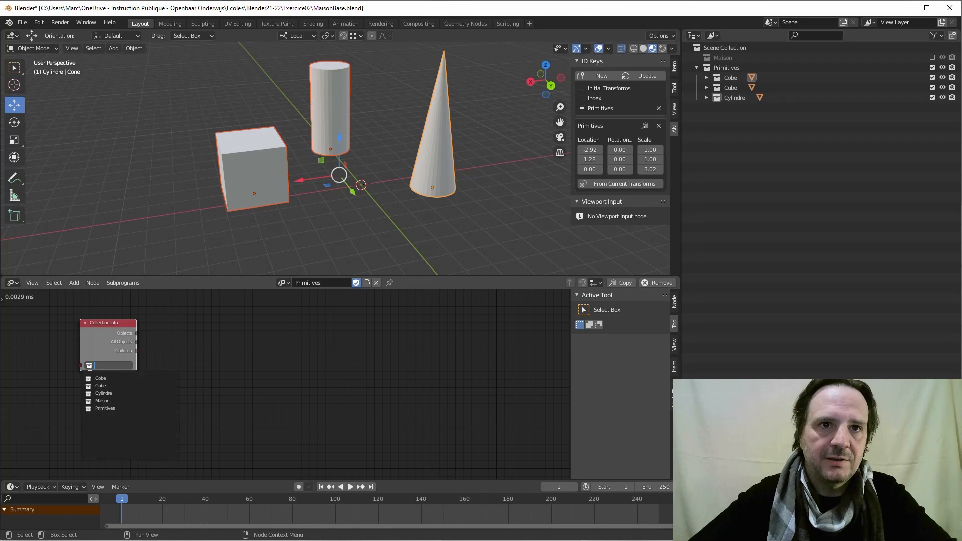
{"action": "left_click", "coordinate": [105, 409]}
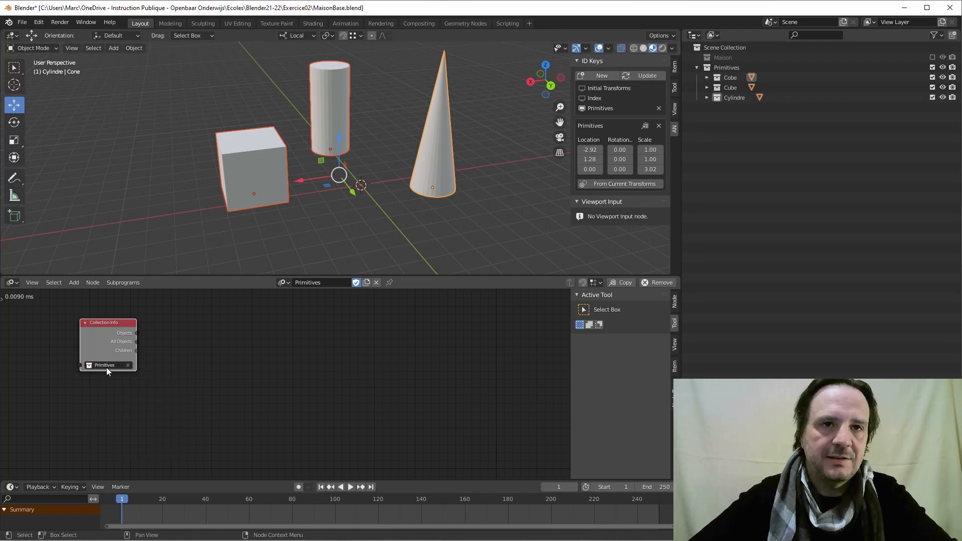
{"action": "left_click_drag", "start_coordinate": [108, 319], "coordinate": [98, 339]}
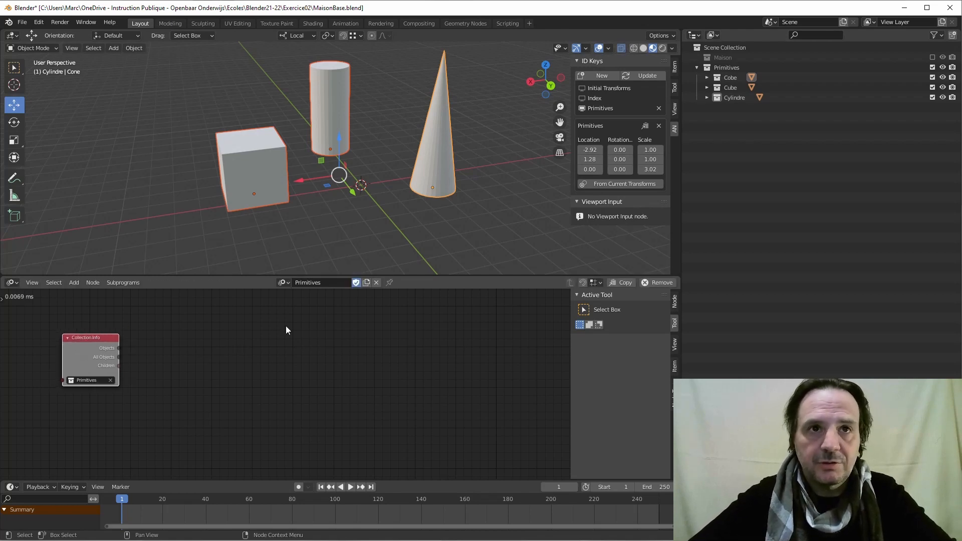
- Add an Object Matrix Output node well to the right of the Collection Info node
{"action": "left_click", "coordinate": [75, 283]}
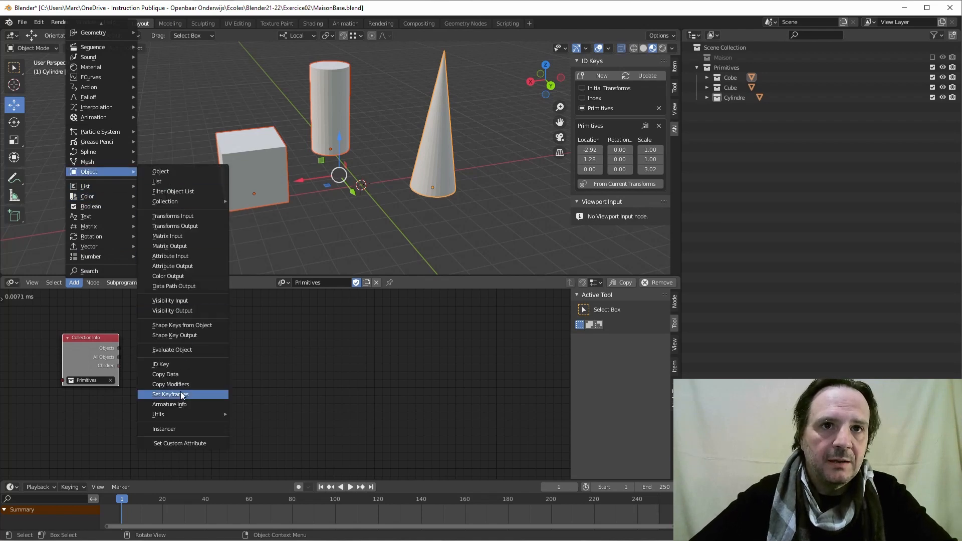
{"action": "left_click", "coordinate": [176, 248]}
{"action": "left_click", "coordinate": [353, 366]}
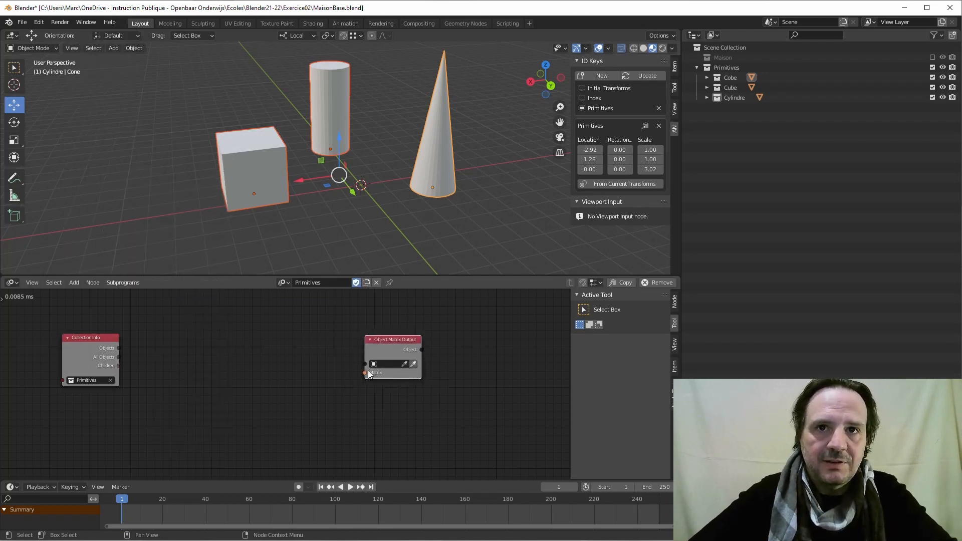
{"action": "left_click_drag", "start_coordinate": [390, 341], "coordinate": [364, 341]}
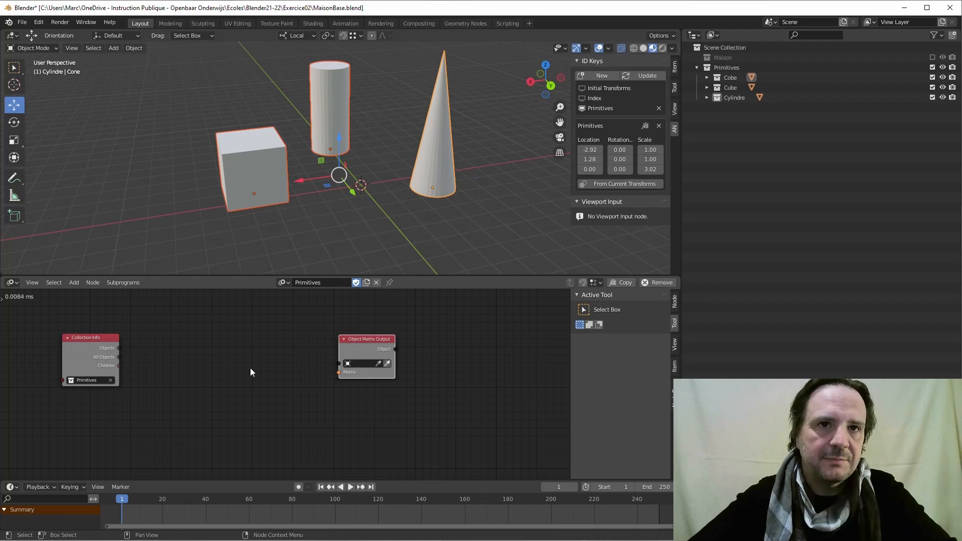
- Link Collection Info's All Objects output to the Object Matrix Output's object input and space the two nodes further apart
{"action": "left_click_drag", "start_coordinate": [118, 356], "coordinate": [379, 341]}
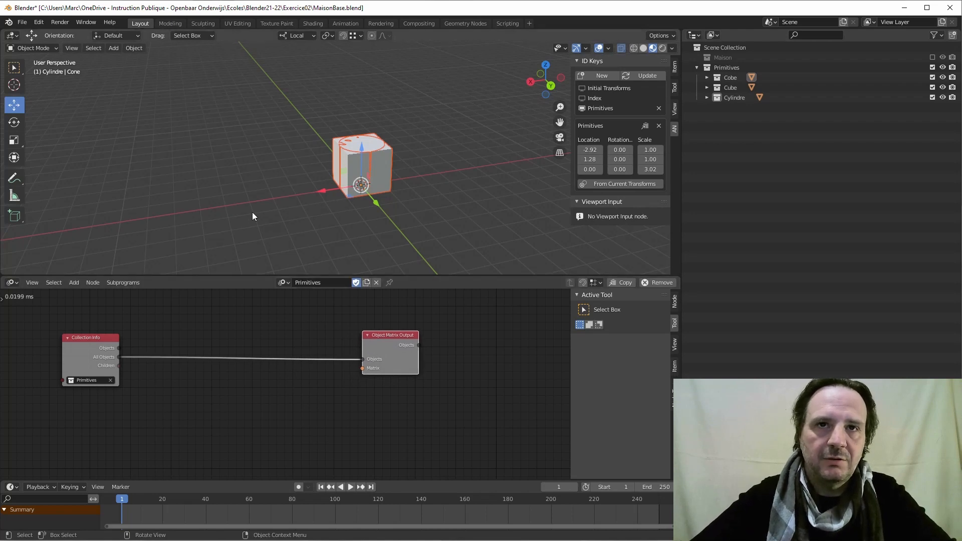
{"action": "middle_click_drag", "start_coordinate": [180, 322], "coordinate": [236, 307]}
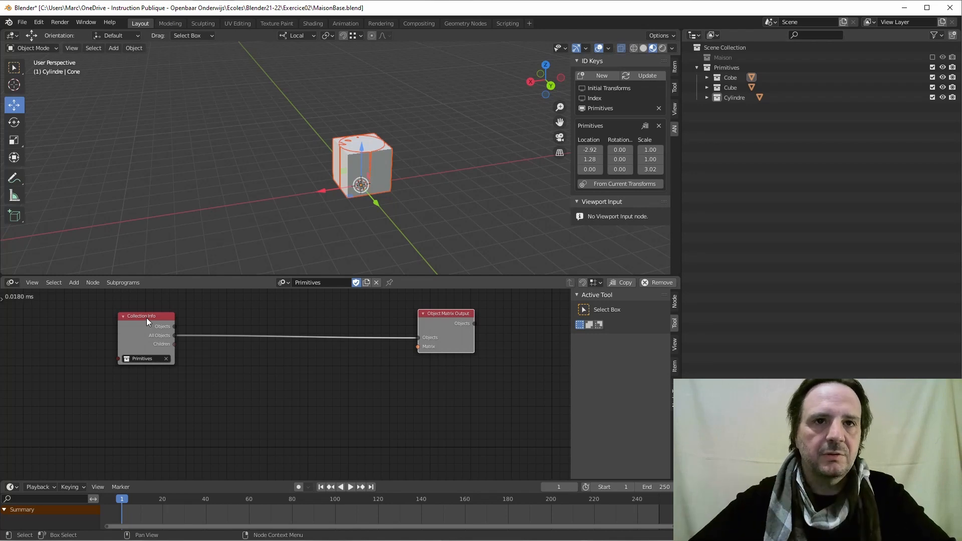
{"action": "left_click_drag", "start_coordinate": [157, 318], "coordinate": [145, 319]}
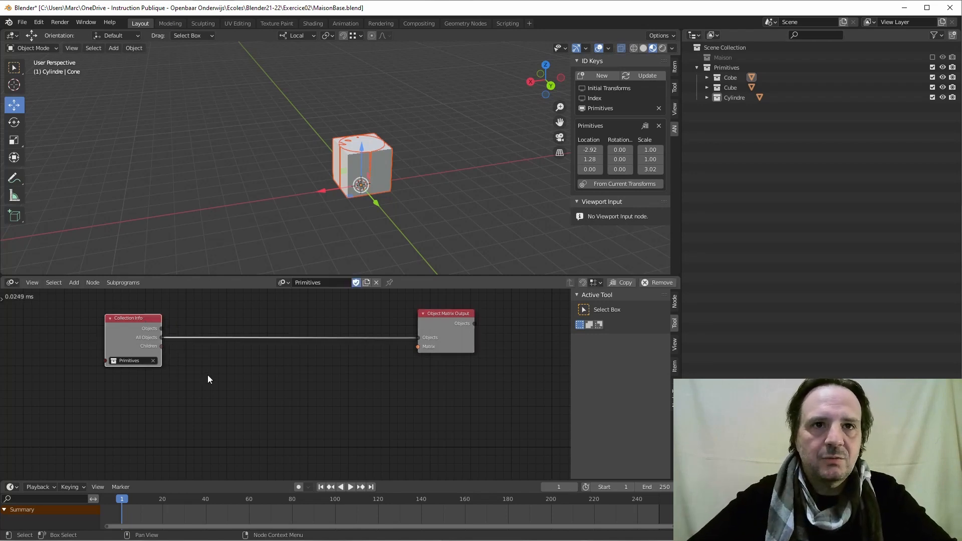
- Add an Object ID Key node below the existing link and feed it from Collection Info's All Objects output
{"action": "left_click", "coordinate": [75, 283]}
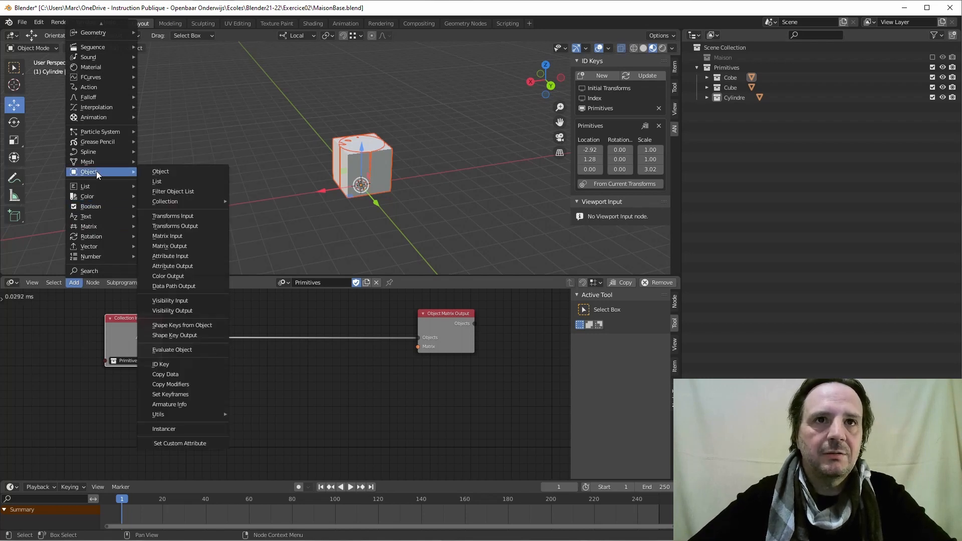
{"action": "left_click", "coordinate": [161, 364]}
{"action": "left_click", "coordinate": [206, 406]}
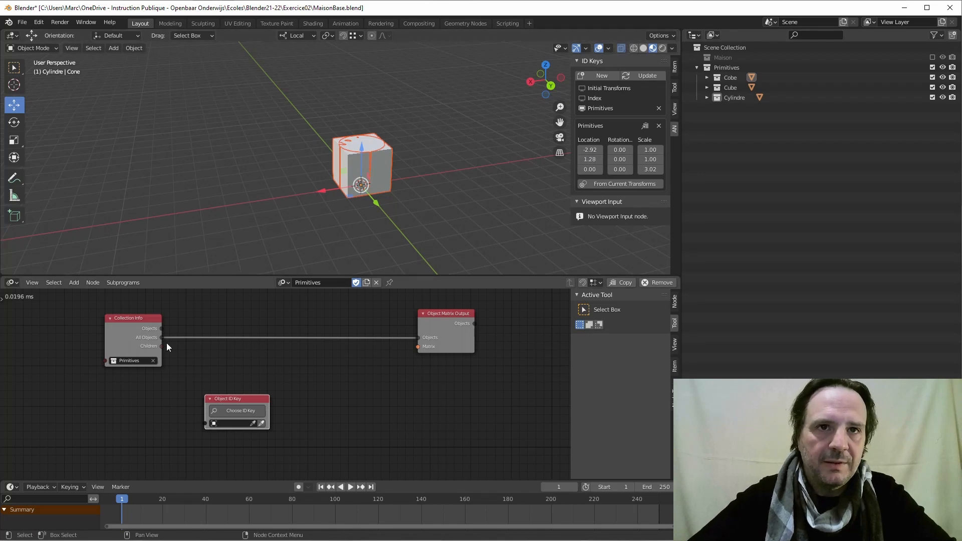
{"action": "left_click_drag", "start_coordinate": [162, 338], "coordinate": [231, 392]}
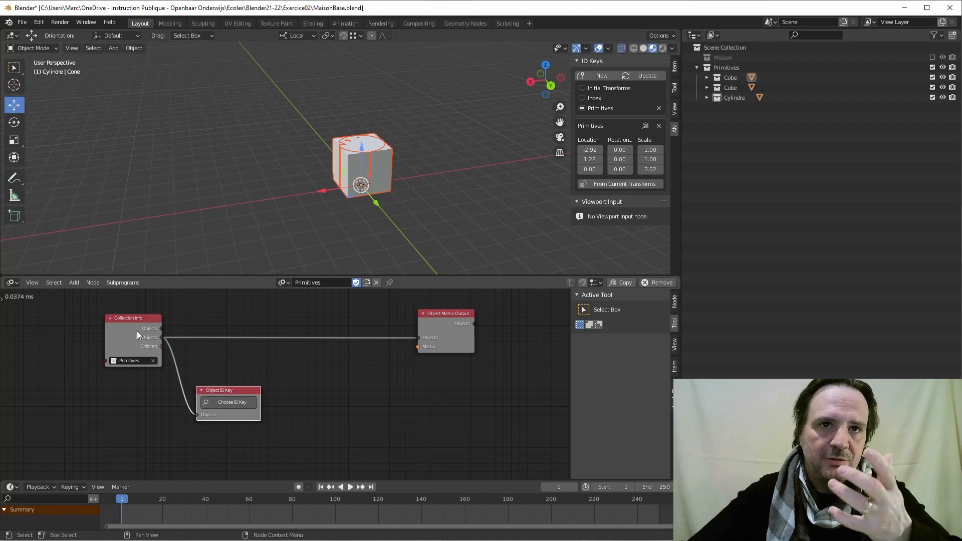
- Shift Collection Info left, set the Object ID Key node's key to Primitives, and move that node slightly up and left
{"action": "left_click_drag", "start_coordinate": [136, 330], "coordinate": [115, 330]}
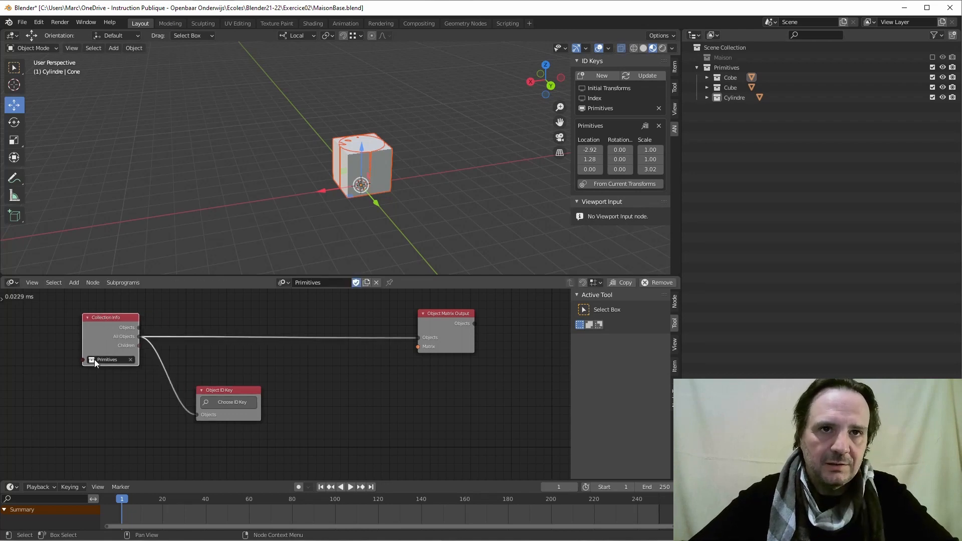
{"action": "left_click", "coordinate": [221, 402]}
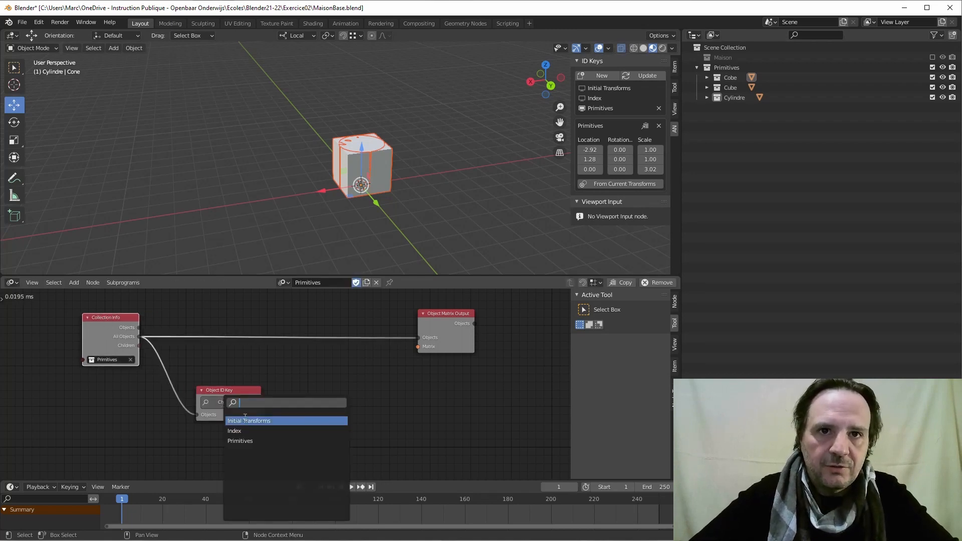
{"action": "left_click", "coordinate": [247, 442]}
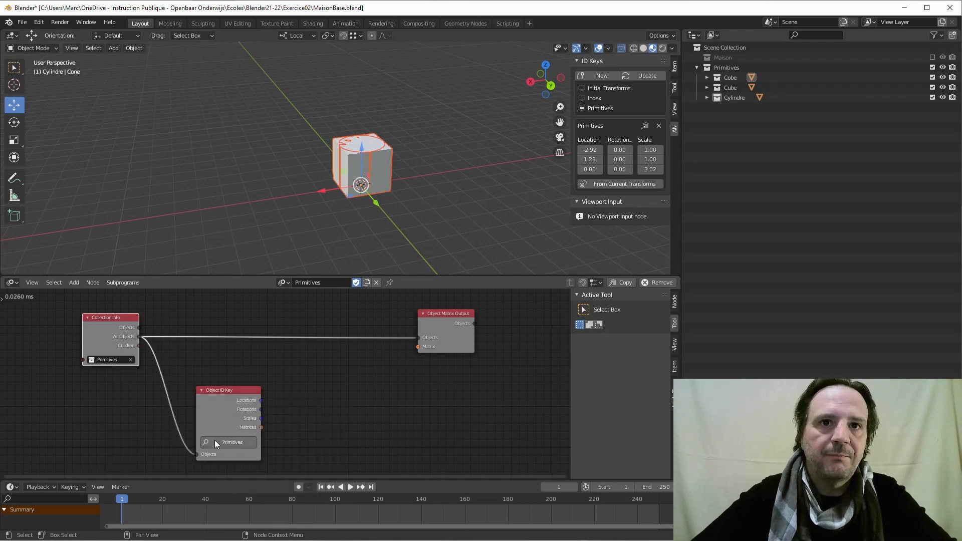
{"action": "left_click_drag", "start_coordinate": [216, 382], "coordinate": [196, 367]}
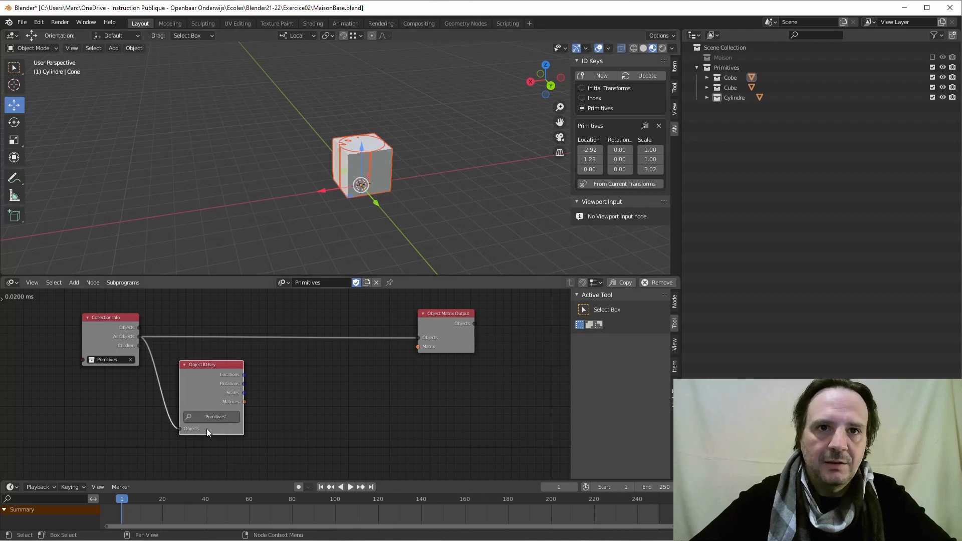
- Link the Object ID Key's Matrices output to the Object Matrix Output's matrix input and shift the key node further left
{"action": "left_click_drag", "start_coordinate": [203, 381], "coordinate": [422, 348]}
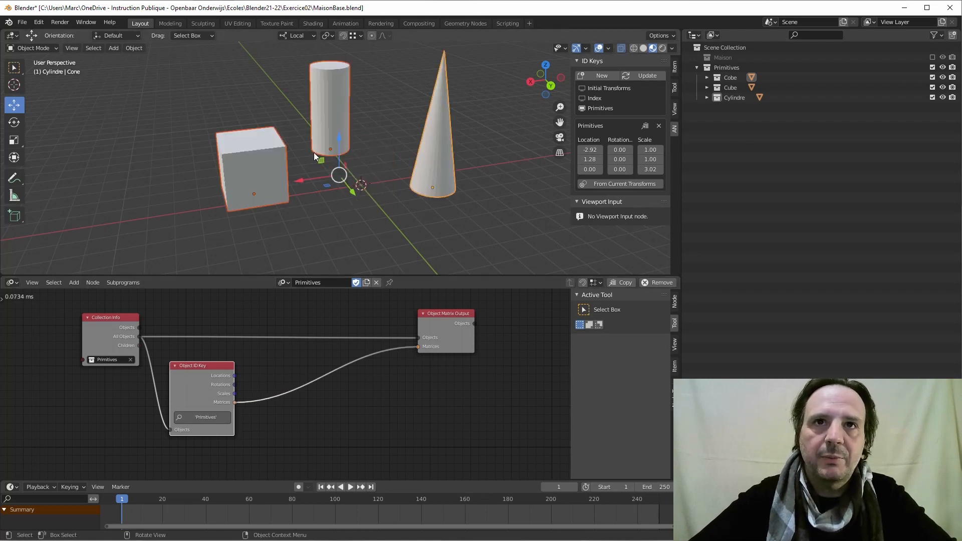
{"action": "left_click_drag", "start_coordinate": [195, 368], "coordinate": [189, 367]}
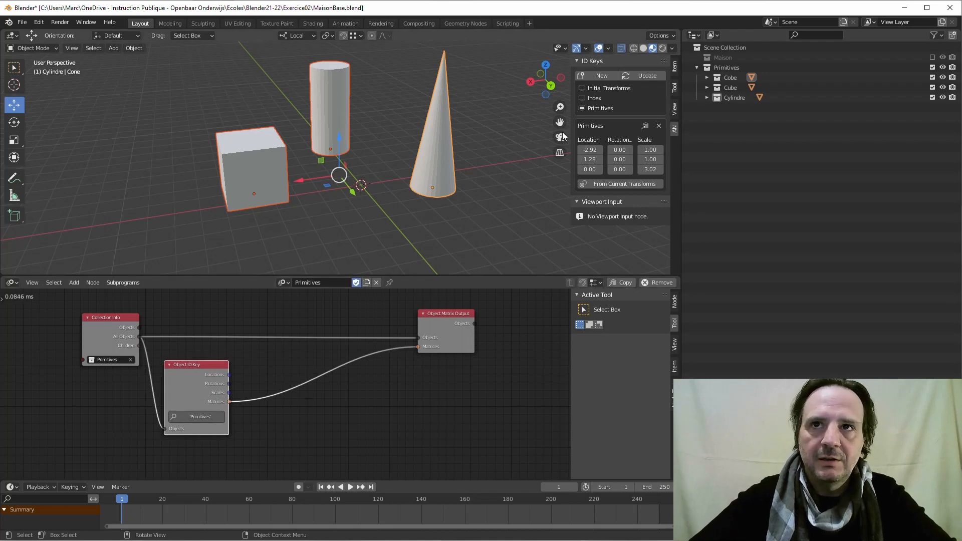
{"action": "left_click_drag", "start_coordinate": [194, 366], "coordinate": [201, 366]}
{"action": "middle_click_drag", "start_coordinate": [278, 450], "coordinate": [254, 428]}
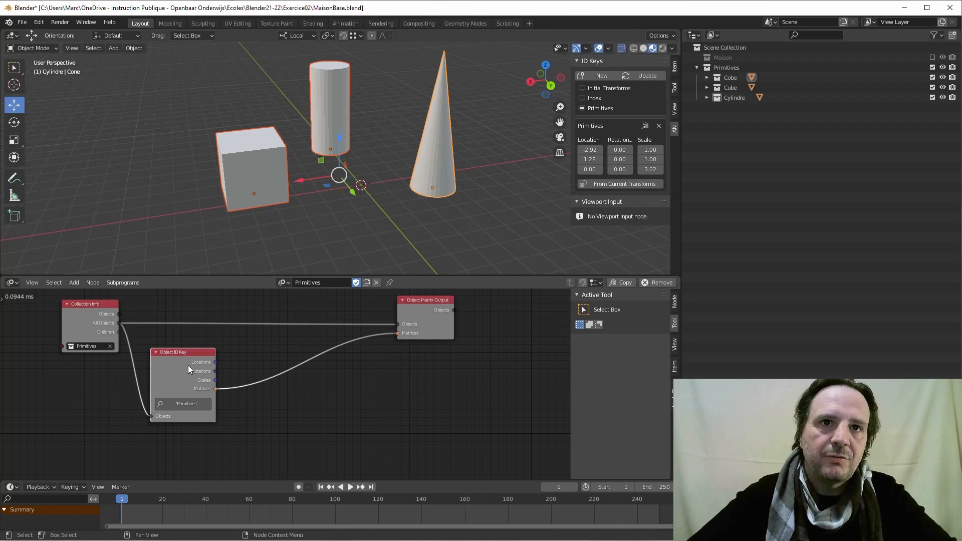
{"action": "mouse_move", "coordinate": [174, 352]}
{"action": "left_mouse_down"}
{"action": "mouse_move", "coordinate": [147, 348]}
{"action": "mouse_move", "coordinate": [171, 352]}
{"action": "left_mouse_up"}
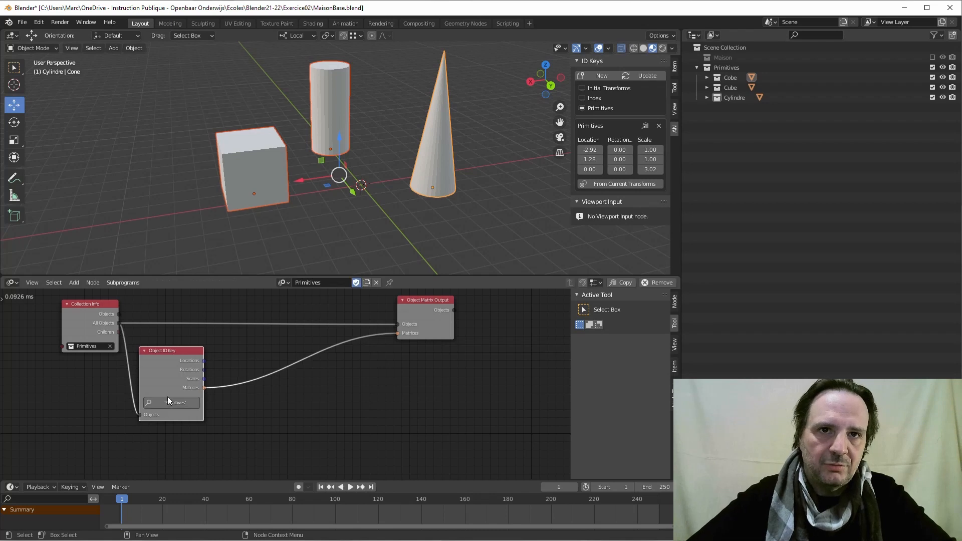
- Insert a Matrix Offset node into the link between Object ID Key and Object Matrix Output and position it midway
{"action": "left_click", "coordinate": [75, 282]}
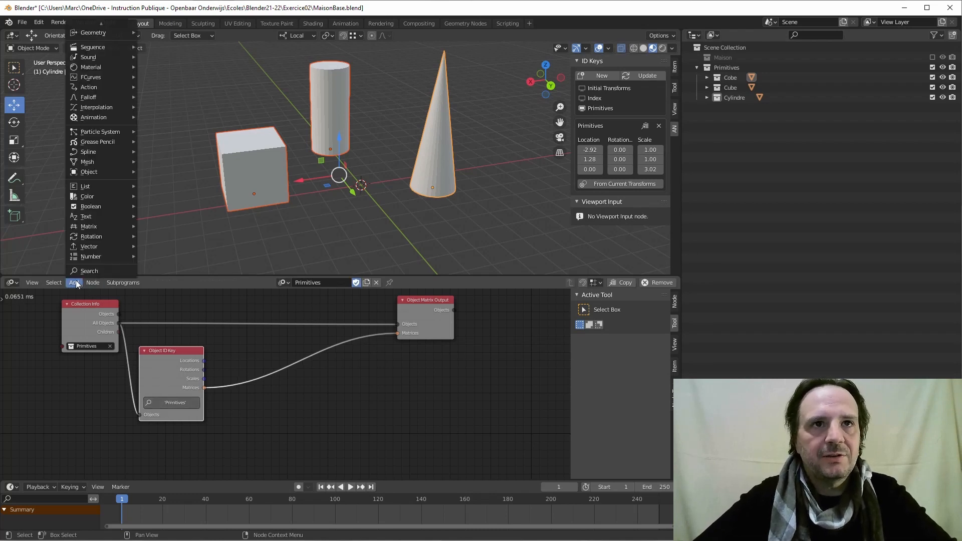
{"action": "mouse_move", "coordinate": [100, 188]}
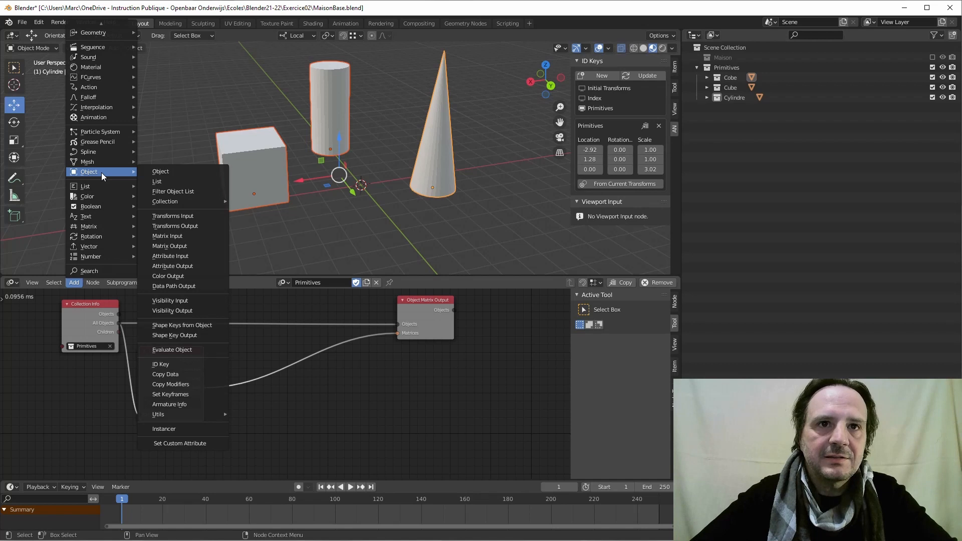
{"action": "mouse_move", "coordinate": [105, 226]}
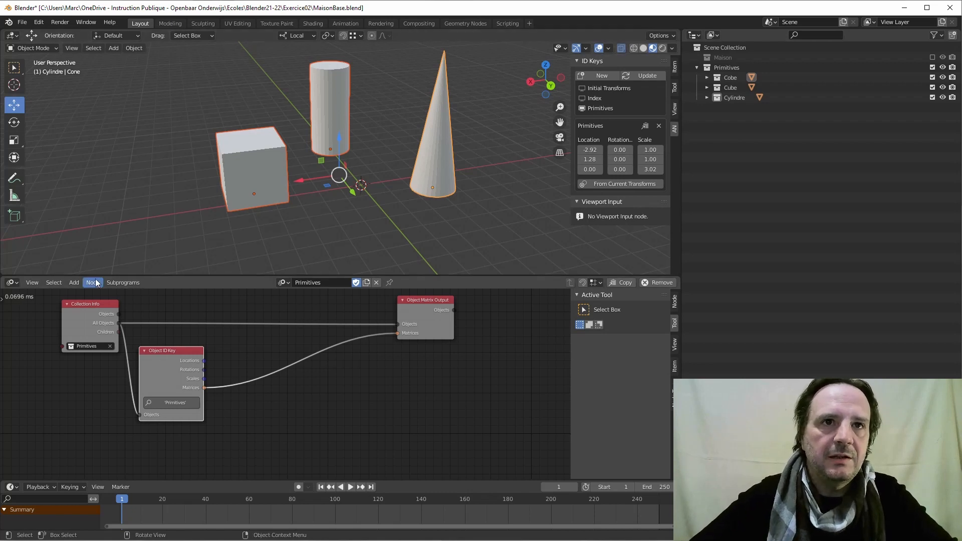
{"action": "left_click", "coordinate": [77, 280]}
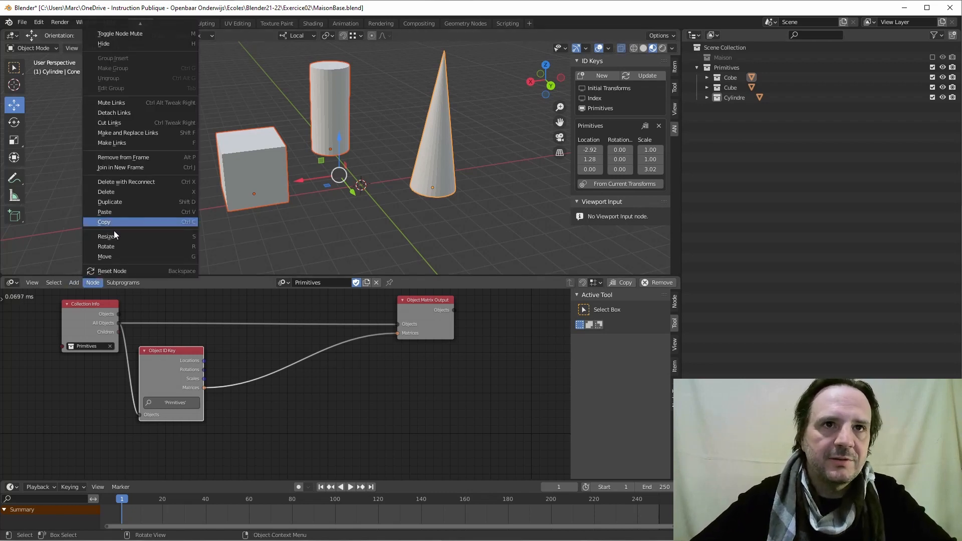
{"action": "left_click", "coordinate": [73, 284]}
{"action": "left_click", "coordinate": [72, 283]}
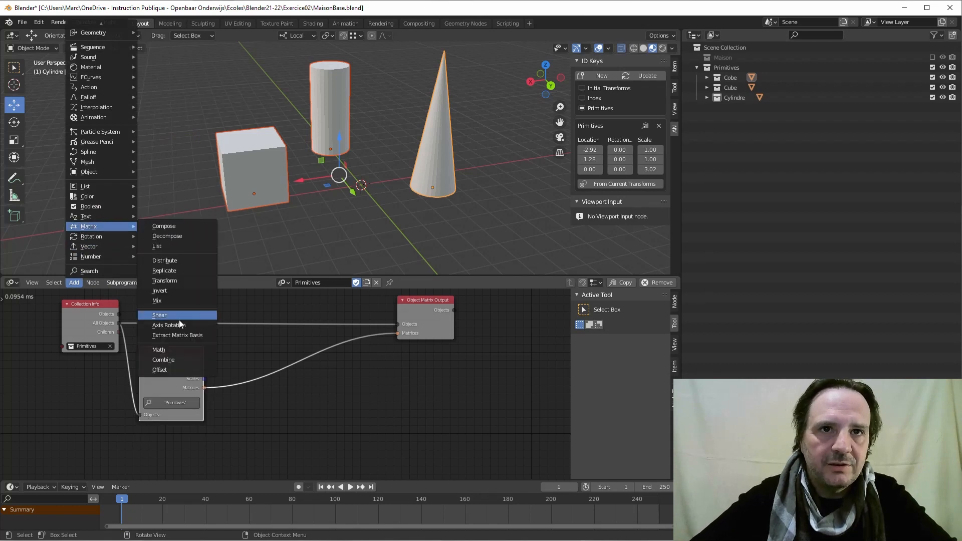
{"action": "left_click", "coordinate": [160, 369]}
{"action": "left_click", "coordinate": [277, 358]}
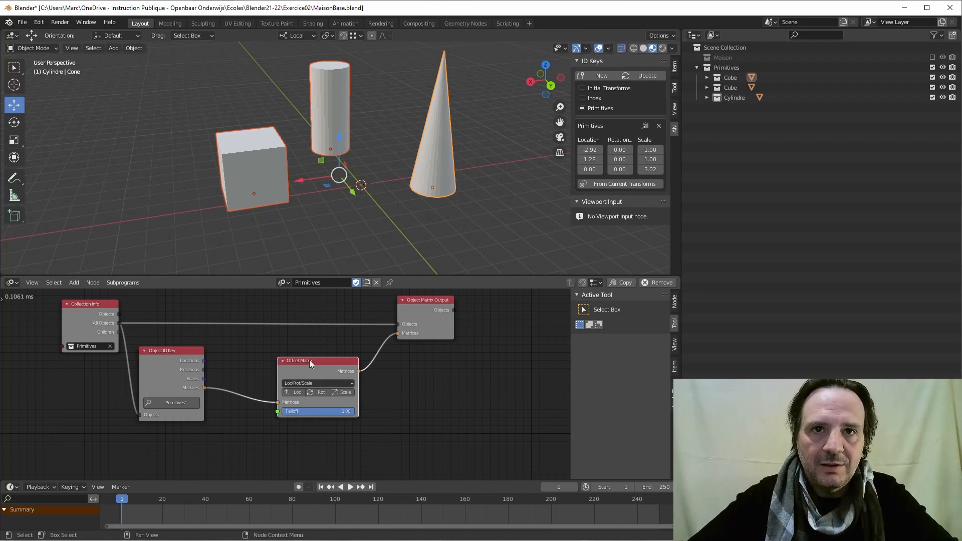
{"action": "left_click_drag", "start_coordinate": [309, 360], "coordinate": [300, 356]}
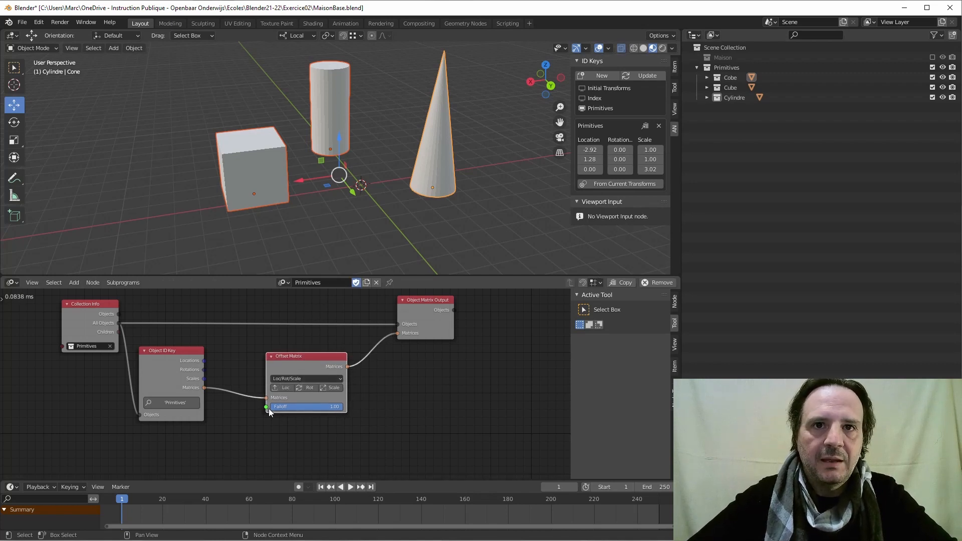
{"action": "left_click_drag", "start_coordinate": [291, 371], "coordinate": [290, 364]}
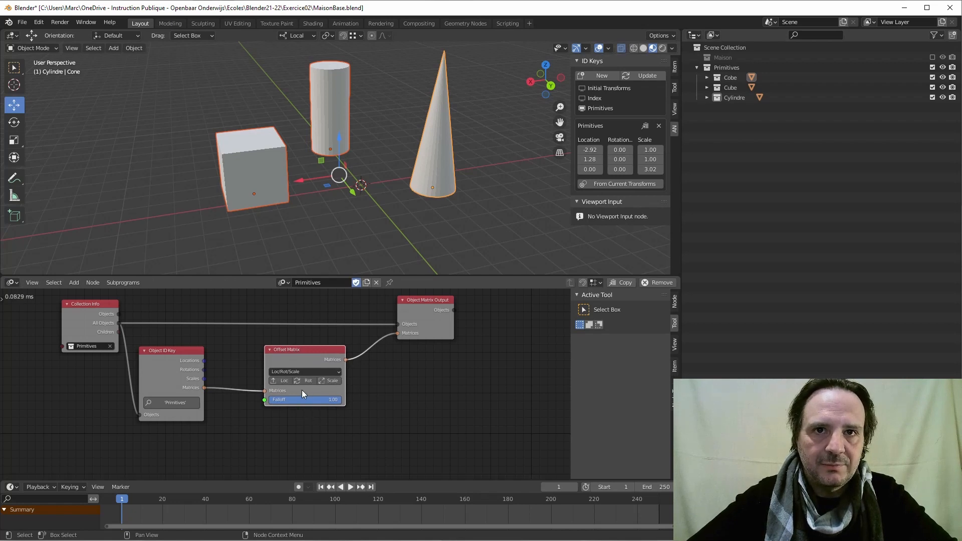
- Enable Scale on the Offset Matrix node and set its X, Y and Z scale to 0
{"action": "left_click", "coordinate": [327, 380]}
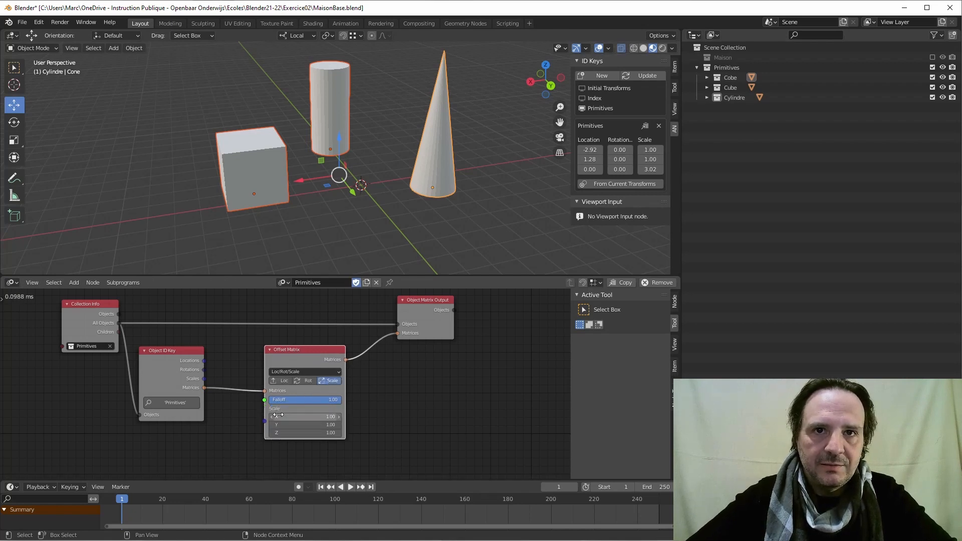
{"action": "left_click_drag", "start_coordinate": [334, 399], "coordinate": [330, 433]}
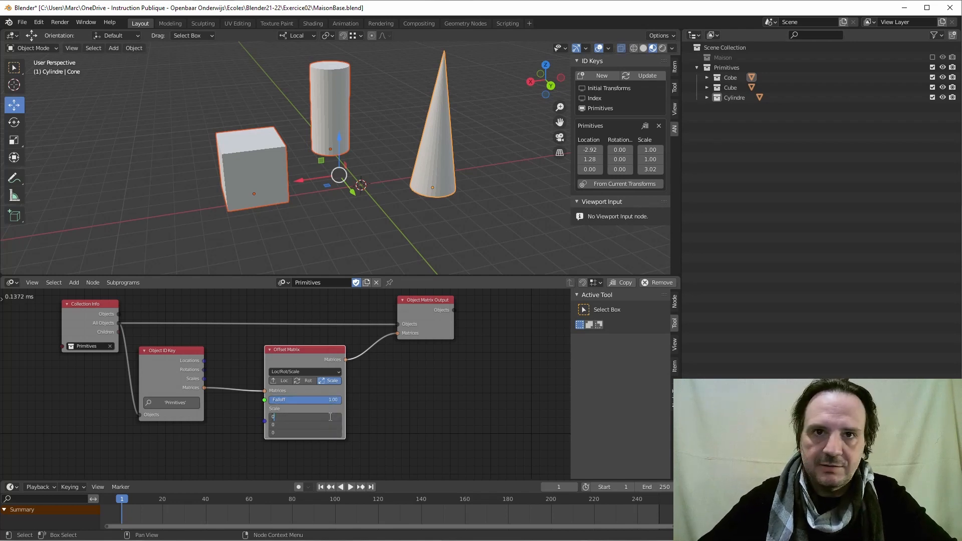
{"action": "type", "text": "0"}
{"action": "key", "text": "Return"}
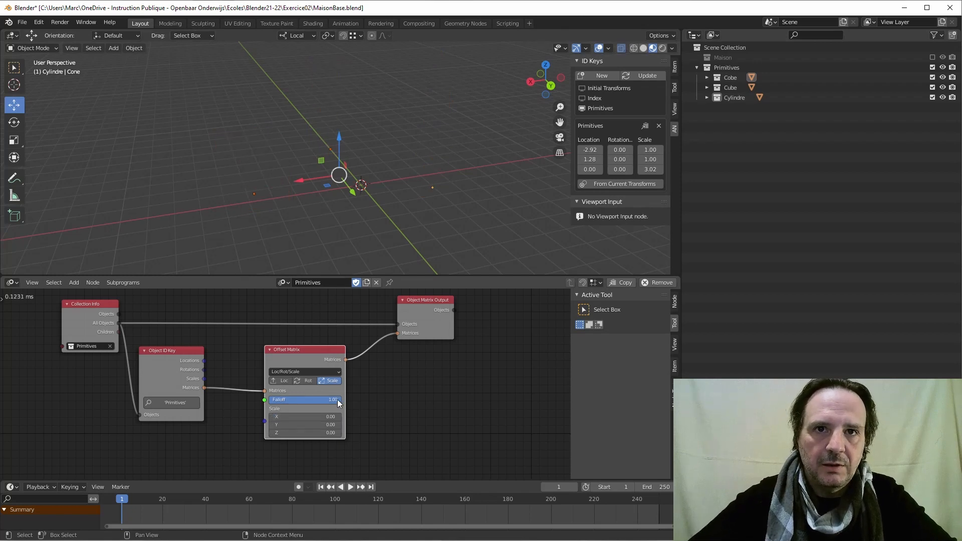
{"action": "mouse_move", "coordinate": [337, 399]}
{"action": "left_mouse_down"}
{"action": "mouse_move", "coordinate": [283, 399]}
{"action": "mouse_move", "coordinate": [340, 400]}
{"action": "left_mouse_up"}
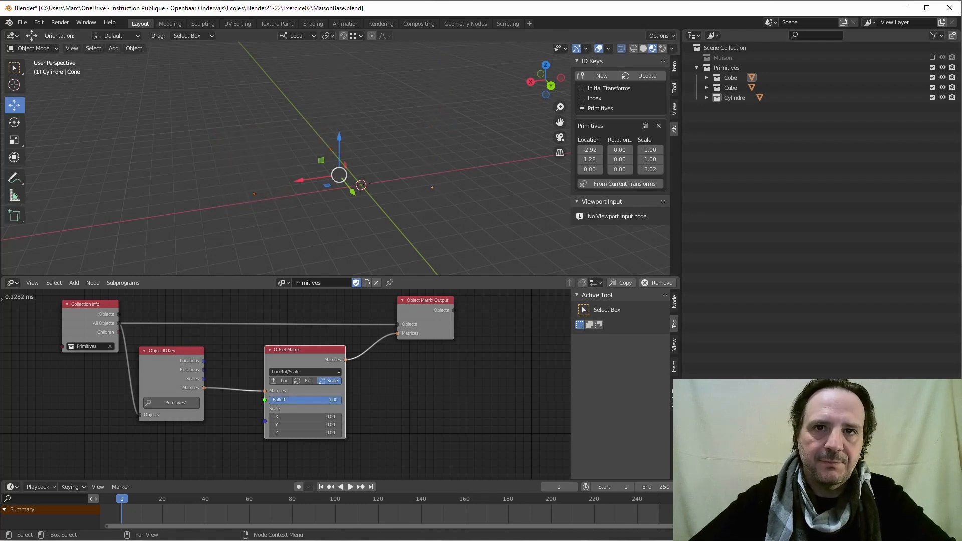
{"action": "left_click_drag", "start_coordinate": [300, 357], "coordinate": [306, 356]}
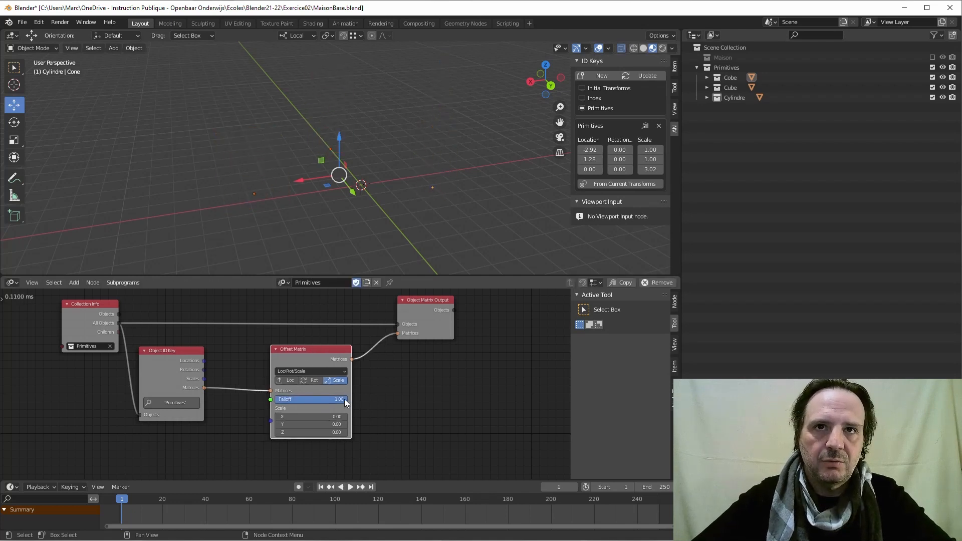
{"action": "mouse_move", "coordinate": [344, 399]}
{"action": "left_mouse_down"}
{"action": "mouse_move", "coordinate": [286, 400]}
{"action": "mouse_move", "coordinate": [348, 399]}
{"action": "left_mouse_up"}
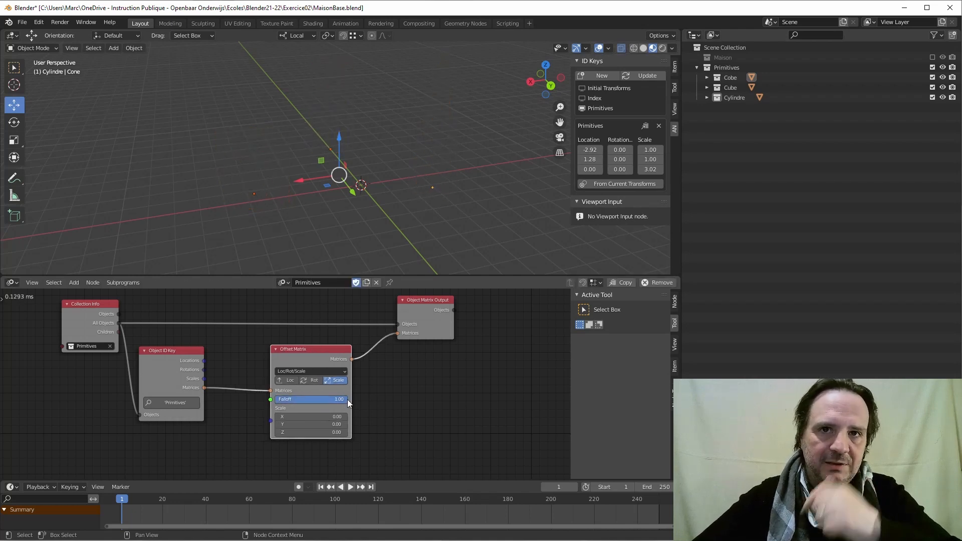
- Rearrange the nodes, moving Object ID Key up and to the right and Offset Matrix down and to the right
{"action": "left_click_drag", "start_coordinate": [183, 351], "coordinate": [191, 337]}
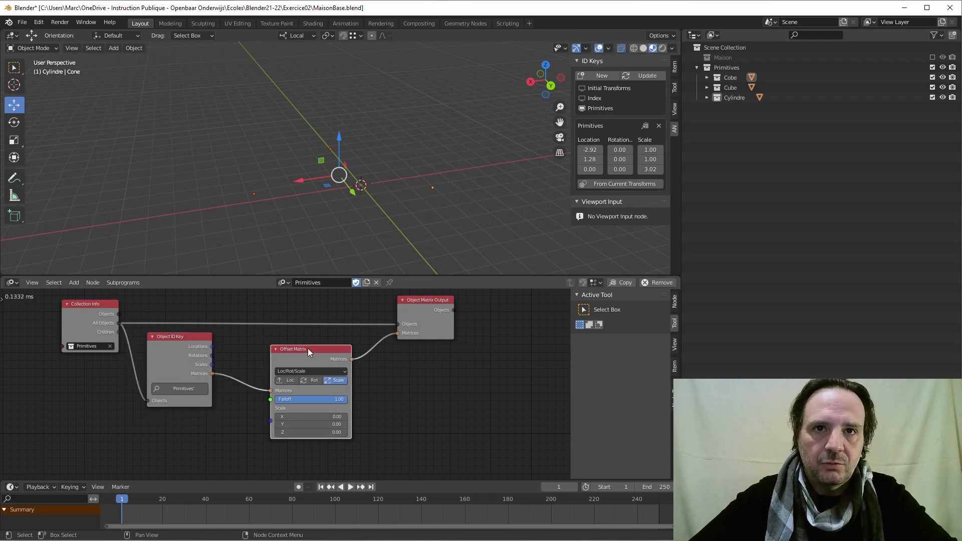
{"action": "left_click_drag", "start_coordinate": [308, 348], "coordinate": [306, 359]}
{"action": "right_click", "coordinate": [300, 411]}
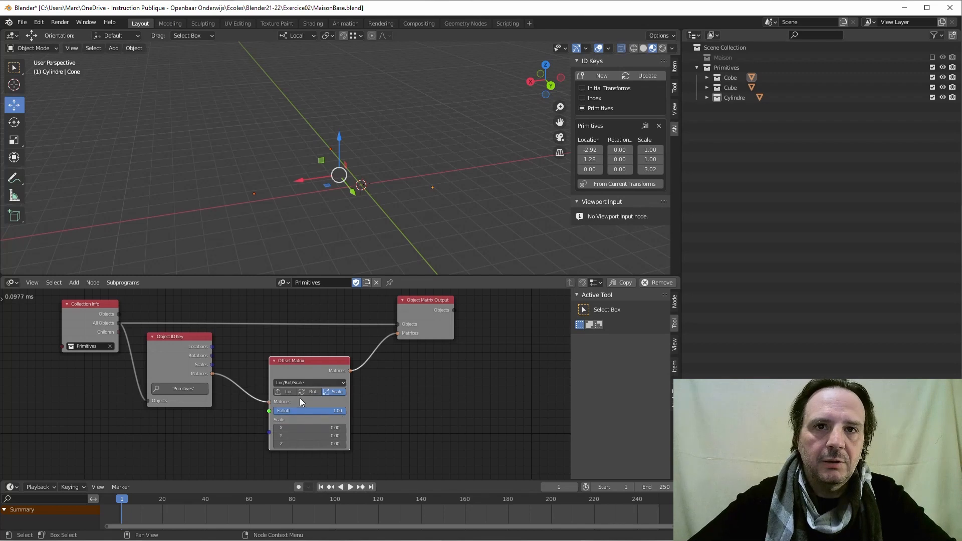
{"action": "left_click_drag", "start_coordinate": [314, 368], "coordinate": [326, 368]}
{"action": "middle_click_drag", "start_coordinate": [436, 443], "coordinate": [455, 418]}
{"action": "left_click_drag", "start_coordinate": [181, 313], "coordinate": [195, 314]}
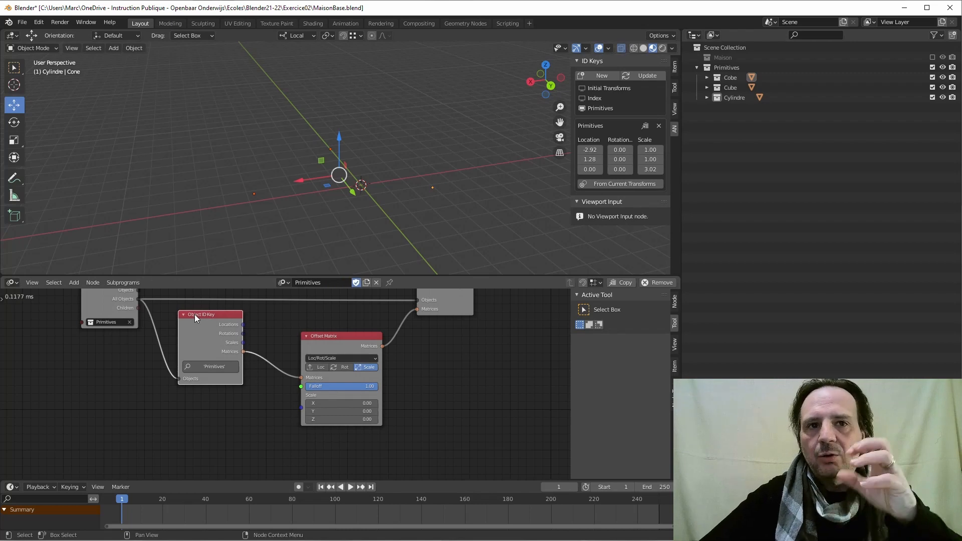
- Add a Delay Falloff node below Object ID Key and link its Falloff output to the Offset Matrix's Falloff input
{"action": "left_click", "coordinate": [74, 282]}
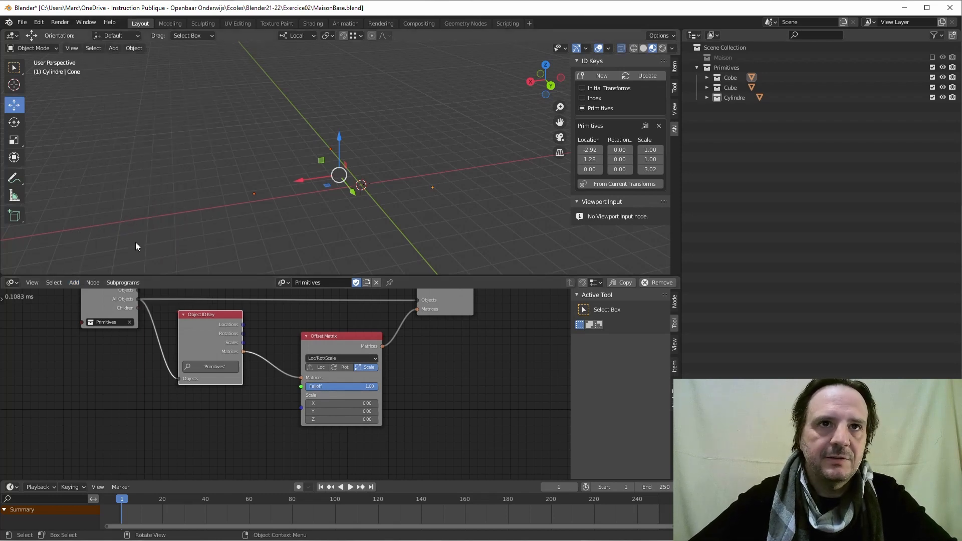
{"action": "left_click", "coordinate": [74, 283]}
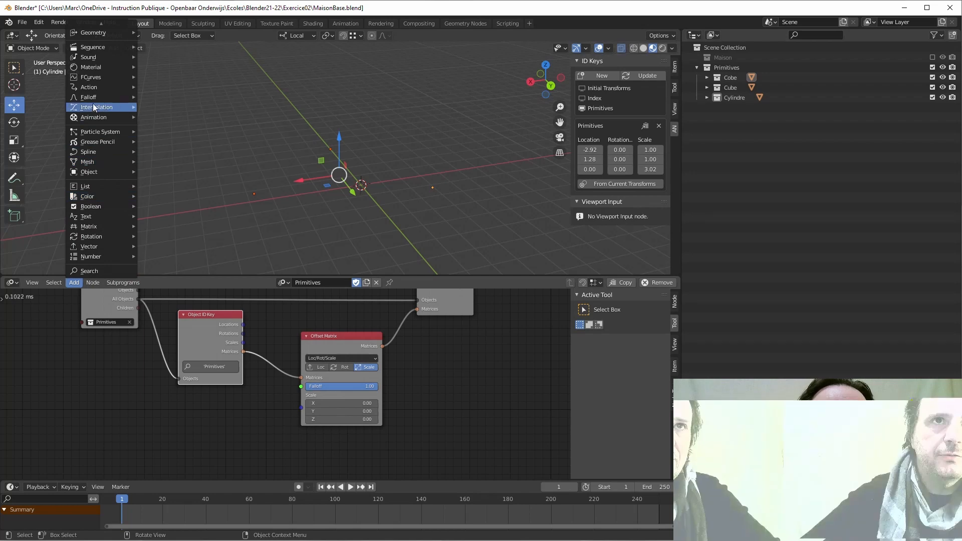
{"action": "mouse_move", "coordinate": [100, 96]}
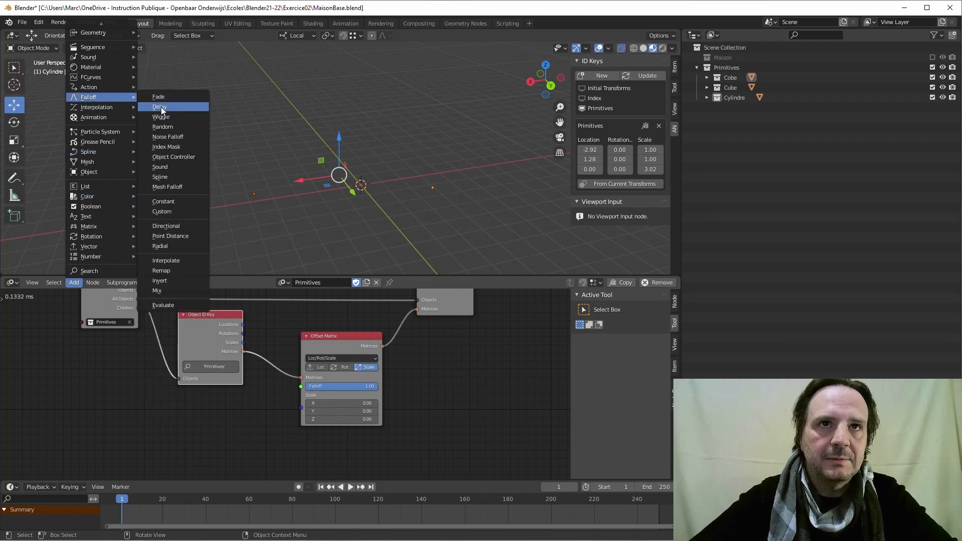
{"action": "left_click", "coordinate": [161, 107]}
{"action": "left_click", "coordinate": [268, 413]}
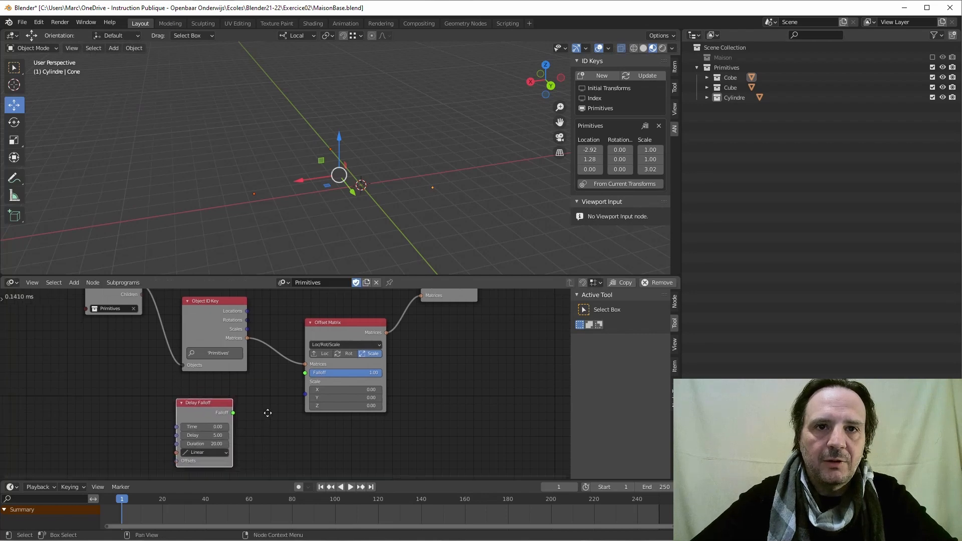
{"action": "middle_click_drag", "start_coordinate": [268, 413], "coordinate": [284, 389]}
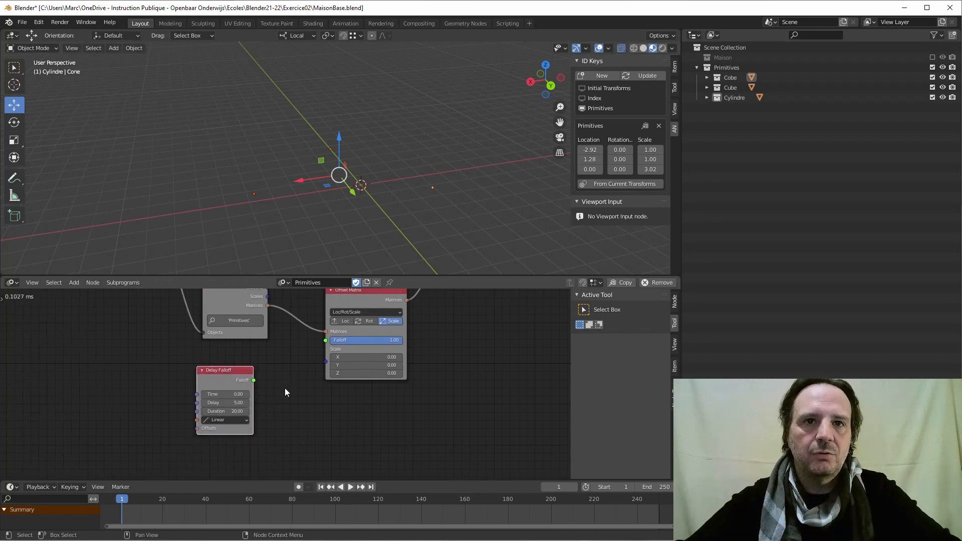
{"action": "left_click_drag", "start_coordinate": [254, 380], "coordinate": [326, 340]}
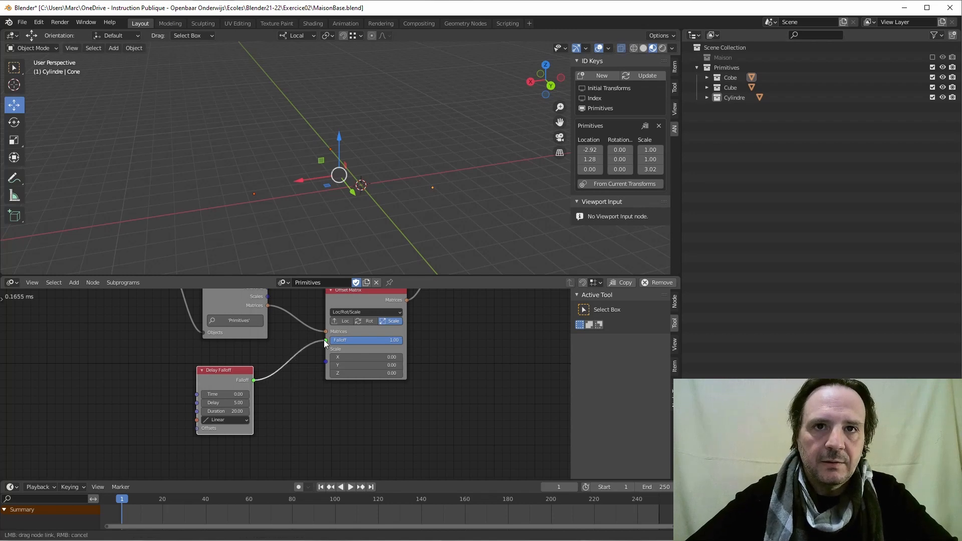
- Shift the Delay Falloff node slightly down and to the right, with its Time at 0.00
{"action": "left_click_drag", "start_coordinate": [227, 371], "coordinate": [215, 399]}
{"action": "double_click", "coordinate": [233, 399]}
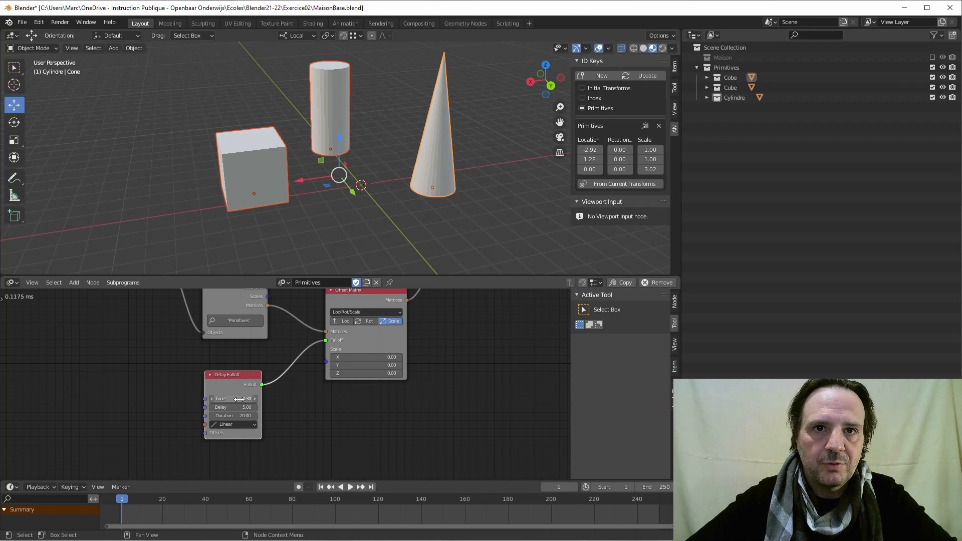
{"action": "type", "text": "0.3"}
{"action": "key", "text": "Return"}
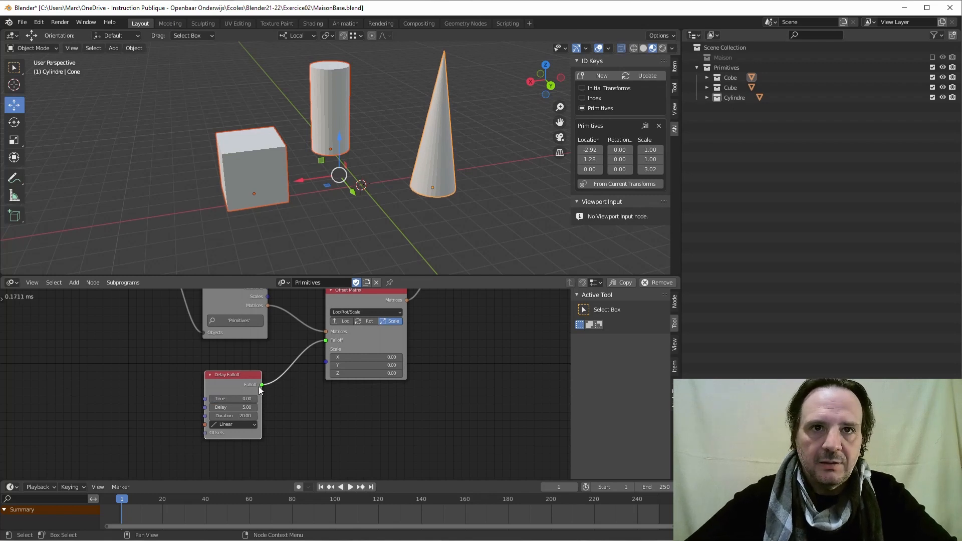
{"action": "left_click_drag", "start_coordinate": [230, 374], "coordinate": [230, 379]}
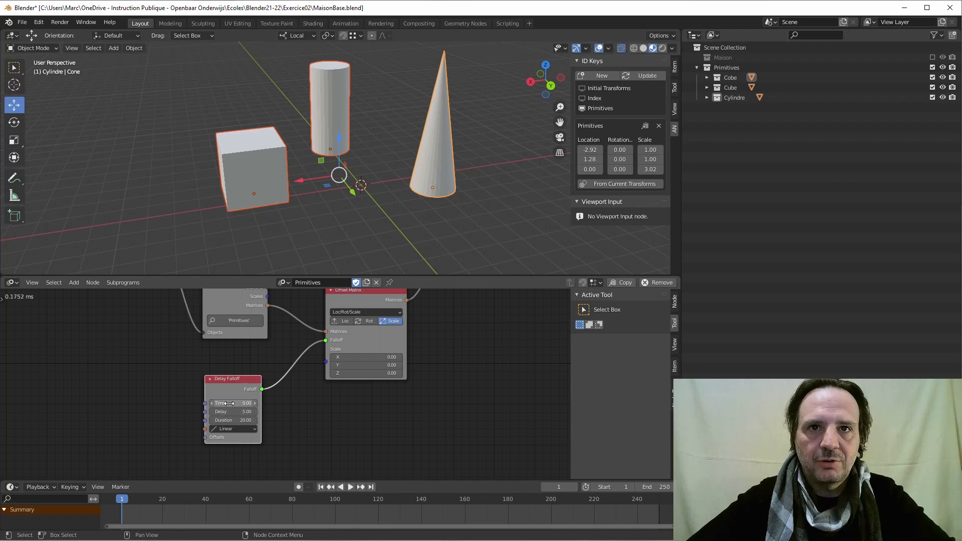
{"action": "middle_click_drag", "start_coordinate": [316, 389], "coordinate": [404, 386]}
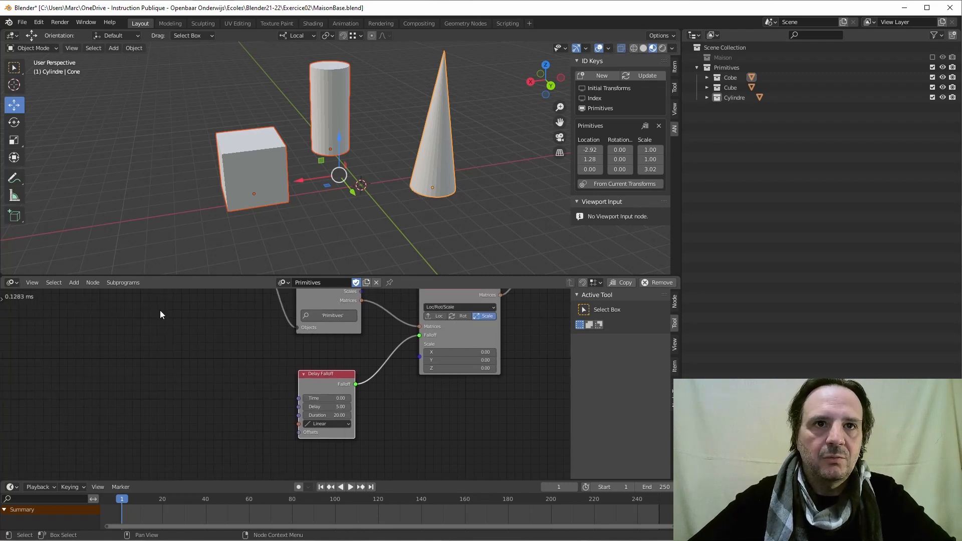
- Add a Time Info node beside Delay Falloff and link its Frame output to Delay Falloff's Time input
{"action": "left_click", "coordinate": [78, 284]}
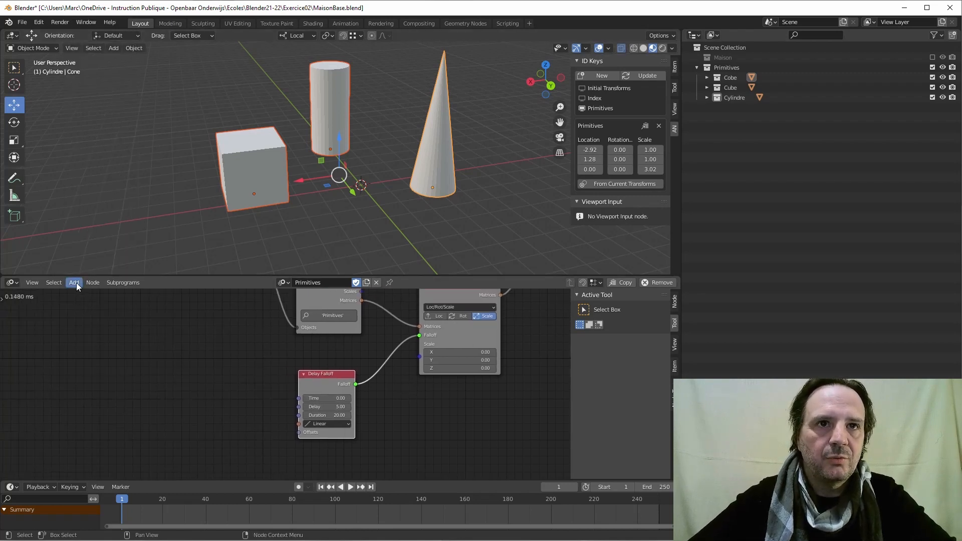
{"action": "left_click", "coordinate": [76, 284]}
{"action": "mouse_move", "coordinate": [94, 116]}
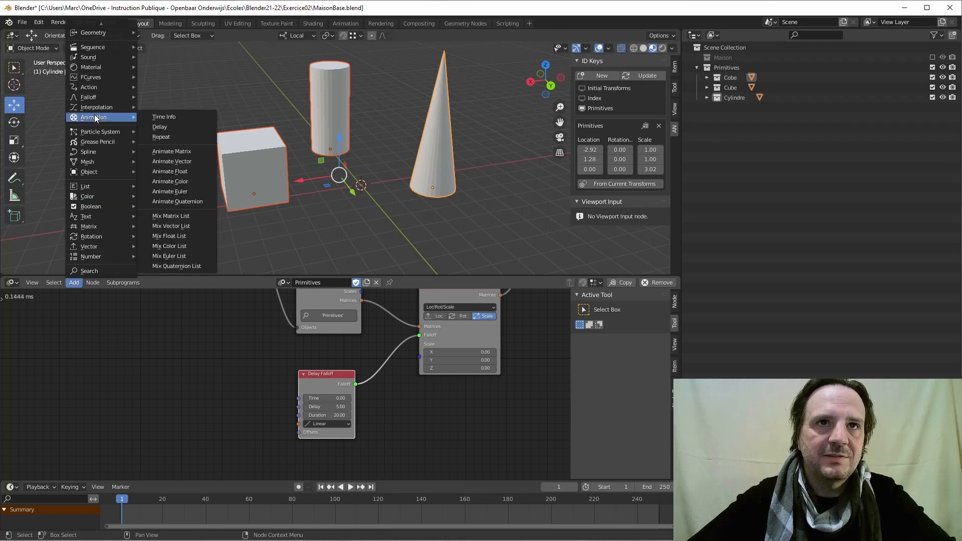
{"action": "left_click", "coordinate": [171, 117]}
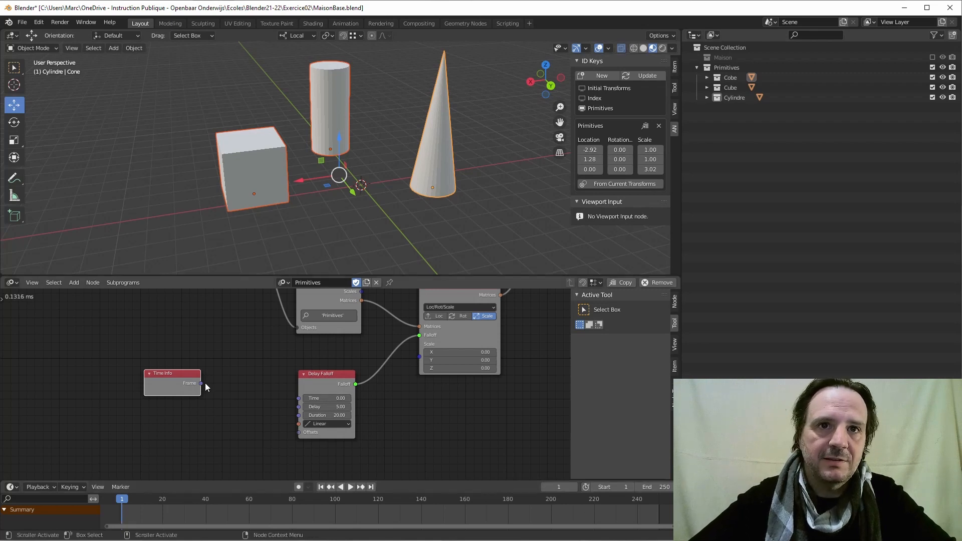
{"action": "left_click_drag", "start_coordinate": [202, 384], "coordinate": [304, 399]}
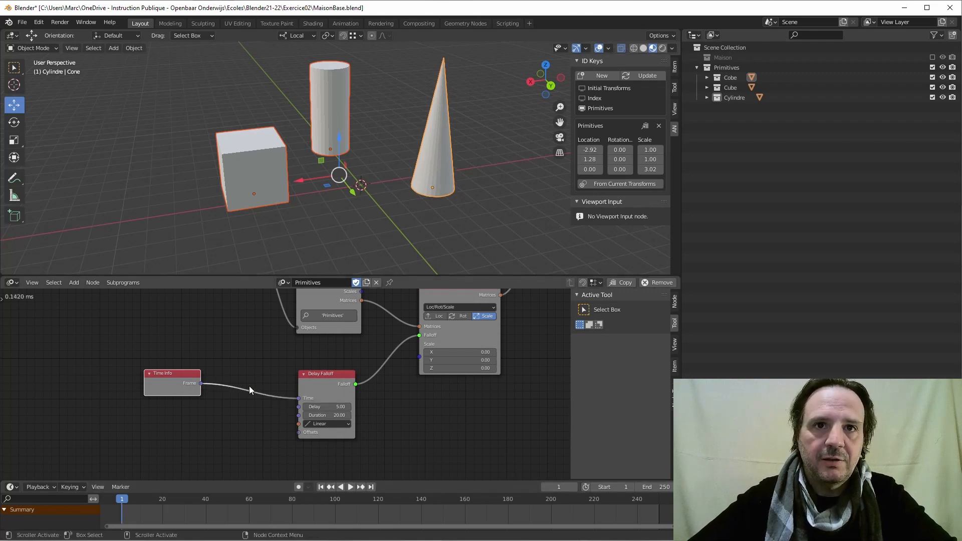
- Spread the node layout by shifting Time Info, Delay Falloff, Object ID Key and Collection Info further left
{"action": "left_click_drag", "start_coordinate": [179, 377], "coordinate": [157, 381]}
{"action": "left_click_drag", "start_coordinate": [328, 374], "coordinate": [312, 376]}
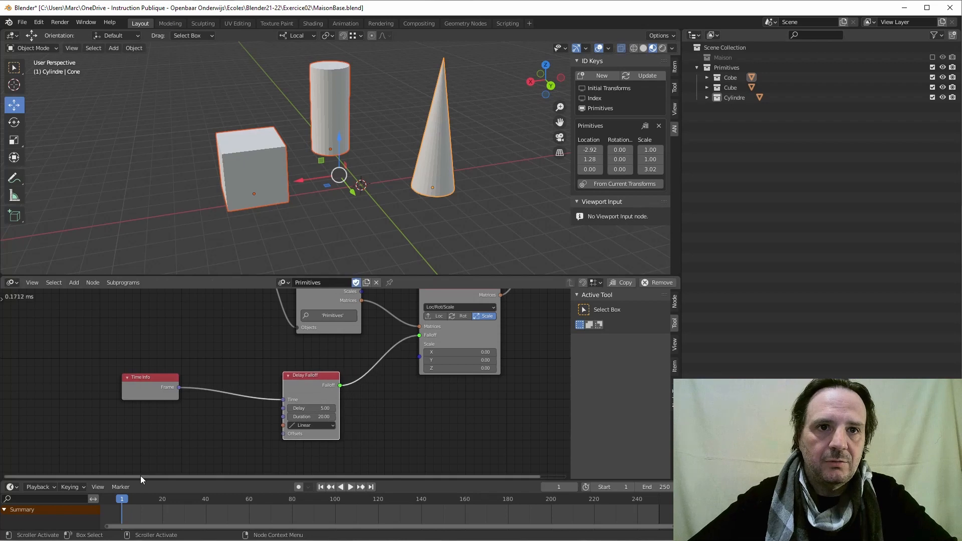
{"action": "mouse_move", "coordinate": [121, 498]}
{"action": "left_mouse_down"}
{"action": "mouse_move", "coordinate": [220, 504]}
{"action": "mouse_move", "coordinate": [122, 504]}
{"action": "left_mouse_up"}
{"action": "left_click_drag", "start_coordinate": [302, 373], "coordinate": [262, 372]}
{"action": "middle_click_drag", "start_coordinate": [434, 399], "coordinate": [352, 471]}
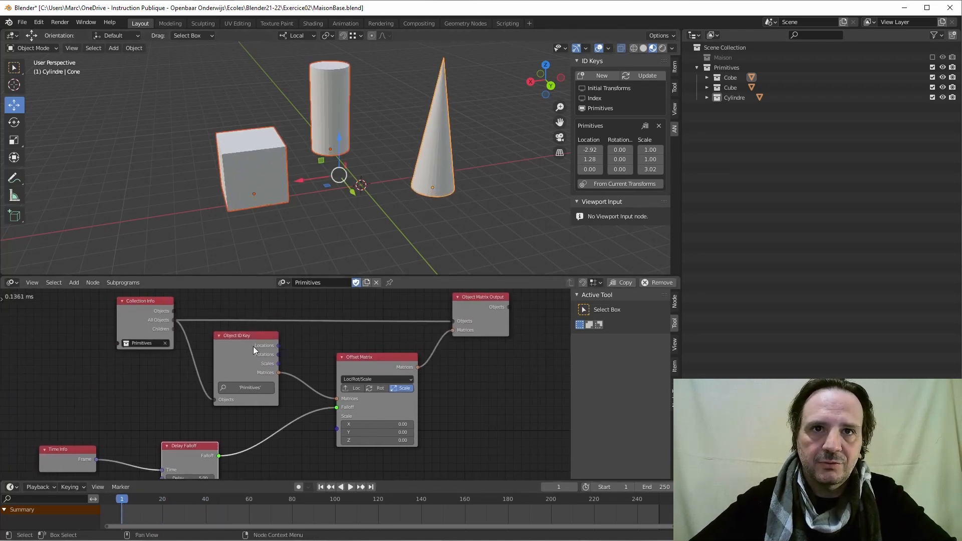
{"action": "left_click_drag", "start_coordinate": [253, 346], "coordinate": [232, 352]}
{"action": "left_click_drag", "start_coordinate": [150, 311], "coordinate": [121, 310]}
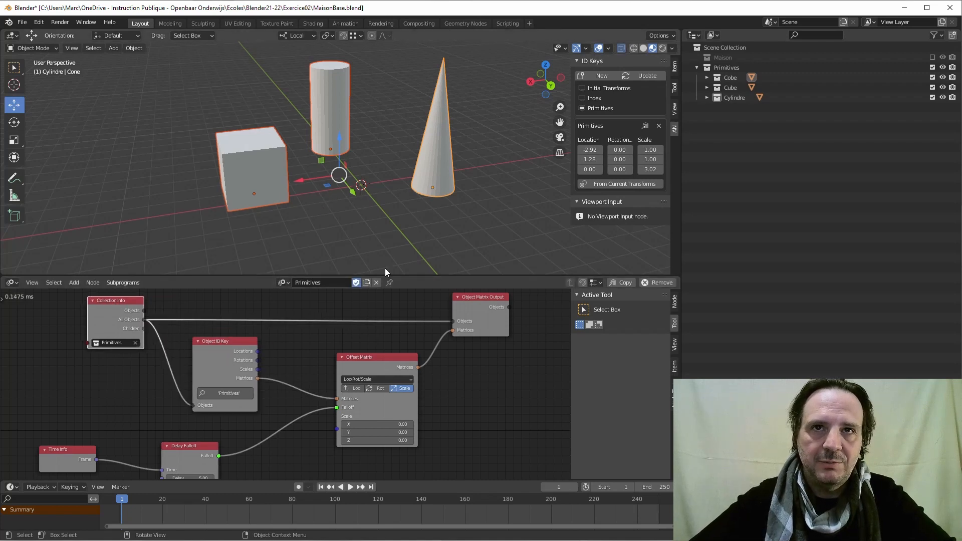
- Move Delay Falloff down and left, and insert an Invert Falloff node on the link between it and Offset Matrix
{"action": "scroll", "coordinate": [308, 434], "scroll_direction": "down", "scroll_amount": 3}
{"action": "middle_click_drag", "start_coordinate": [297, 410], "coordinate": [331, 337]}
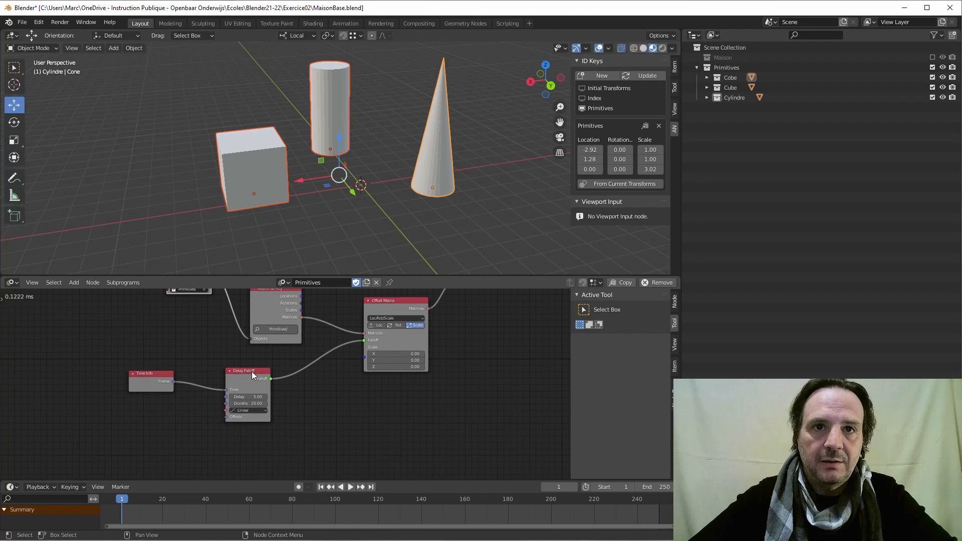
{"action": "left_click_drag", "start_coordinate": [251, 370], "coordinate": [232, 392]}
{"action": "left_click", "coordinate": [74, 283]}
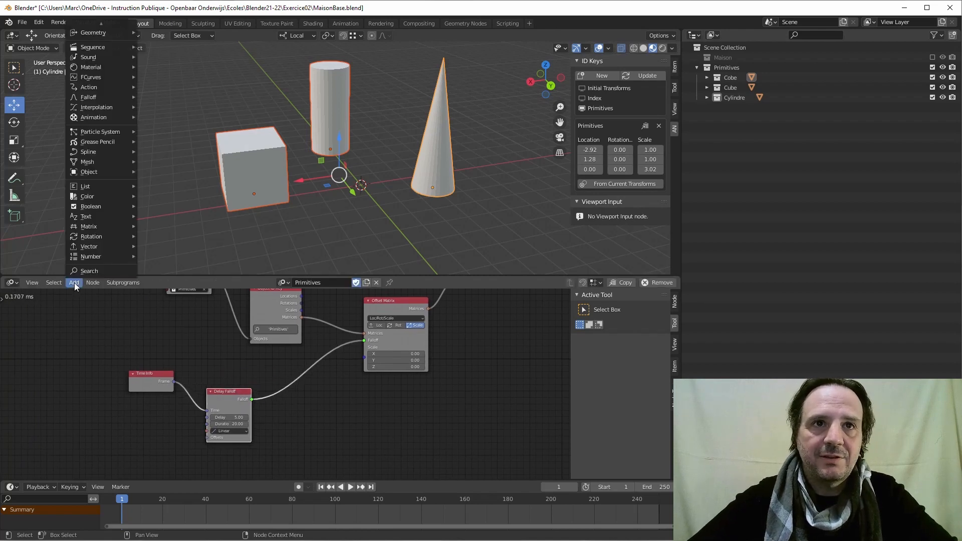
{"action": "mouse_move", "coordinate": [105, 206]}
{"action": "mouse_move", "coordinate": [100, 155]}
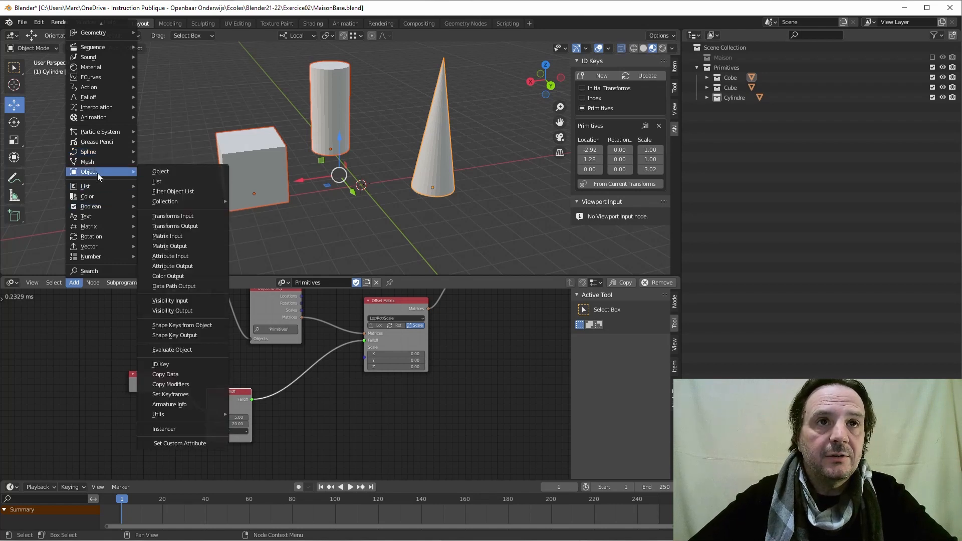
{"action": "mouse_move", "coordinate": [90, 188]}
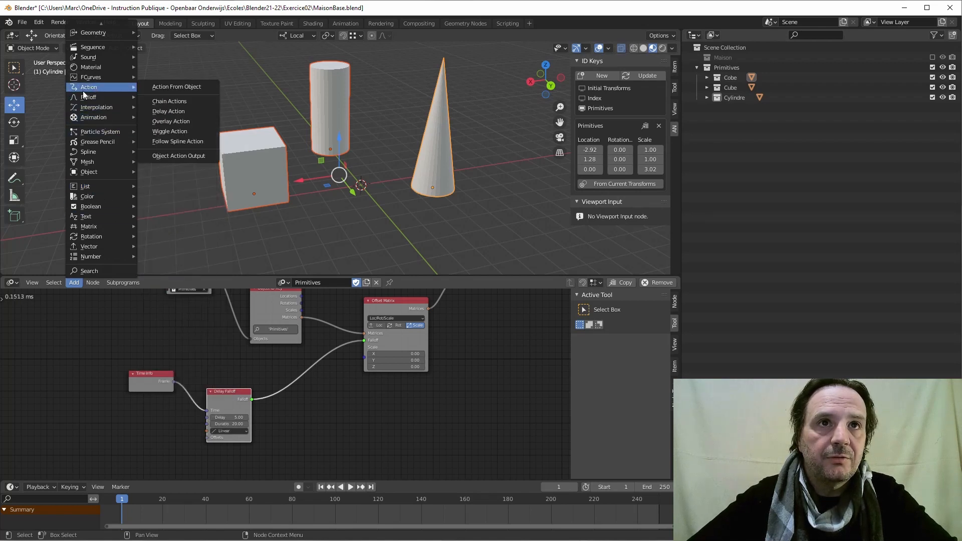
{"action": "mouse_move", "coordinate": [84, 100]}
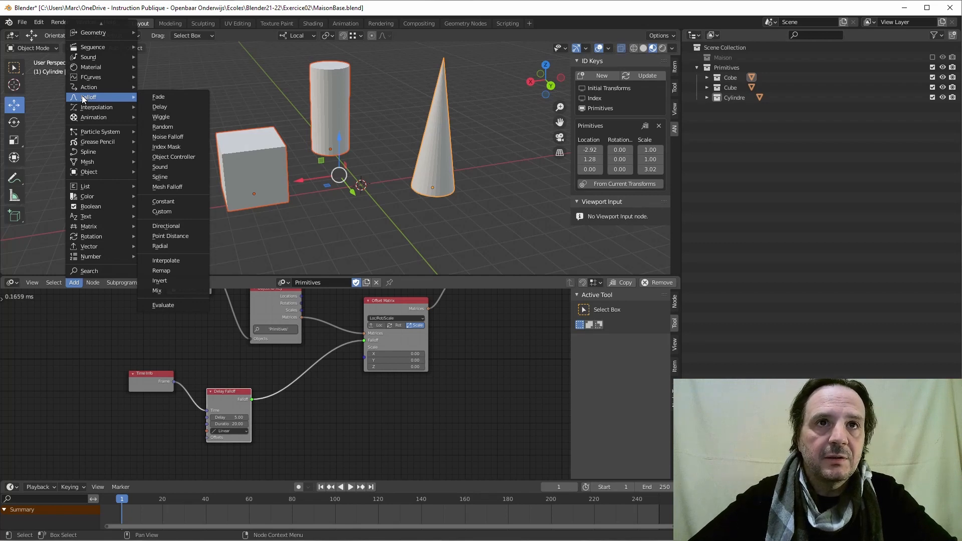
{"action": "left_click", "coordinate": [160, 281]}
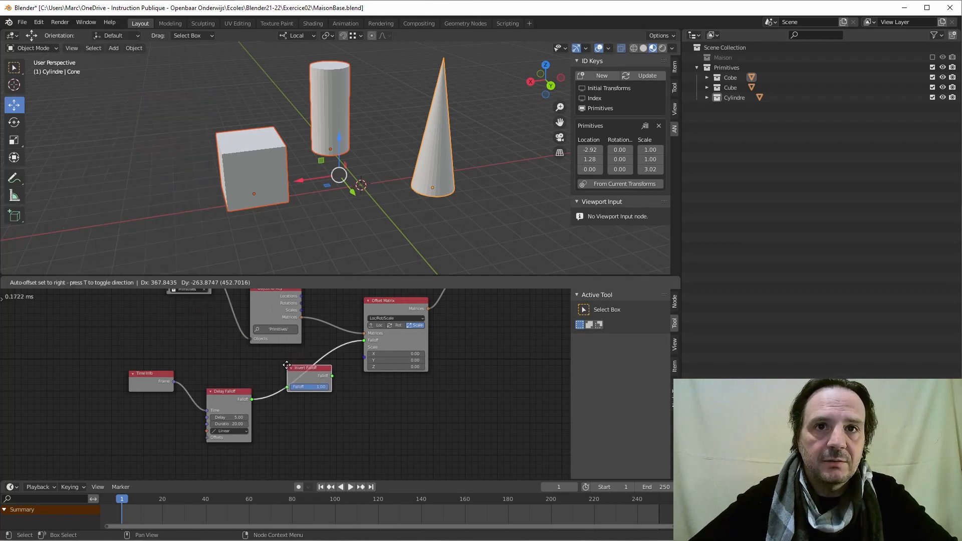
{"action": "left_click", "coordinate": [291, 369]}
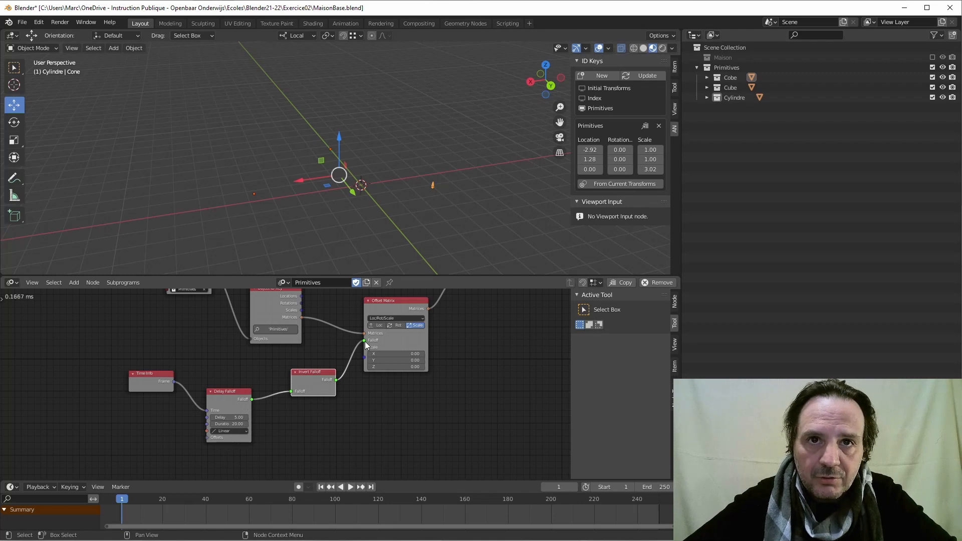
{"action": "left_click_drag", "start_coordinate": [314, 372], "coordinate": [311, 370]}
- Play the animation from frame 1 to check the primitives' scaling with the inverted falloff, and stop it
{"action": "middle_click_drag", "start_coordinate": [441, 383], "coordinate": [373, 426]}
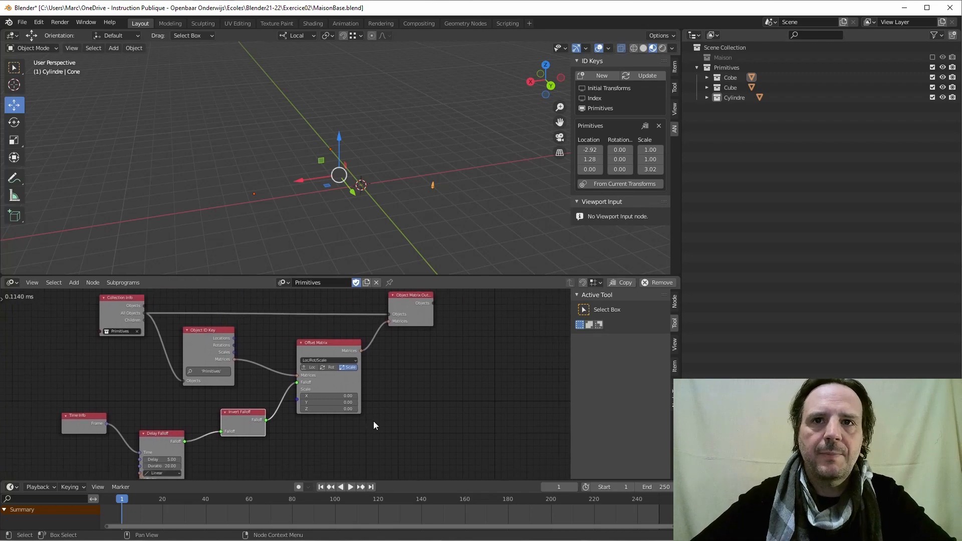
{"action": "scroll", "coordinate": [374, 422], "scroll_direction": "down", "scroll_amount": 1}
{"action": "mouse_move", "coordinate": [414, 357]}
{"action": "middle_mouse_down"}
{"action": "mouse_move", "coordinate": [424, 334]}
{"action": "mouse_move", "coordinate": [420, 342]}
{"action": "middle_mouse_up"}
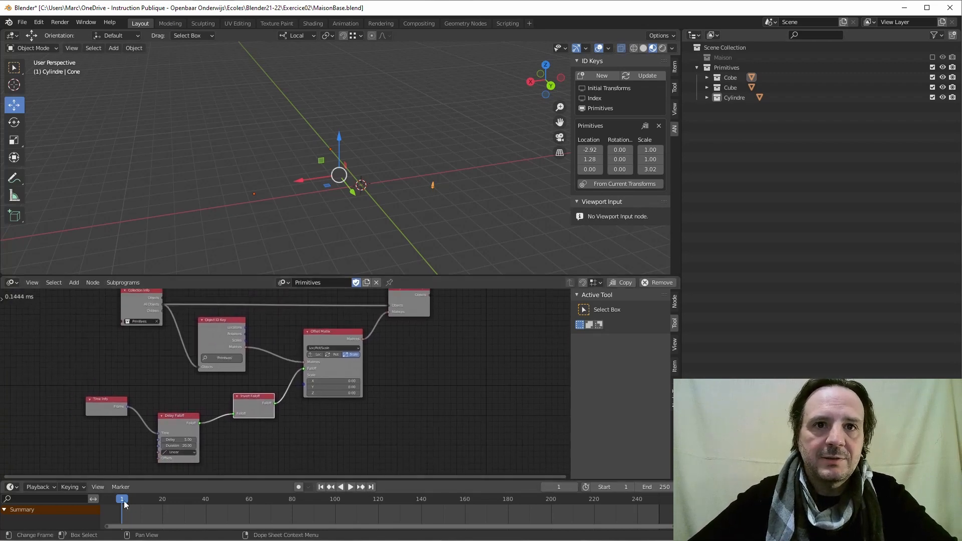
{"action": "mouse_move", "coordinate": [124, 501]}
{"action": "left_mouse_down"}
{"action": "mouse_move", "coordinate": [221, 497]}
{"action": "mouse_move", "coordinate": [119, 505]}
{"action": "left_mouse_up"}
{"action": "left_click", "coordinate": [324, 486]}
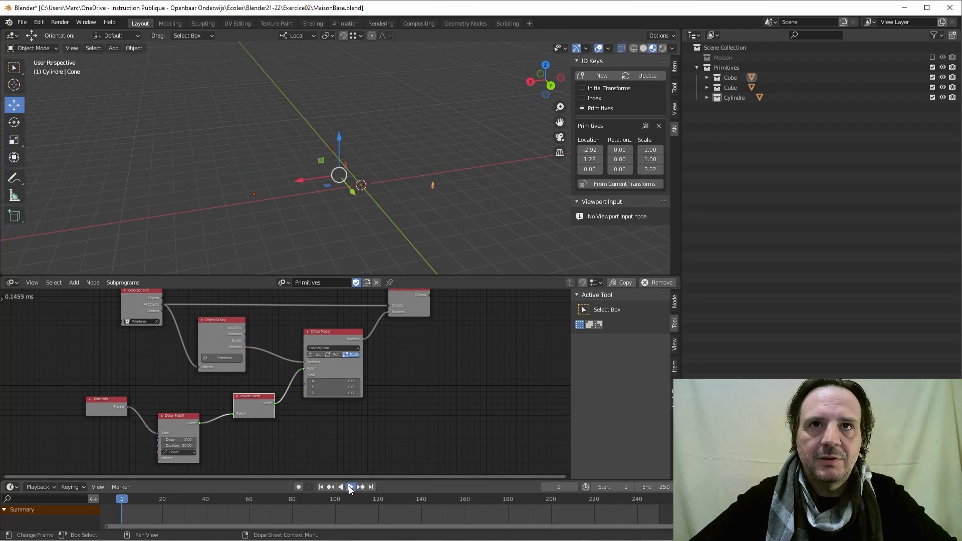
{"action": "left_click", "coordinate": [350, 487]}
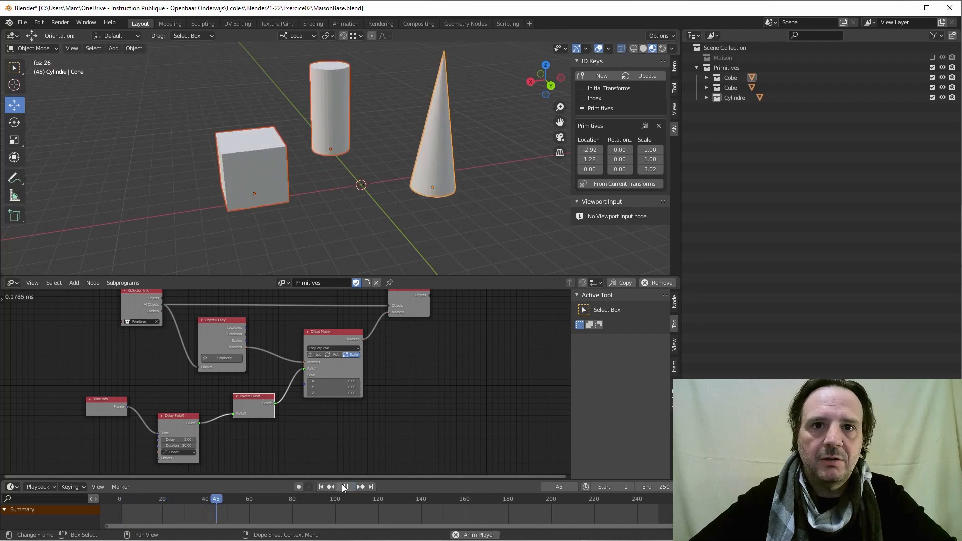
{"action": "left_click", "coordinate": [345, 486]}
- Set the Delay Falloff's Delay to 8 and preview the animation from frame 1
{"action": "scroll", "coordinate": [238, 452], "scroll_direction": "up", "scroll_amount": 3}
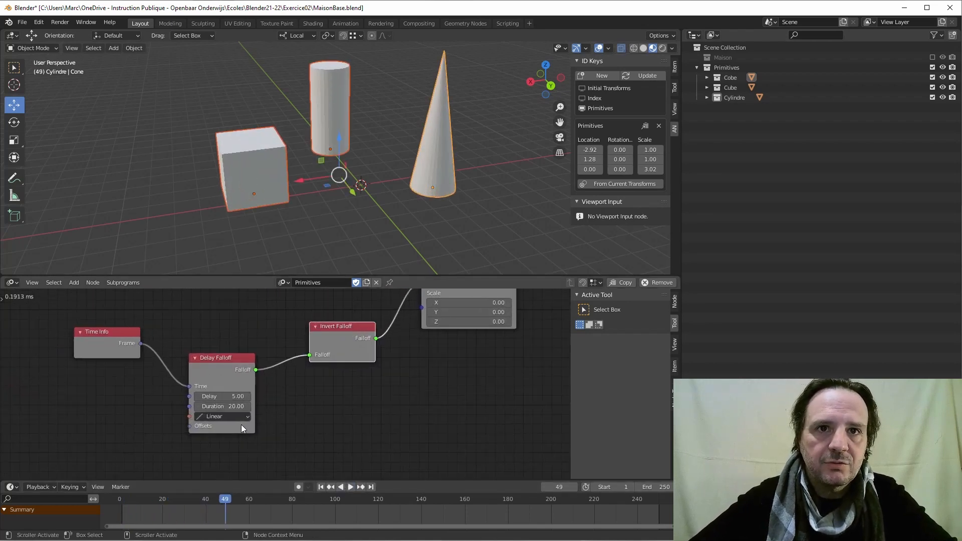
{"action": "scroll", "coordinate": [275, 408], "scroll_direction": "up", "scroll_amount": 1}
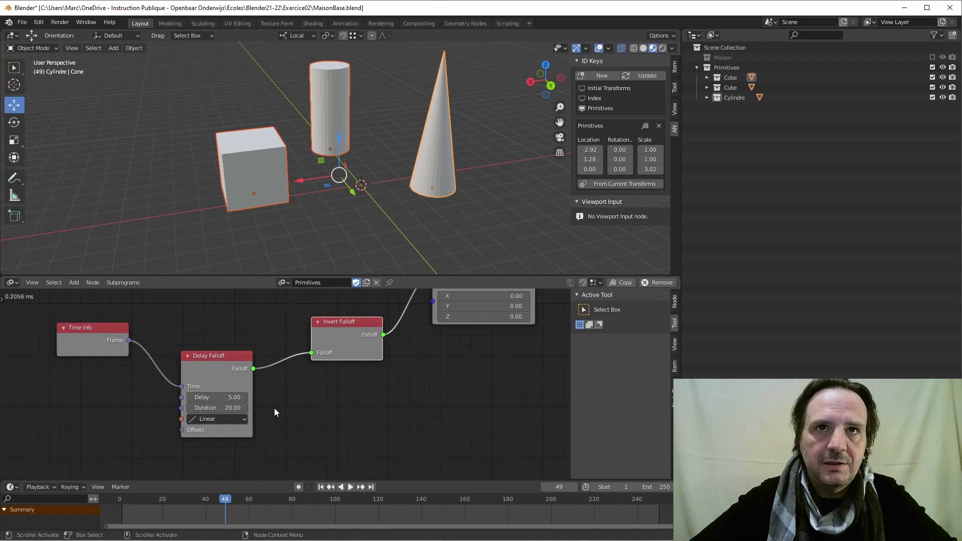
{"action": "left_click", "coordinate": [209, 398]}
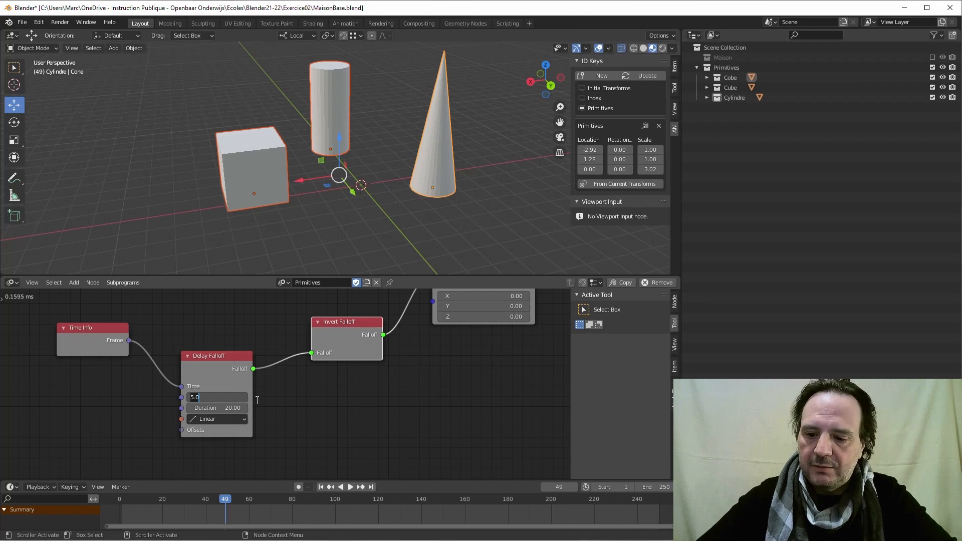
{"action": "type", "text": "8"}
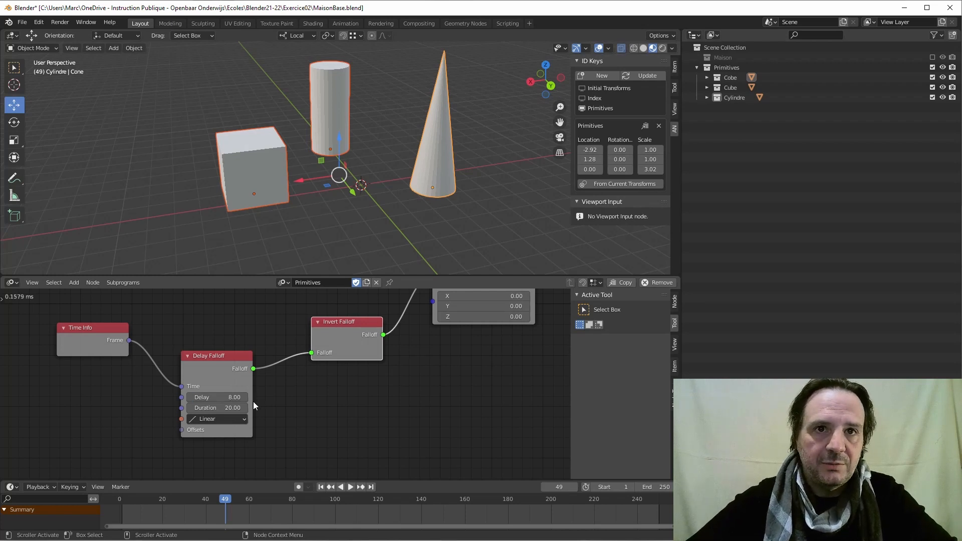
{"action": "key", "text": "Return"}
{"action": "left_click_drag", "start_coordinate": [221, 500], "coordinate": [122, 503]}
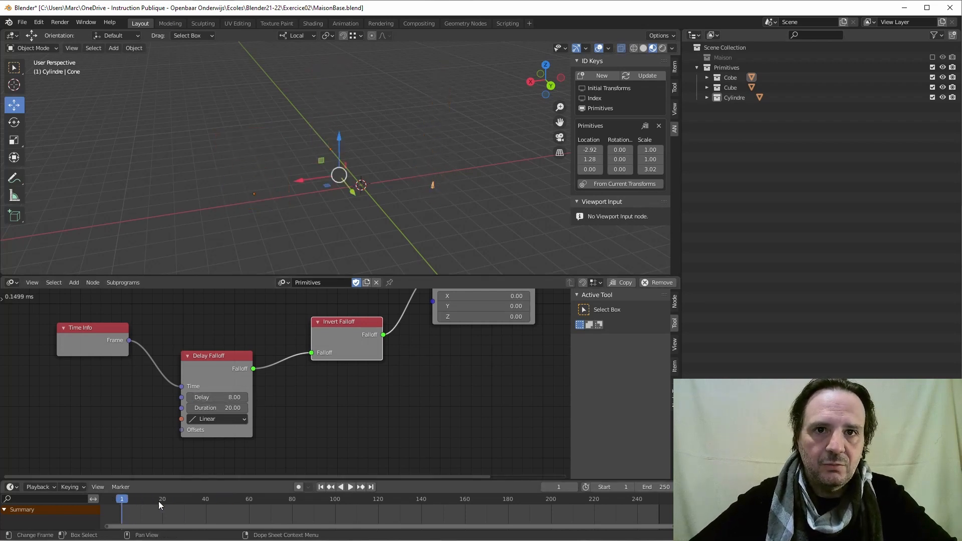
{"action": "left_click", "coordinate": [352, 485]}
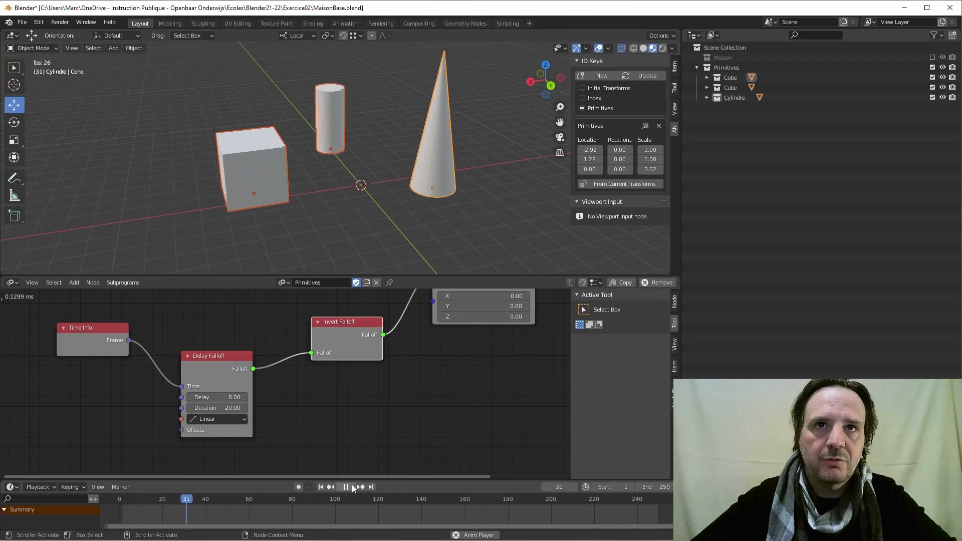
{"action": "left_click", "coordinate": [344, 487]}
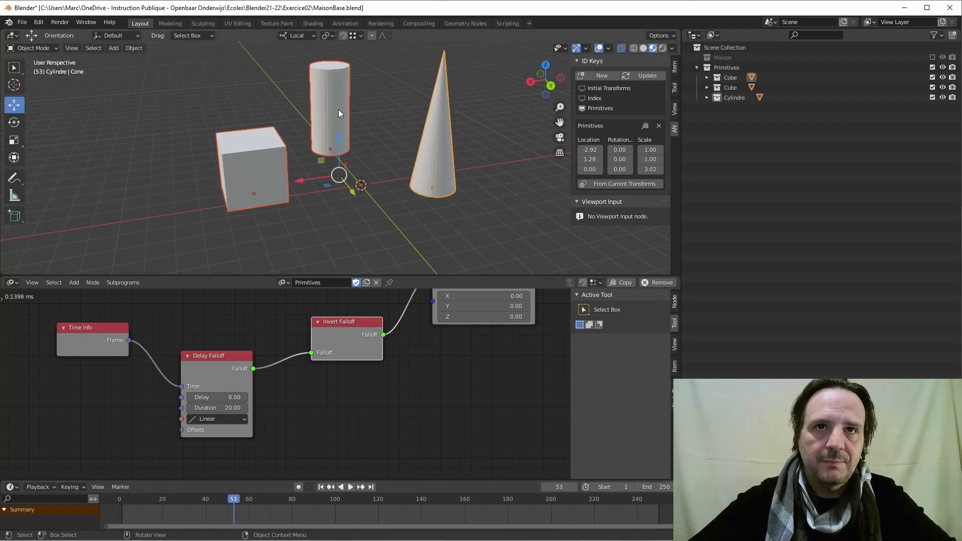
- Set the Delay Falloff's Duration to 12 and preview the animation from the first frame
{"action": "left_click", "coordinate": [198, 409]}
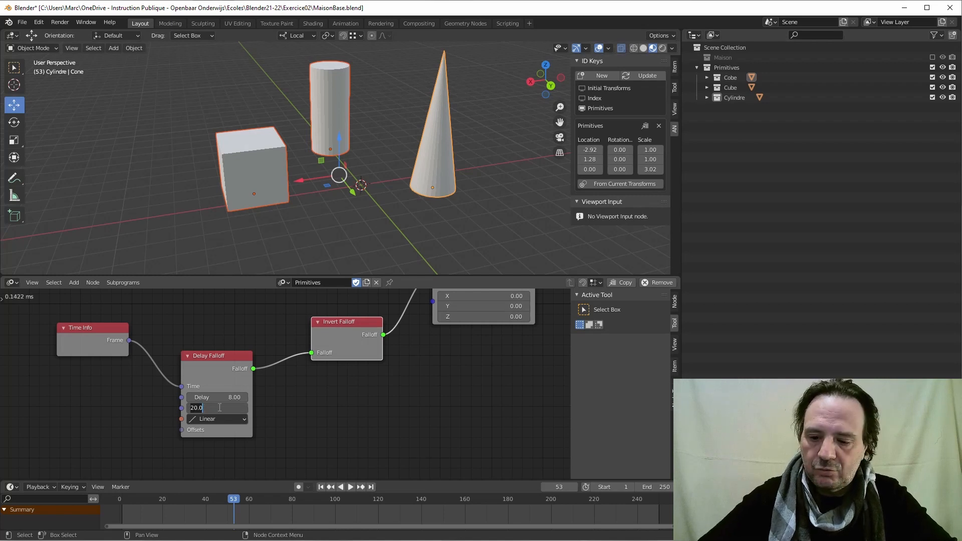
{"action": "type", "text": "12"}
{"action": "key", "text": "Return"}
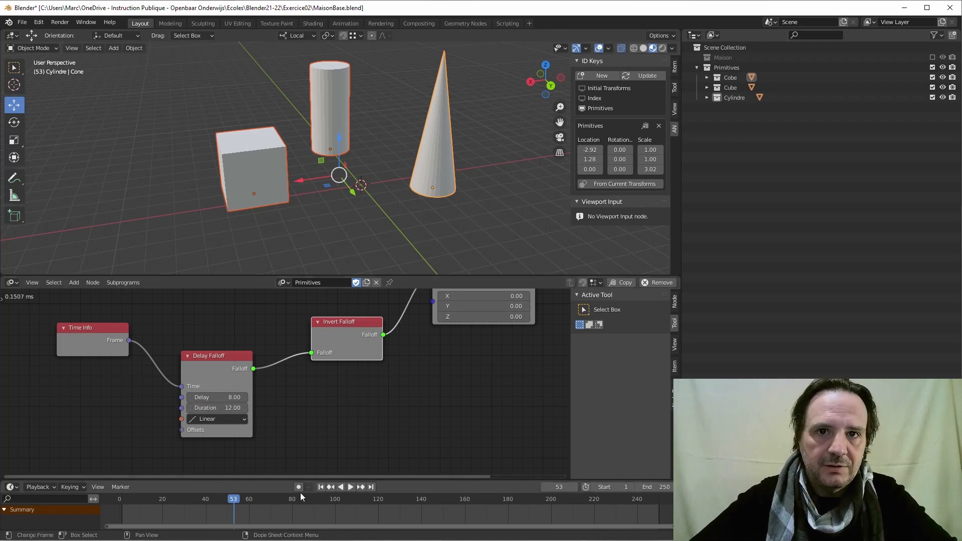
{"action": "left_click", "coordinate": [320, 487]}
{"action": "left_click", "coordinate": [348, 487]}
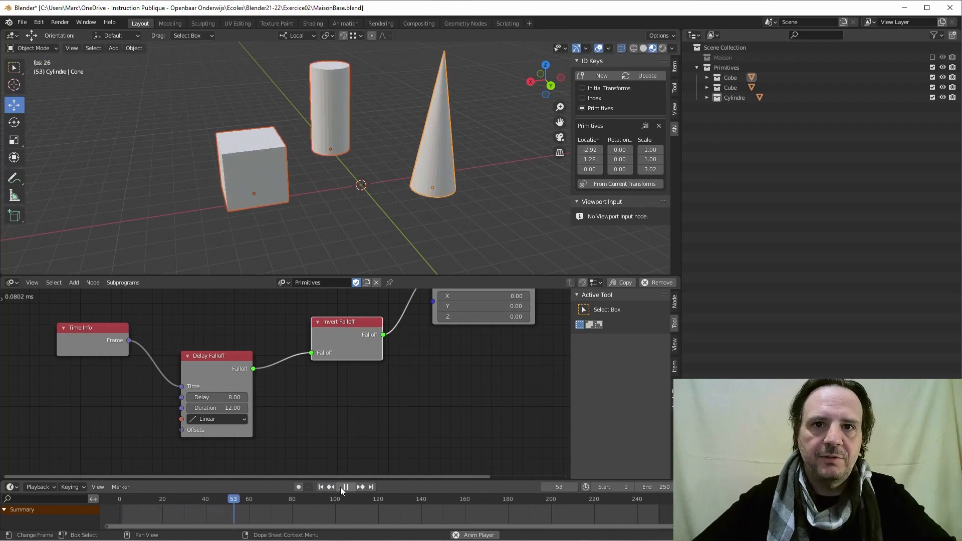
{"action": "left_click", "coordinate": [345, 487]}
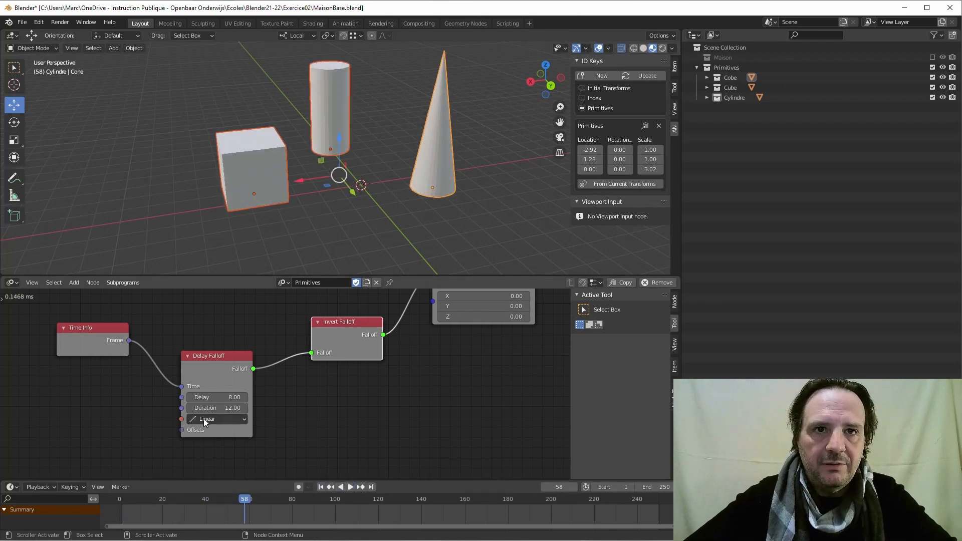
- Try the Bounce interpolation on the Delay Falloff node and preview the animation from the first frame
{"action": "left_click", "coordinate": [203, 419]}
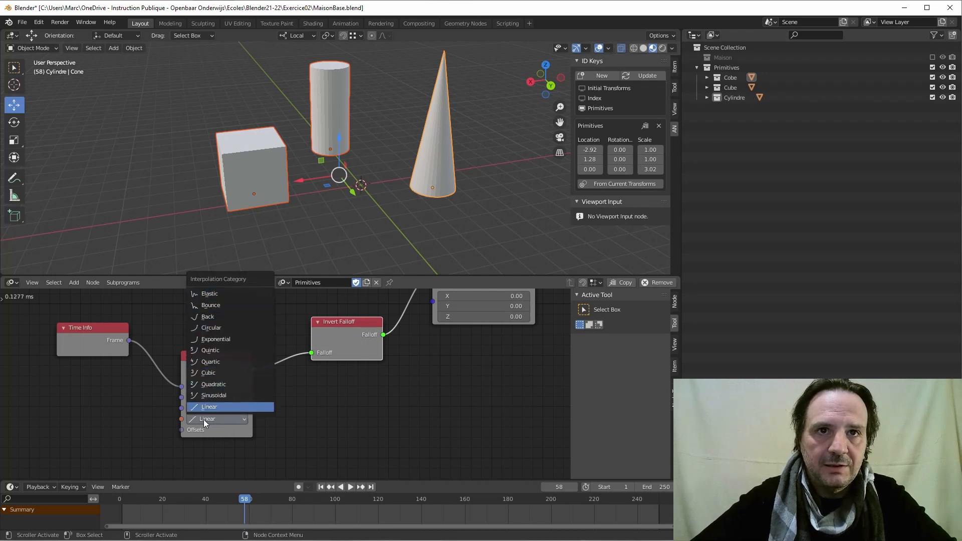
{"action": "left_click", "coordinate": [208, 305]}
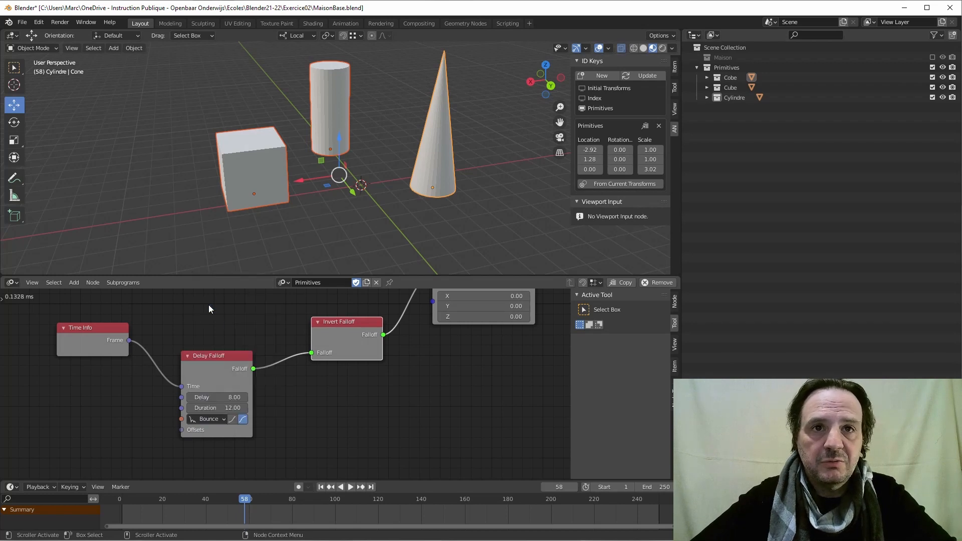
{"action": "left_click", "coordinate": [324, 489]}
{"action": "left_click", "coordinate": [350, 488]}
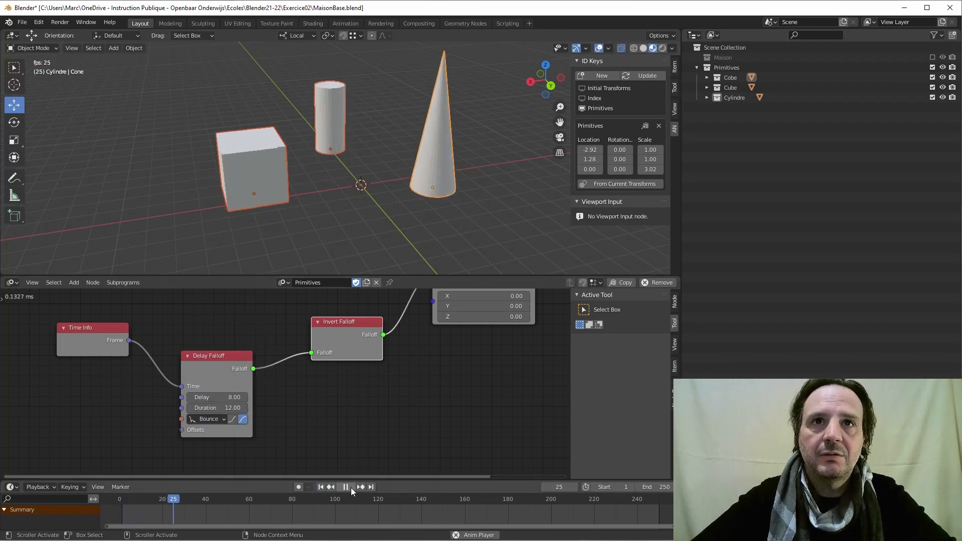
{"action": "left_click", "coordinate": [345, 487]}
- Set the Delay Falloff's interpolation to Back and return the timeline to frame 1
{"action": "left_click", "coordinate": [216, 419]}
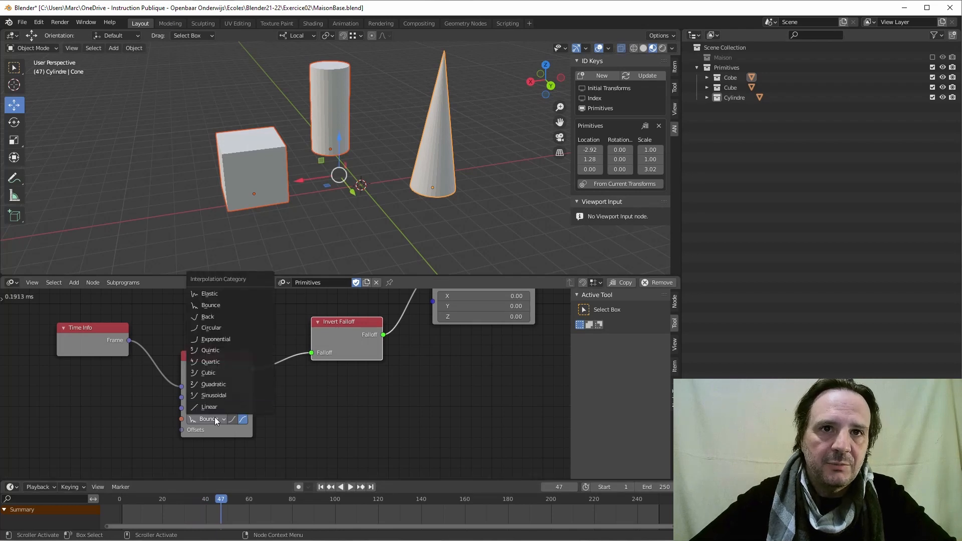
{"action": "left_click", "coordinate": [212, 317]}
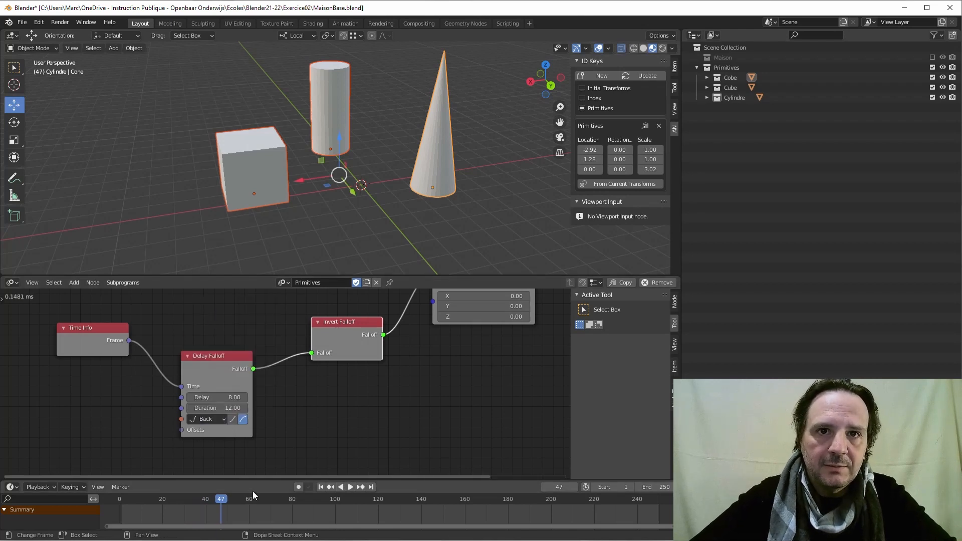
{"action": "left_click", "coordinate": [321, 488]}
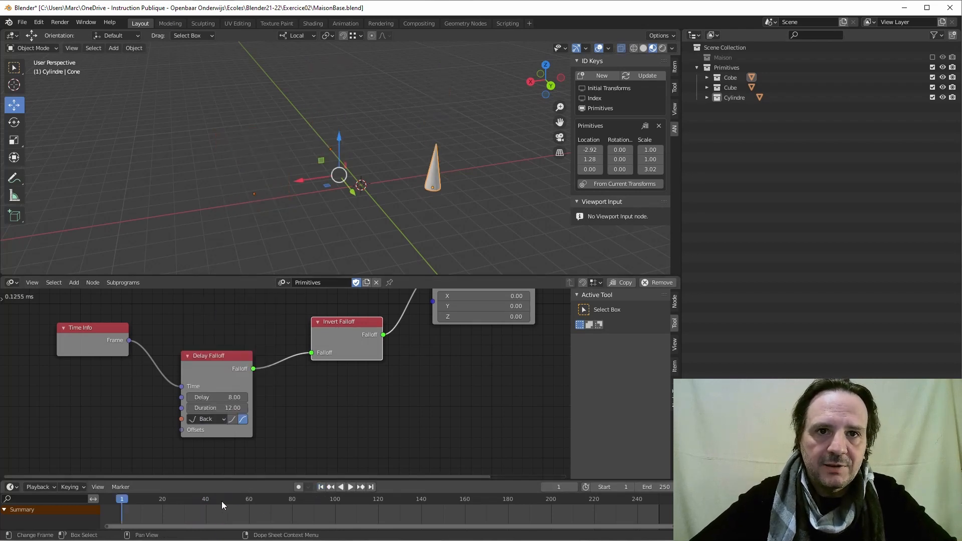
- Preview the primitives' scale animation twice with the Back interpolation, rewinding to frame 2 between the runs
{"action": "left_click", "coordinate": [351, 487]}
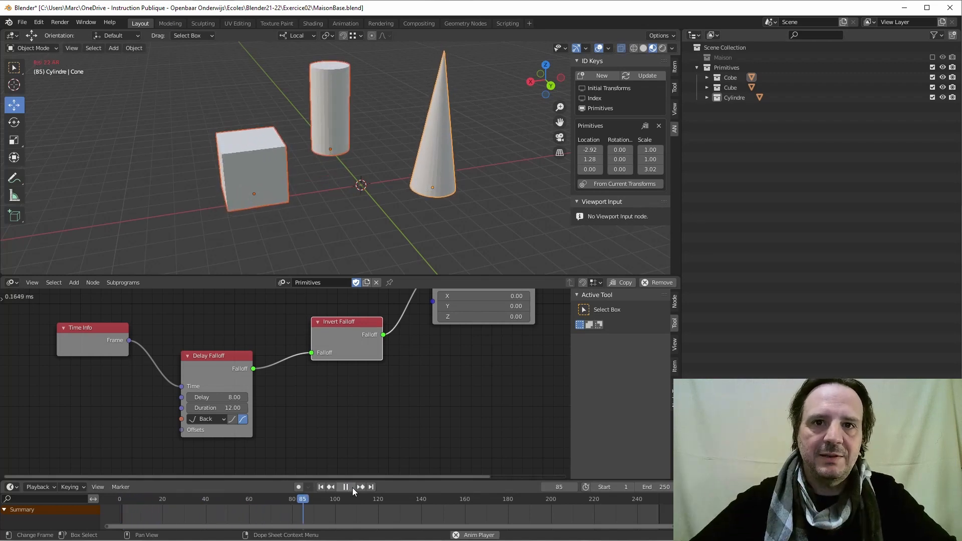
{"action": "left_click", "coordinate": [353, 487]}
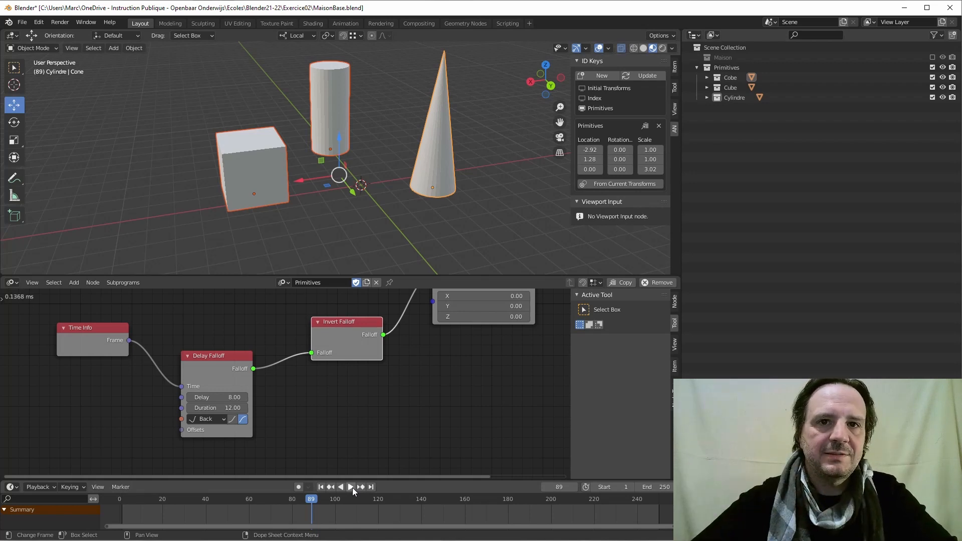
{"action": "mouse_move", "coordinate": [317, 501]}
{"action": "left_mouse_down"}
{"action": "mouse_move", "coordinate": [119, 492]}
{"action": "mouse_move", "coordinate": [128, 493]}
{"action": "left_mouse_up"}
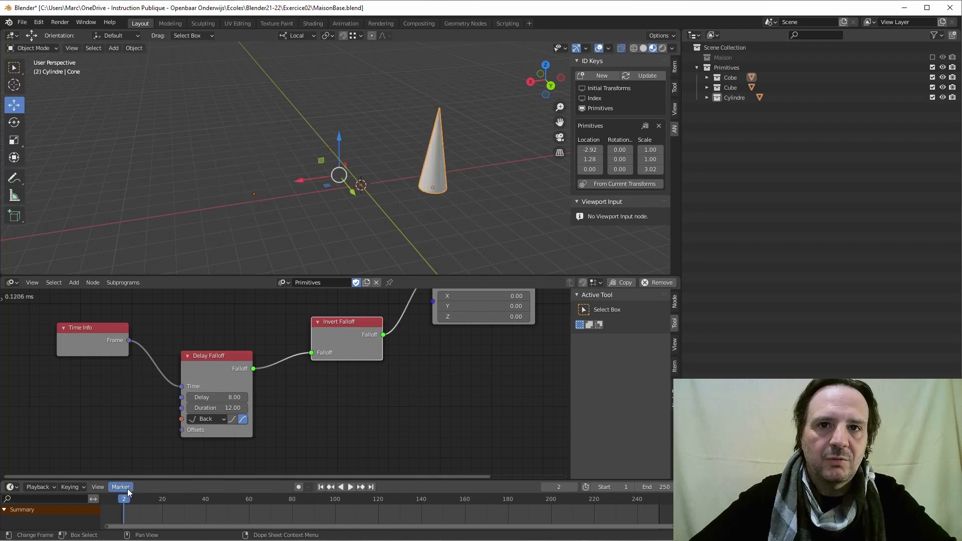
{"action": "left_click", "coordinate": [350, 488]}
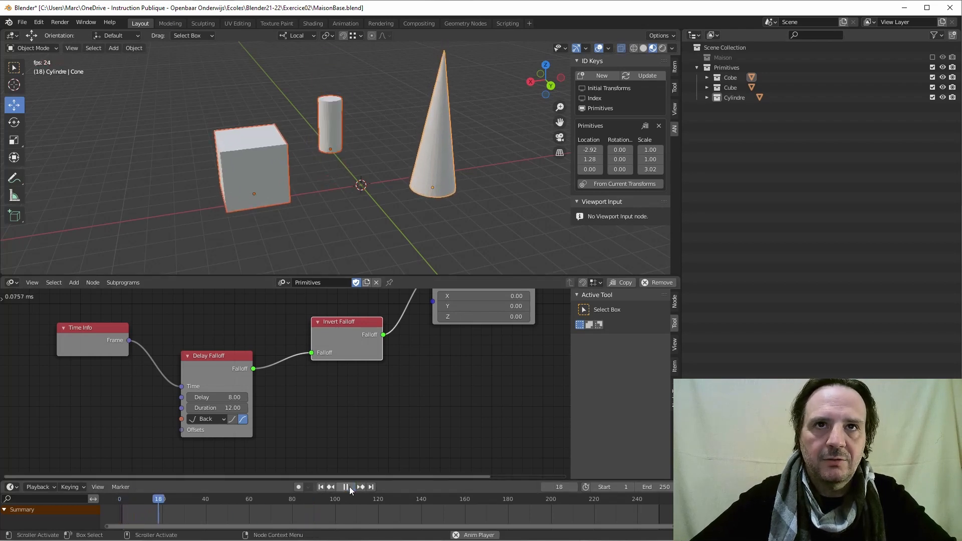
{"action": "left_click", "coordinate": [343, 487]}
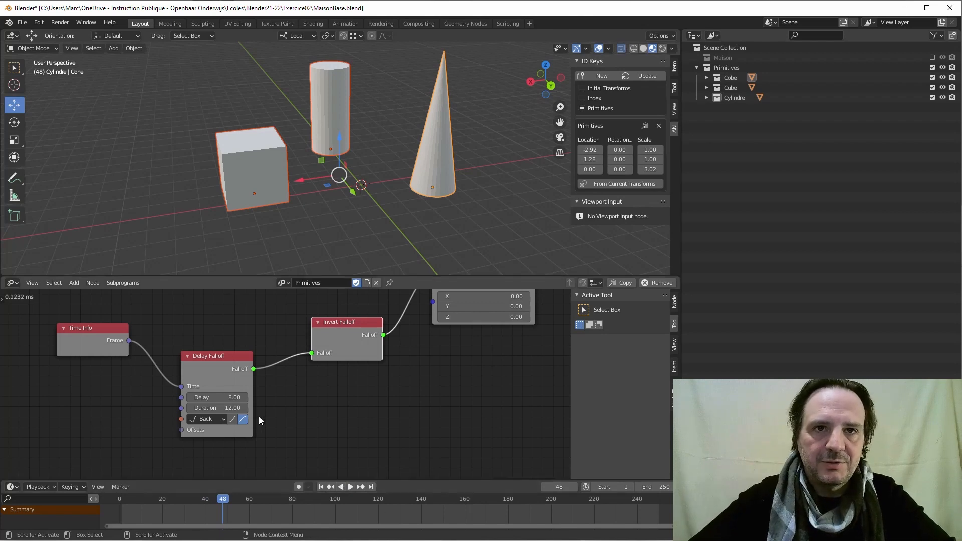
- Move the Time Info node further away from the Delay Falloff node and reselect Back as the falloff's interpolation
{"action": "scroll", "coordinate": [259, 416], "scroll_direction": "down", "scroll_amount": 1}
{"action": "middle_click_drag", "start_coordinate": [340, 451], "coordinate": [433, 458]}
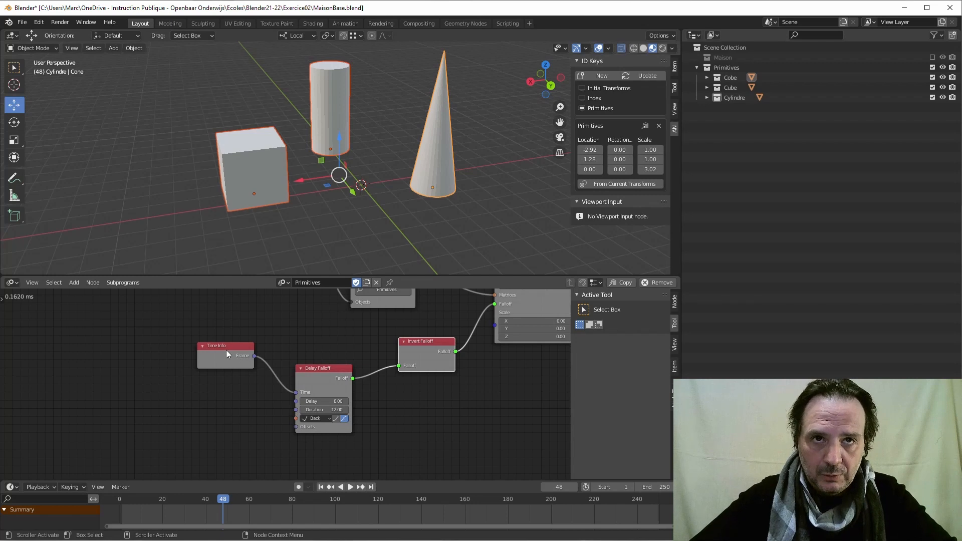
{"action": "left_click_drag", "start_coordinate": [227, 351], "coordinate": [190, 349]}
{"action": "left_click", "coordinate": [315, 422]}
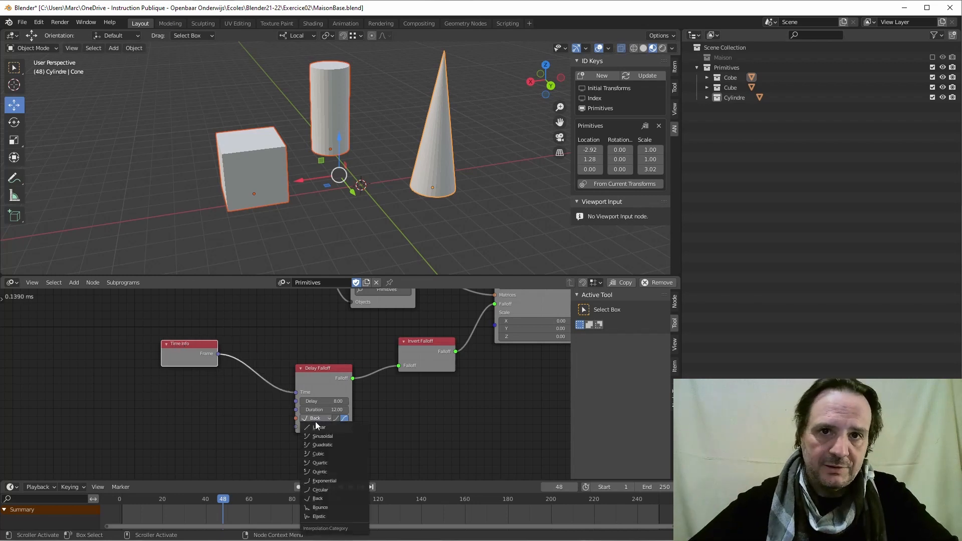
{"action": "left_click", "coordinate": [331, 498]}
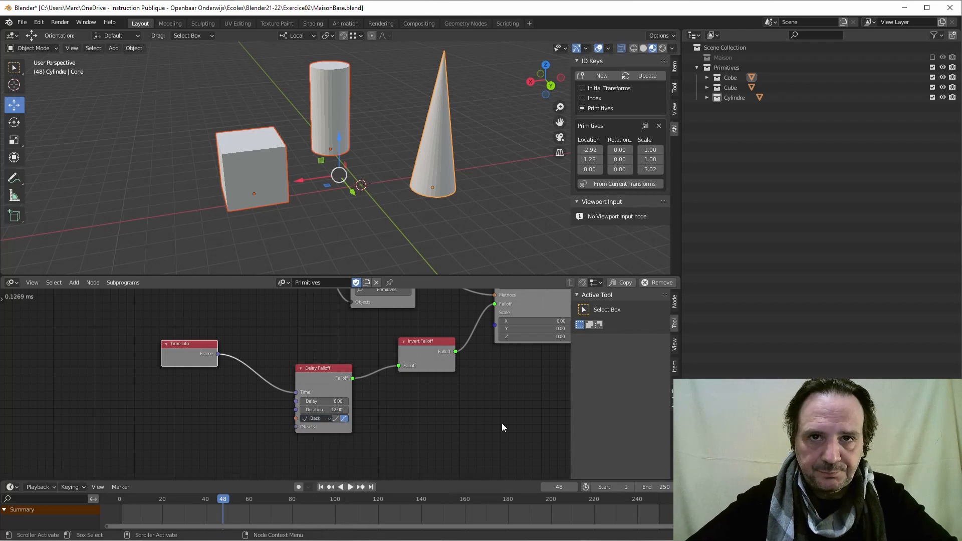
- Try the Back interpolation with both ease in and ease out enabled on the Delay Falloff, previewing from frame 1
{"action": "middle_click_drag", "start_coordinate": [502, 424], "coordinate": [355, 453]}
{"action": "middle_click_drag", "start_coordinate": [446, 425], "coordinate": [424, 417]}
{"action": "scroll", "coordinate": [219, 446], "scroll_direction": "up", "scroll_amount": 3}
{"action": "middle_click_drag", "start_coordinate": [268, 421], "coordinate": [434, 388]}
{"action": "scroll", "coordinate": [349, 420], "scroll_direction": "up", "scroll_amount": 3}
{"action": "middle_click_drag", "start_coordinate": [390, 438], "coordinate": [386, 409]}
{"action": "scroll", "coordinate": [370, 408], "scroll_direction": "up", "scroll_amount": 1}
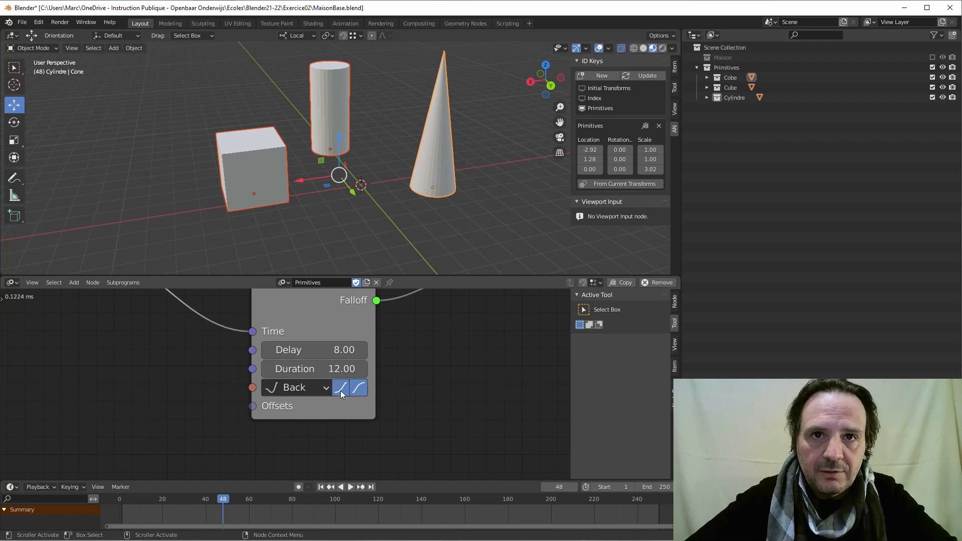
{"action": "left_click", "coordinate": [321, 487]}
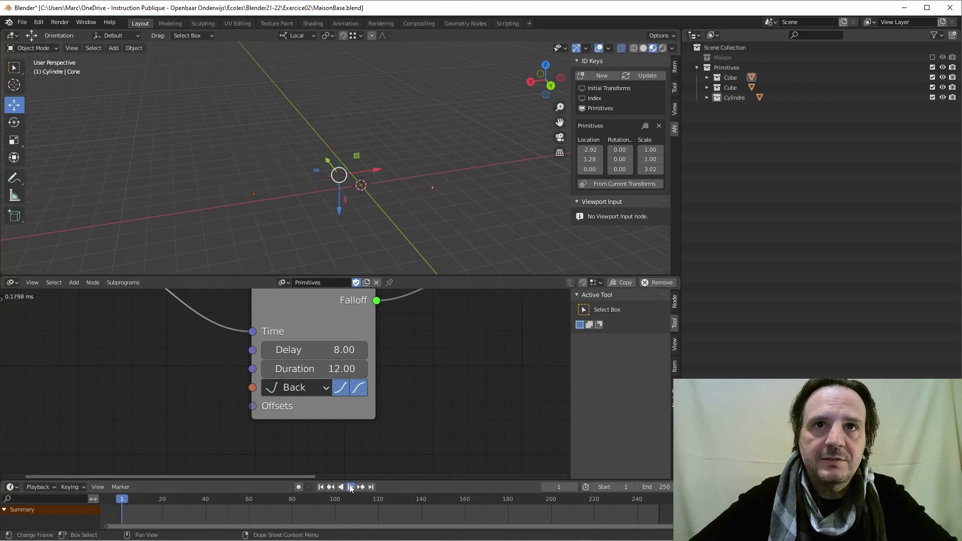
{"action": "left_click", "coordinate": [350, 487]}
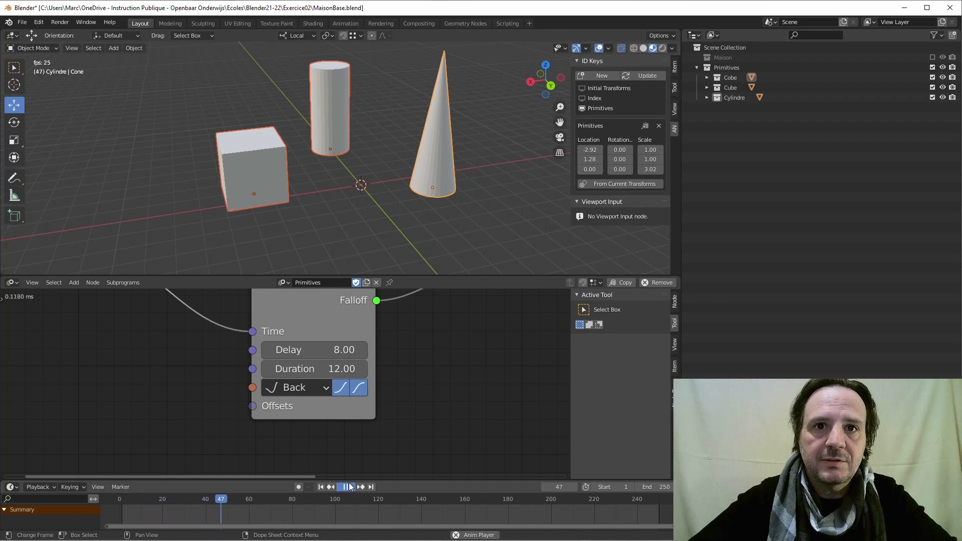
{"action": "left_click", "coordinate": [351, 488]}
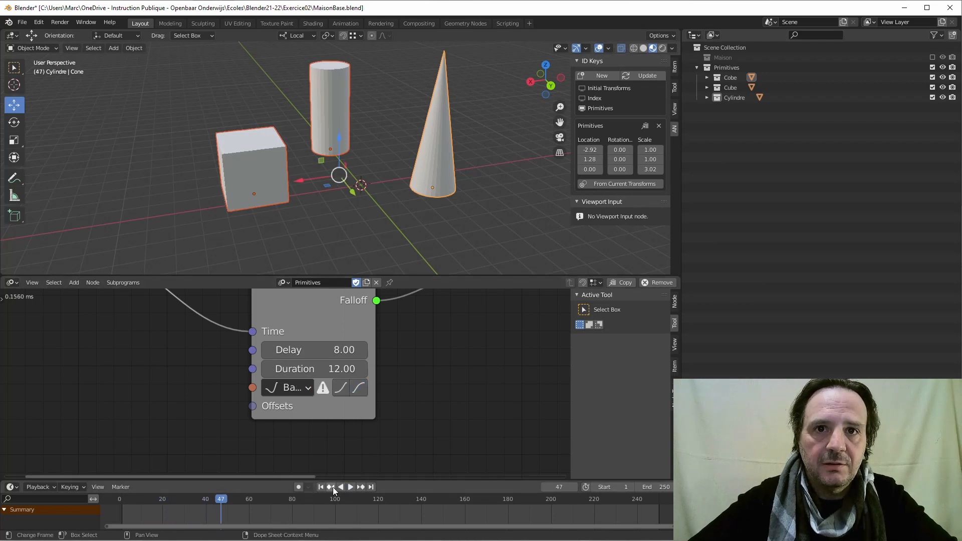
- Preview the animation from frame 1 with both ease in and ease out switched off on the Delay Falloff
{"action": "left_click", "coordinate": [321, 487]}
{"action": "left_click", "coordinate": [350, 487]}
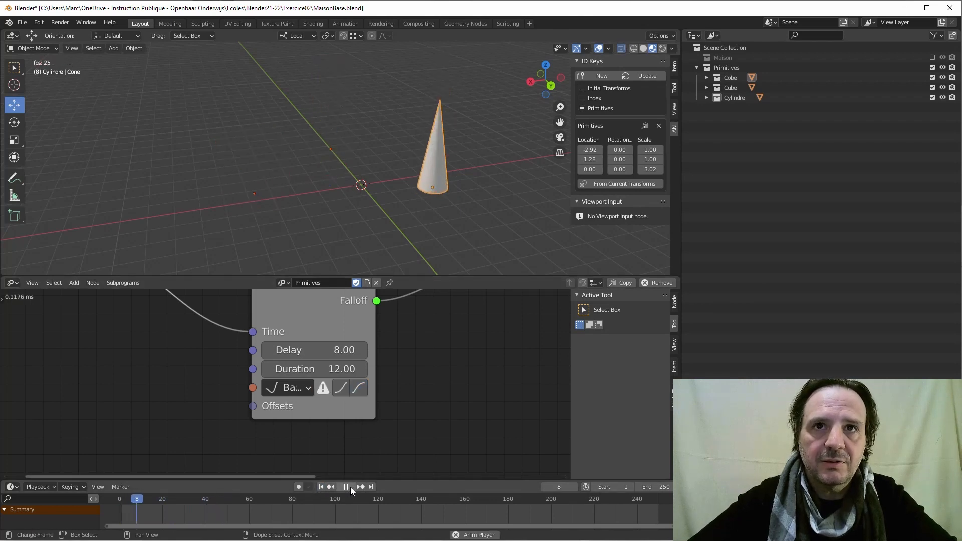
{"action": "left_click", "coordinate": [351, 487]}
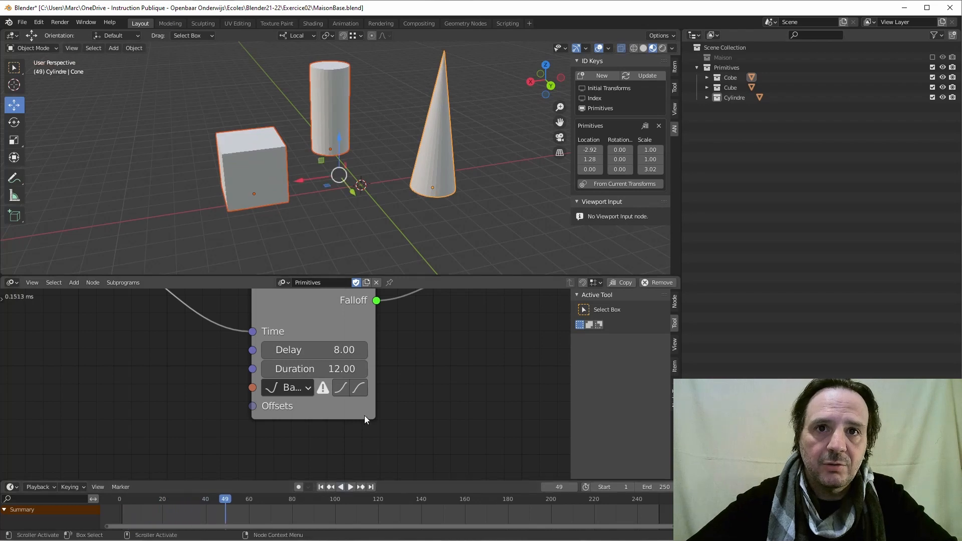
- Enable only ease out for the Delay Falloff's Back interpolation and preview the animation from frame 1
{"action": "left_click", "coordinate": [359, 389]}
{"action": "left_click", "coordinate": [321, 487]}
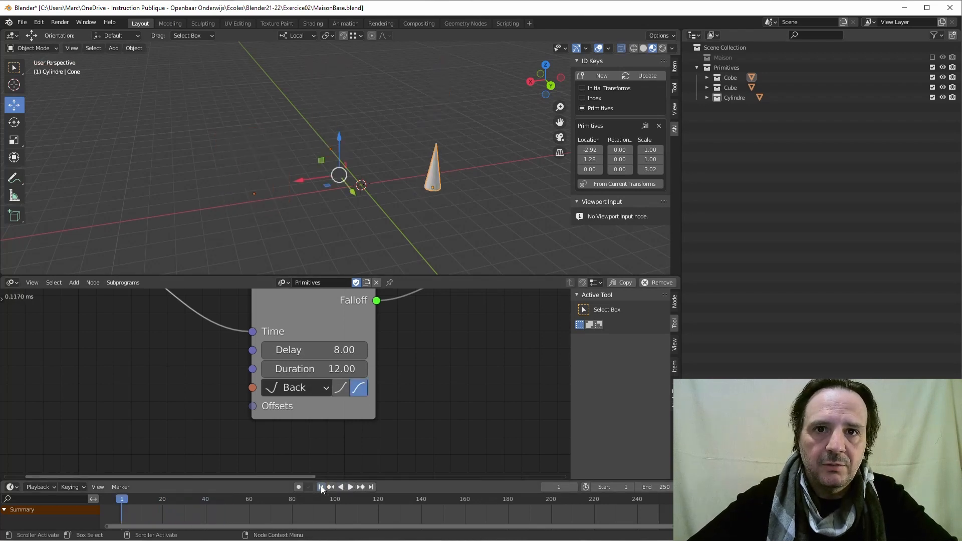
{"action": "left_click", "coordinate": [350, 487]}
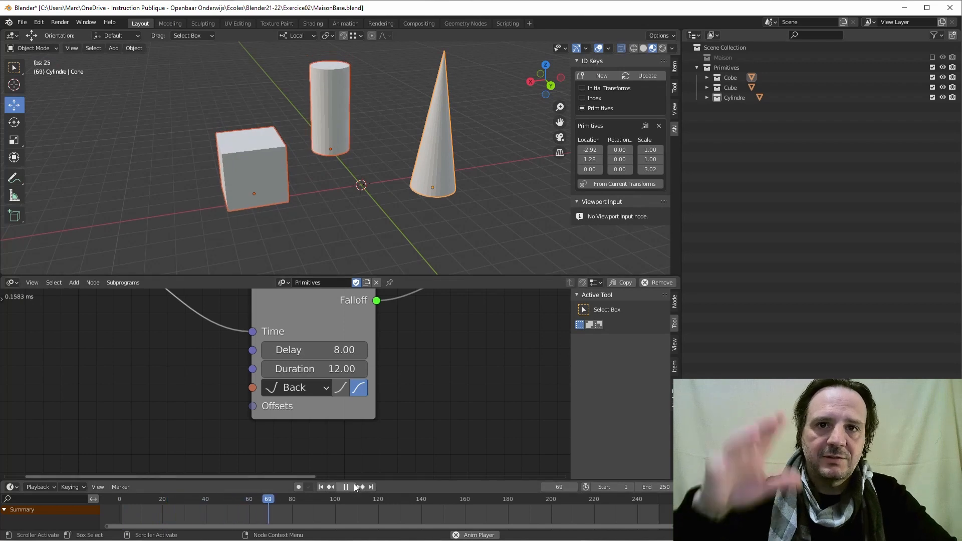
{"action": "left_click", "coordinate": [349, 487]}
- Scrub the timeline back to frame 24 to check the order in which the three primitives appear
{"action": "scroll", "coordinate": [433, 243], "scroll_direction": "down", "scroll_amount": 3}
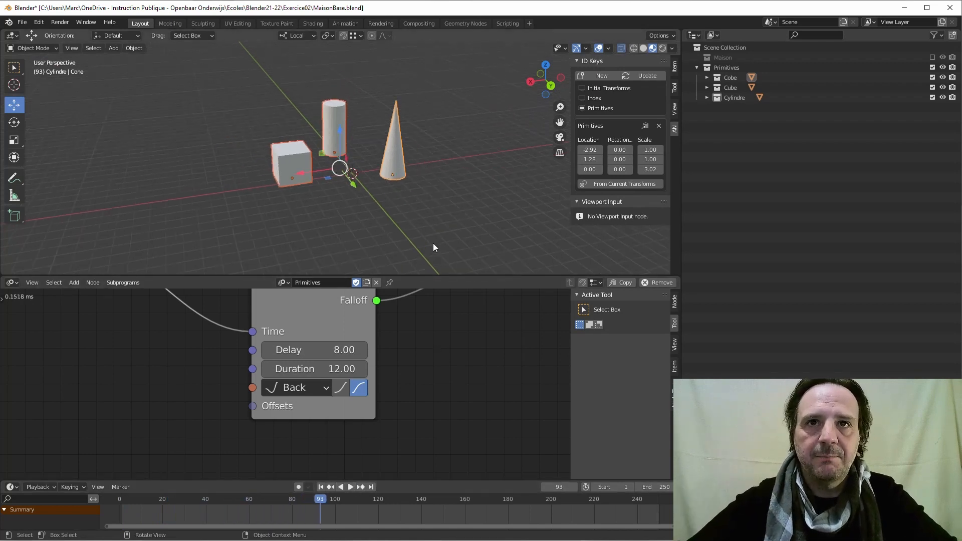
{"action": "scroll", "coordinate": [433, 243], "scroll_direction": "down", "scroll_amount": 2}
{"action": "middle_click_drag", "start_coordinate": [447, 225], "coordinate": [398, 213]}
{"action": "scroll", "coordinate": [345, 185], "scroll_direction": "down", "scroll_amount": 1}
{"action": "middle_click_drag", "start_coordinate": [425, 335], "coordinate": [396, 488]}
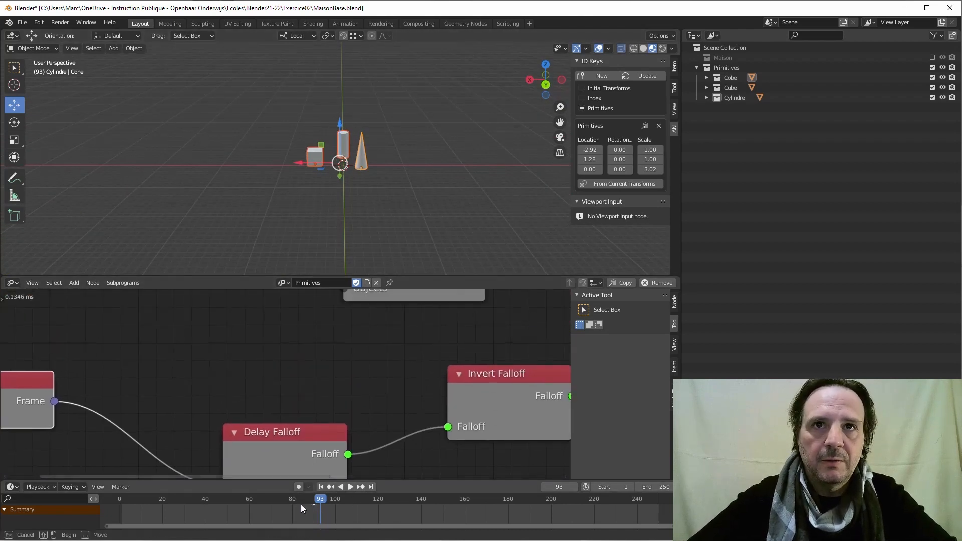
{"action": "left_click_drag", "start_coordinate": [301, 504], "coordinate": [173, 499]}
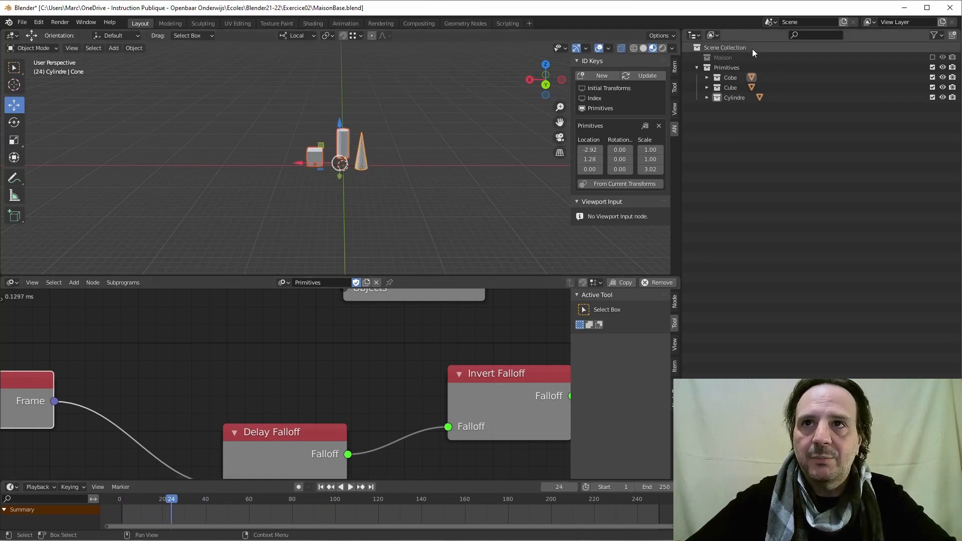
- Rename the Cobe collection inside Primitives as Cone
{"action": "left_click", "coordinate": [729, 78]}
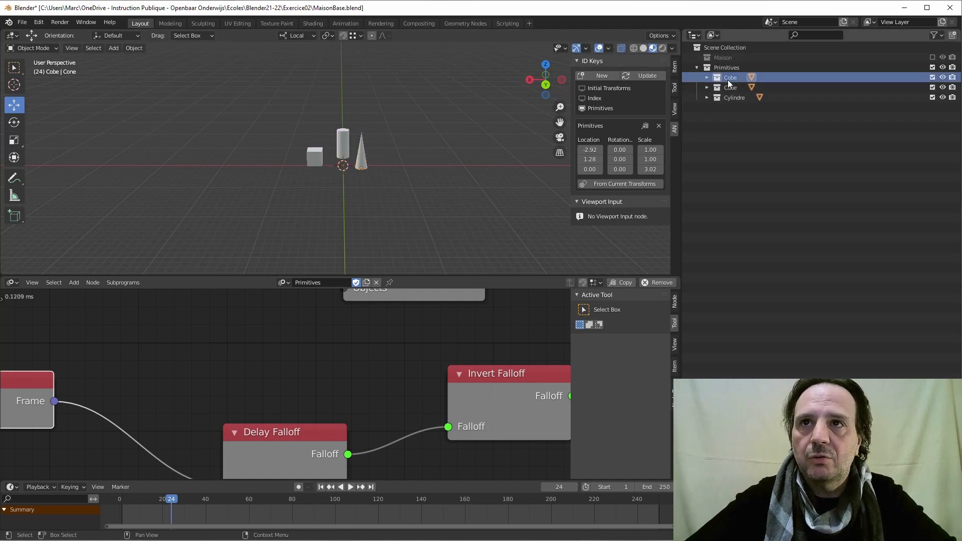
{"action": "double_click", "coordinate": [732, 78]}
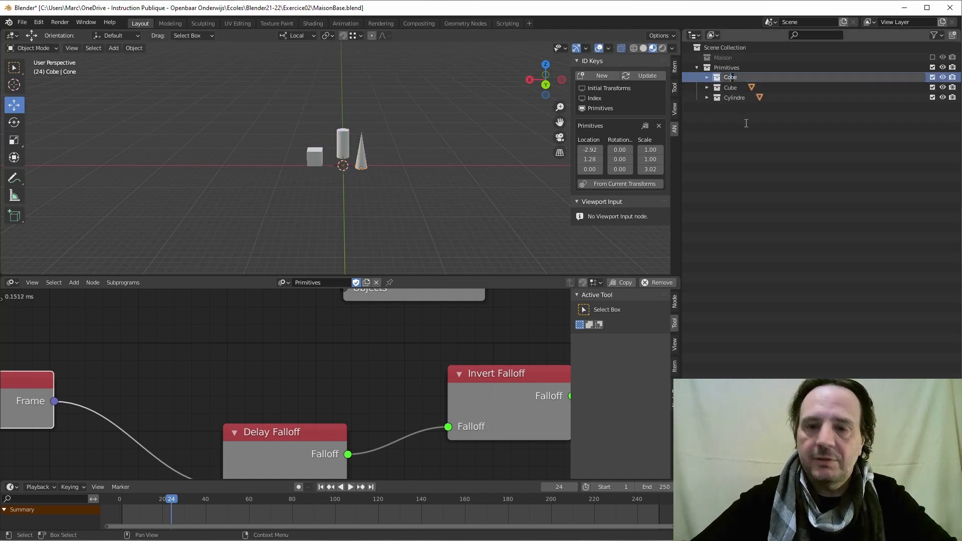
{"action": "key", "text": "Delete"}
{"action": "type", "text": "n"}
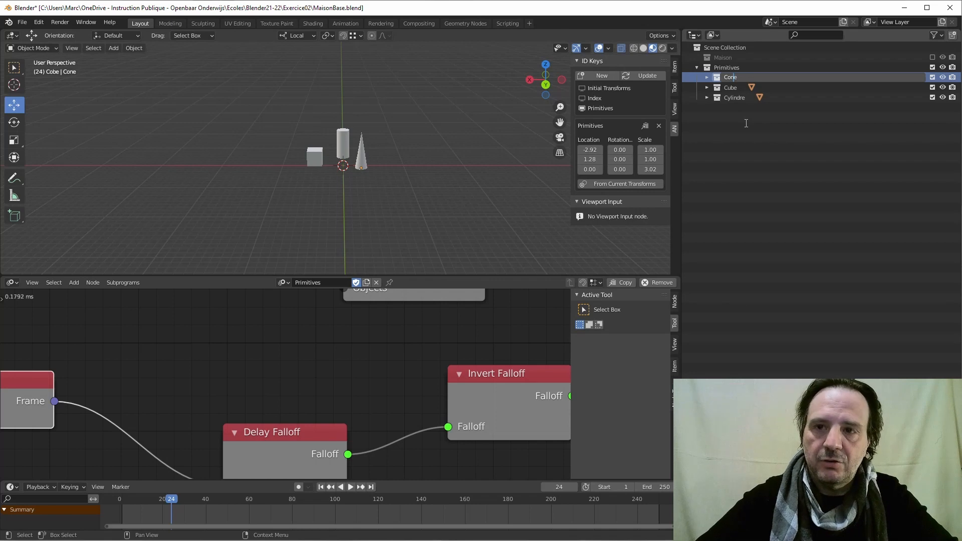
{"action": "key", "text": "Return"}
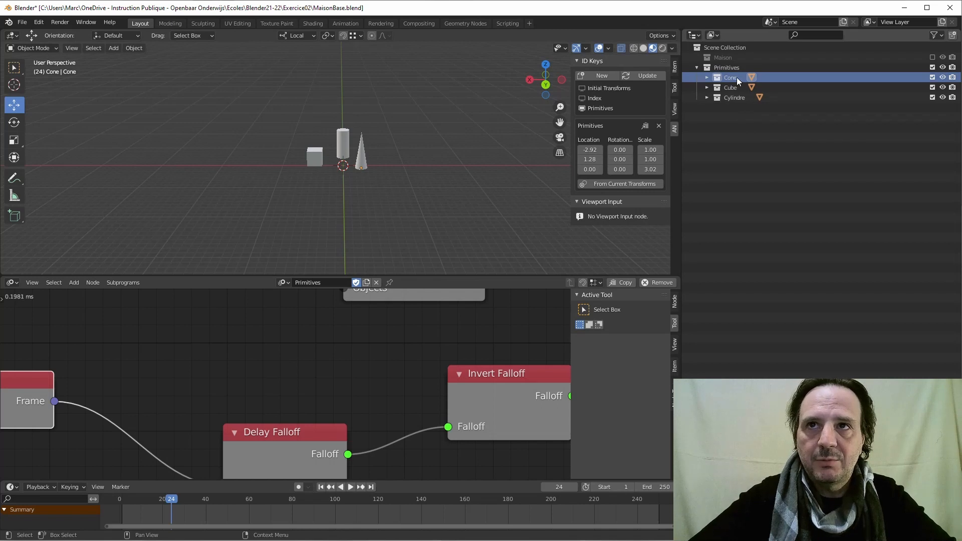
- Move the Cylindre collection before Cone in the Primitives collection and check the appearance order by scrubbing to frame 15
{"action": "left_click_drag", "start_coordinate": [724, 95], "coordinate": [744, 71]}
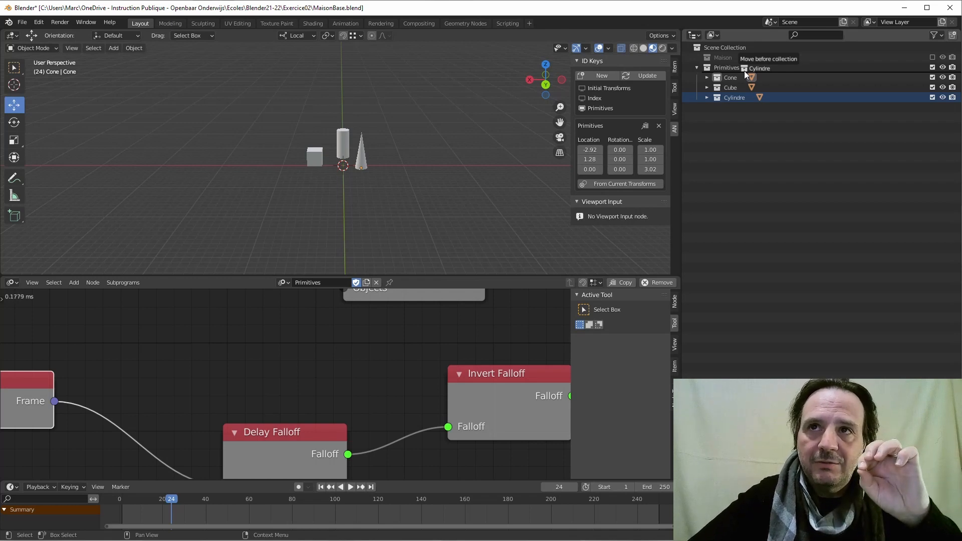
{"action": "left_click_drag", "start_coordinate": [744, 71], "coordinate": [744, 71]}
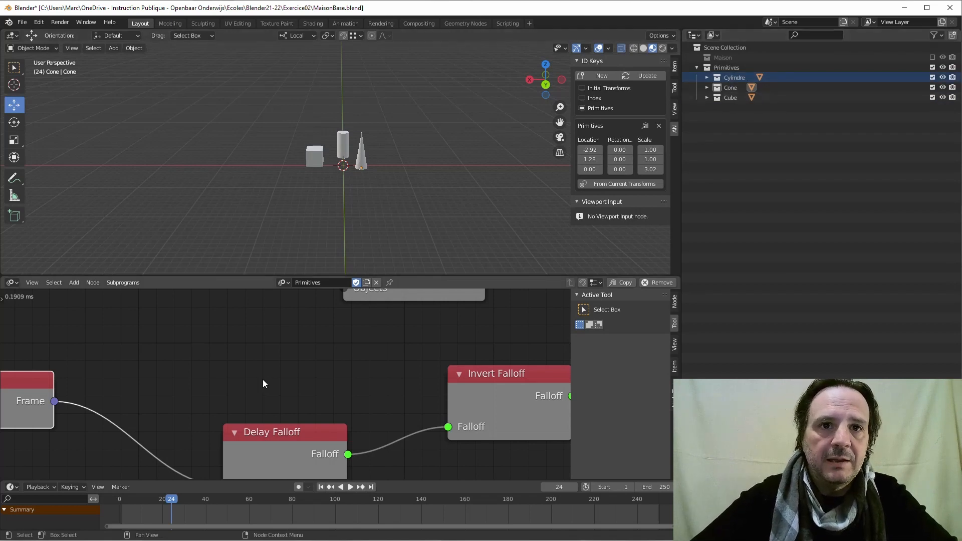
{"action": "mouse_move", "coordinate": [162, 500]}
{"action": "left_mouse_down"}
{"action": "mouse_move", "coordinate": [119, 501]}
{"action": "mouse_move", "coordinate": [202, 505]}
{"action": "mouse_move", "coordinate": [111, 511]}
{"action": "mouse_move", "coordinate": [151, 502]}
{"action": "left_mouse_up"}
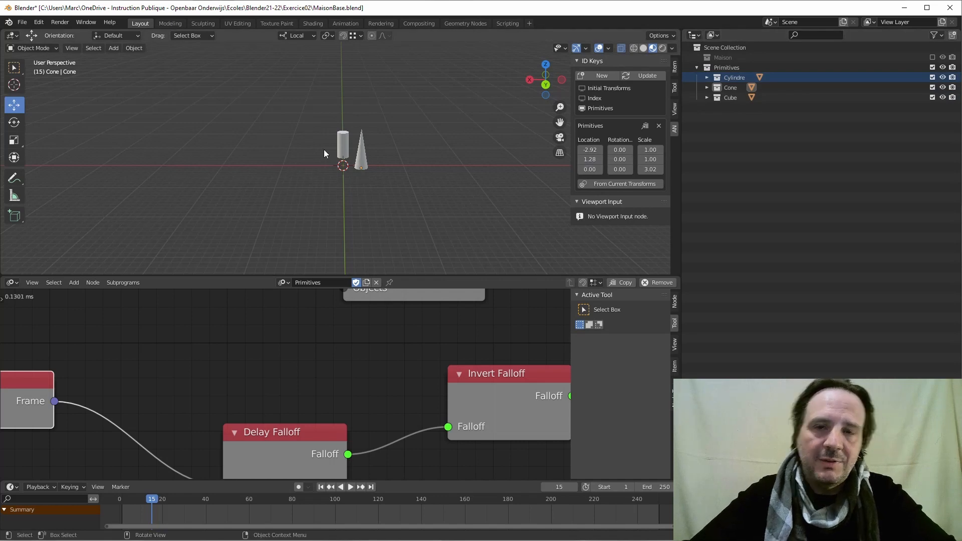
- Reposition the Collection Info node at the start of the node tree, above the Object ID Key node
{"action": "scroll", "coordinate": [338, 373], "scroll_direction": "down", "scroll_amount": 7}
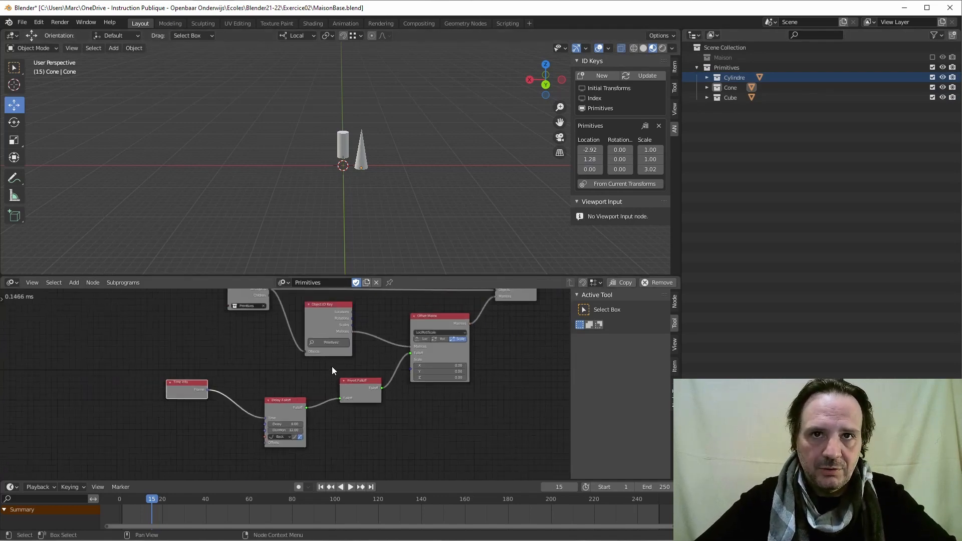
{"action": "scroll", "coordinate": [332, 367], "scroll_direction": "down", "scroll_amount": 3}
{"action": "middle_click_drag", "start_coordinate": [344, 360], "coordinate": [230, 383]}
{"action": "scroll", "coordinate": [227, 387], "scroll_direction": "up", "scroll_amount": 3}
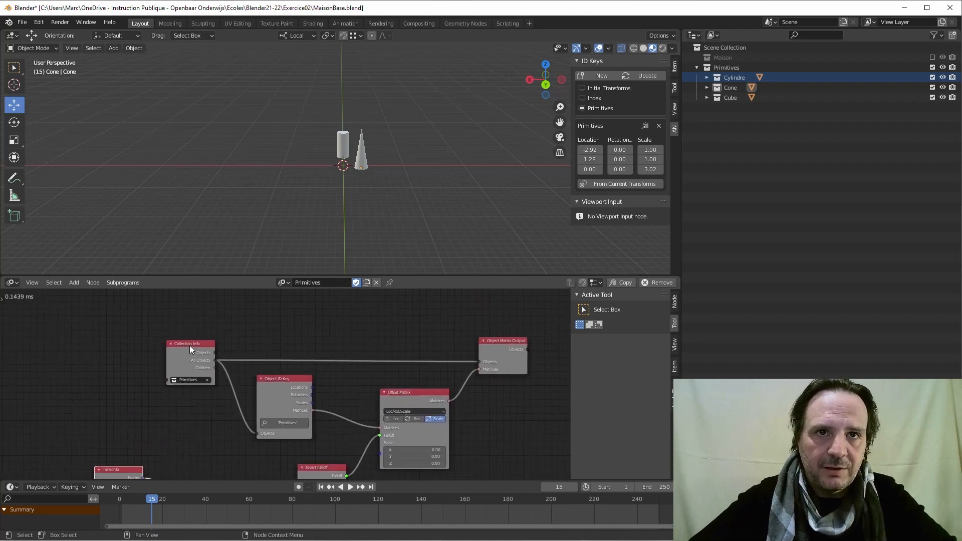
{"action": "left_click_drag", "start_coordinate": [189, 345], "coordinate": [157, 333]}
{"action": "middle_click_drag", "start_coordinate": [354, 430], "coordinate": [382, 437]}
{"action": "mouse_move", "coordinate": [197, 347]}
{"action": "left_mouse_down"}
{"action": "mouse_move", "coordinate": [224, 346]}
{"action": "mouse_move", "coordinate": [203, 352]}
{"action": "left_mouse_up"}
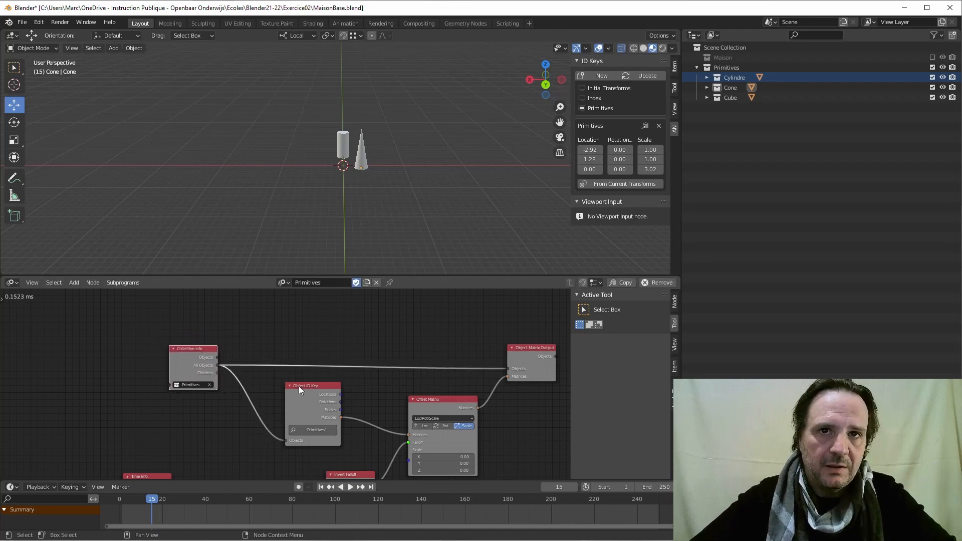
- Space out the Object ID Key, Object Matrix Output and Offset Matrix nodes in the tree
{"action": "left_click_drag", "start_coordinate": [316, 385], "coordinate": [287, 387]}
{"action": "middle_click_drag", "start_coordinate": [271, 376], "coordinate": [156, 350]}
{"action": "left_click_drag", "start_coordinate": [162, 363], "coordinate": [157, 358]}
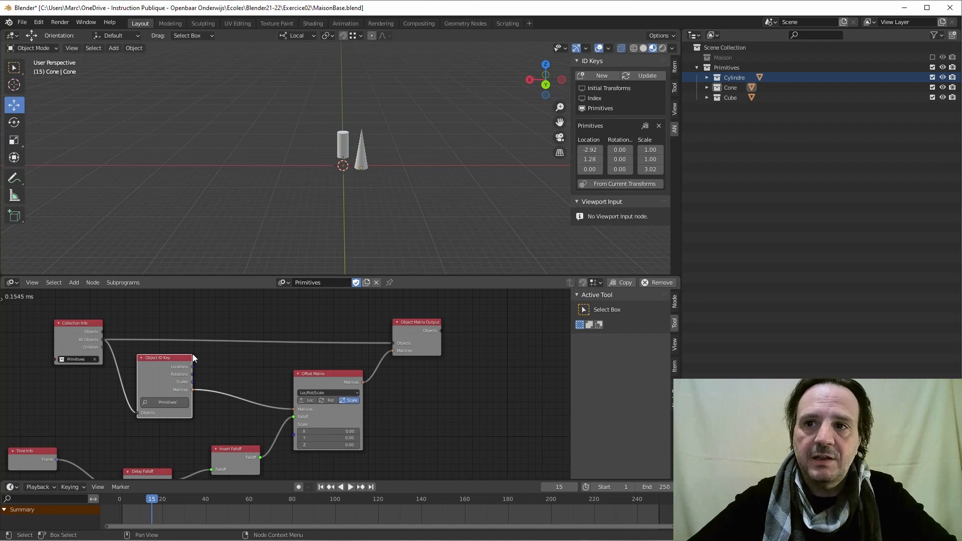
{"action": "left_click_drag", "start_coordinate": [413, 328], "coordinate": [431, 326]}
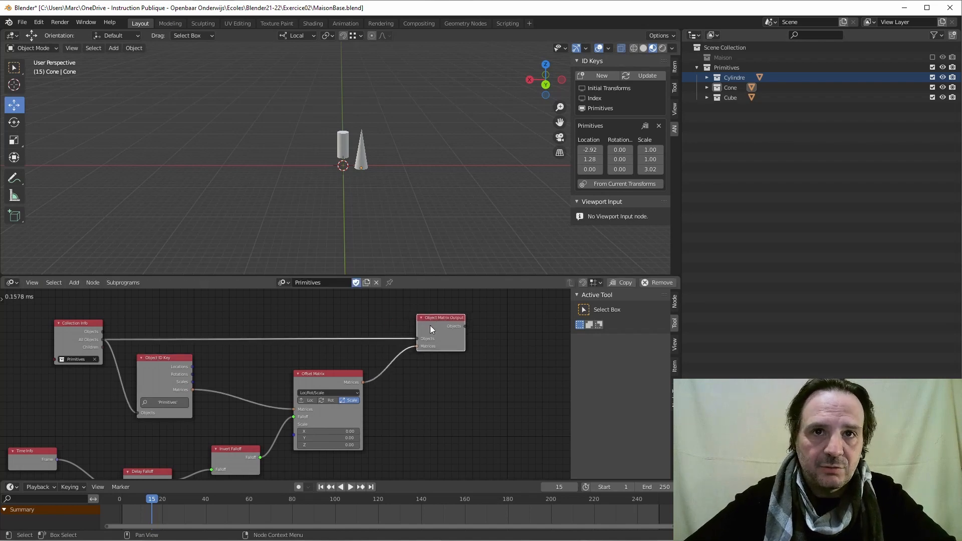
{"action": "left_click_drag", "start_coordinate": [328, 377], "coordinate": [333, 369]}
- Tidy the falloff chain by adjusting the Offset Matrix node and bringing Delay Falloff and Time Info closer to Invert Falloff
{"action": "middle_click_drag", "start_coordinate": [279, 442], "coordinate": [300, 398]}
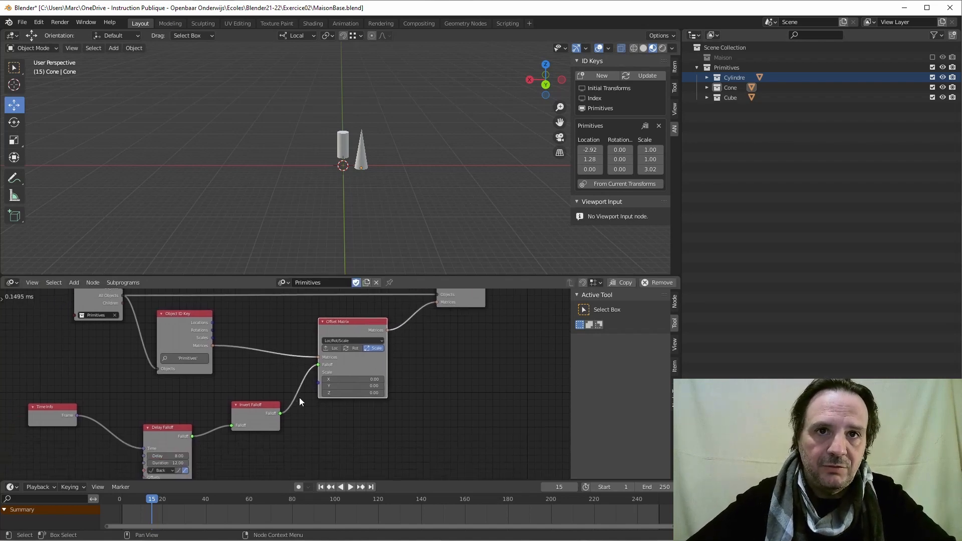
{"action": "left_click_drag", "start_coordinate": [353, 337], "coordinate": [350, 342]}
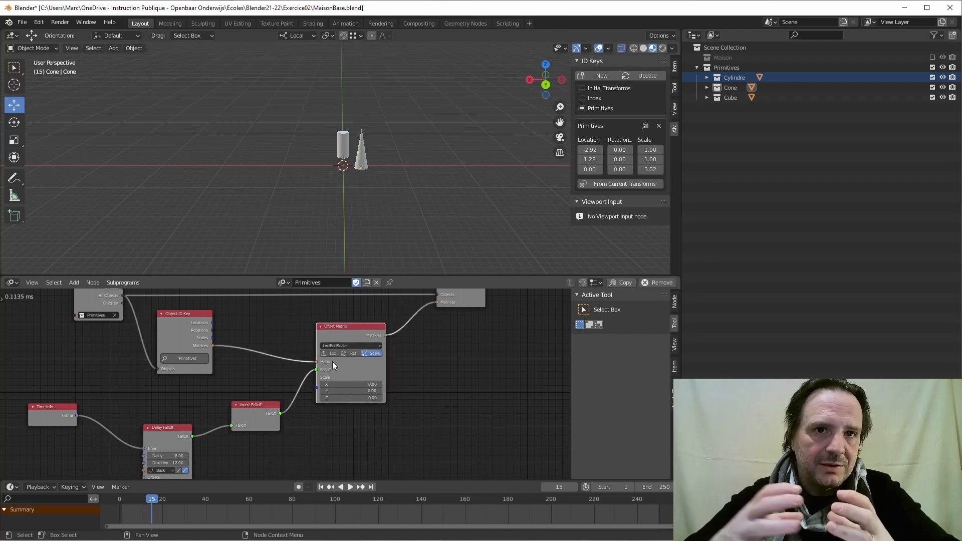
{"action": "left_click_drag", "start_coordinate": [158, 427], "coordinate": [159, 410]}
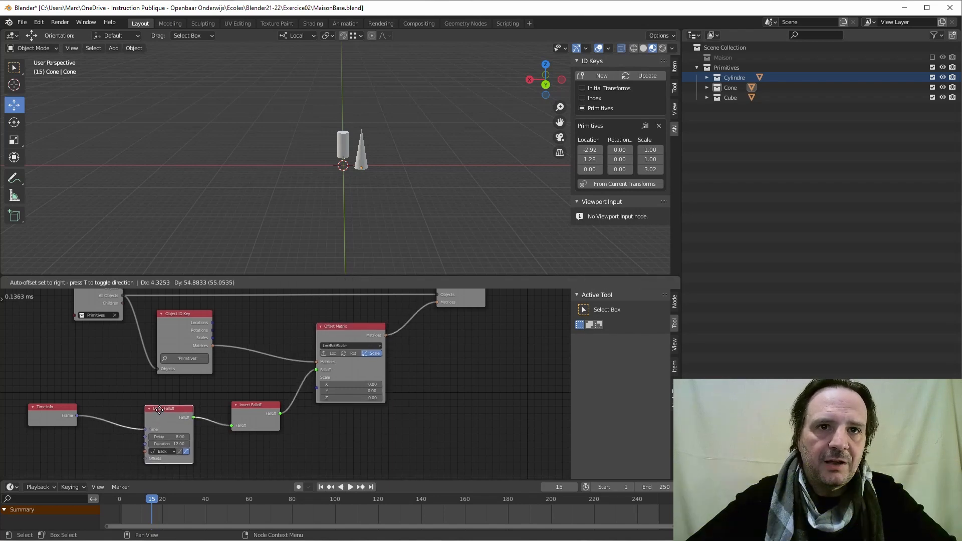
{"action": "left_click_drag", "start_coordinate": [48, 407], "coordinate": [68, 414]}
- Play and scrub the animation to check the new appearance order, stopping at frame 4 with the whole node tree shown
{"action": "key", "text": "space"}
{"action": "left_click", "coordinate": [213, 503]}
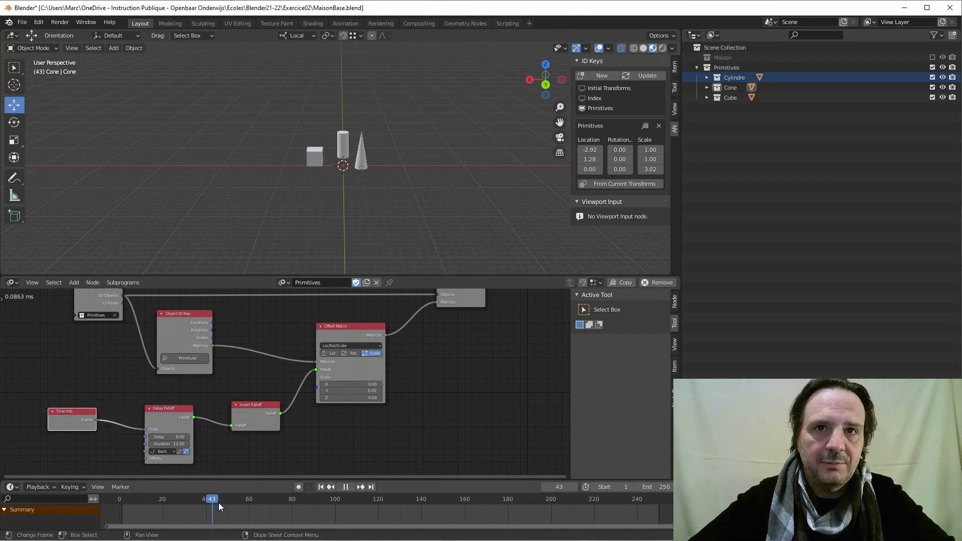
{"action": "left_click_drag", "start_coordinate": [218, 503], "coordinate": [179, 499]}
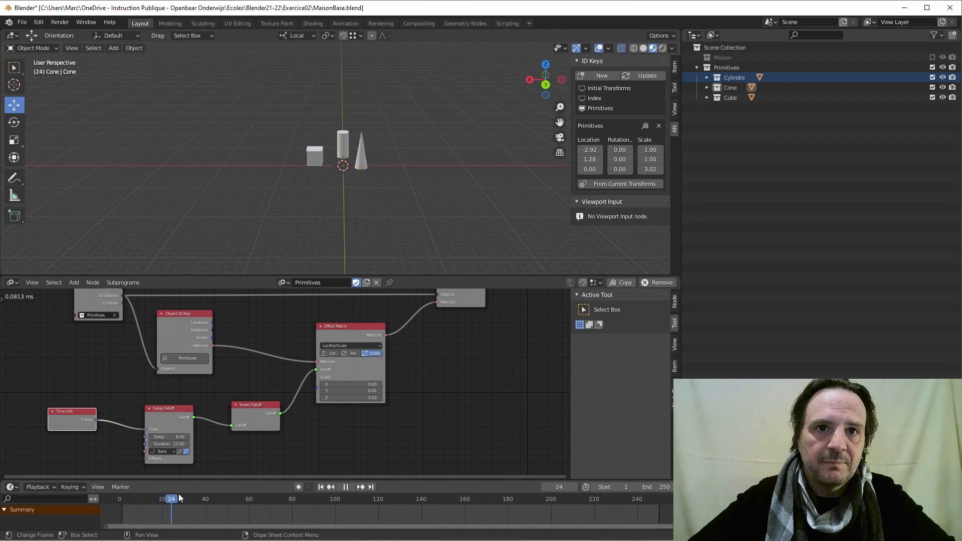
{"action": "key", "text": "space"}
{"action": "left_click", "coordinate": [128, 499]}
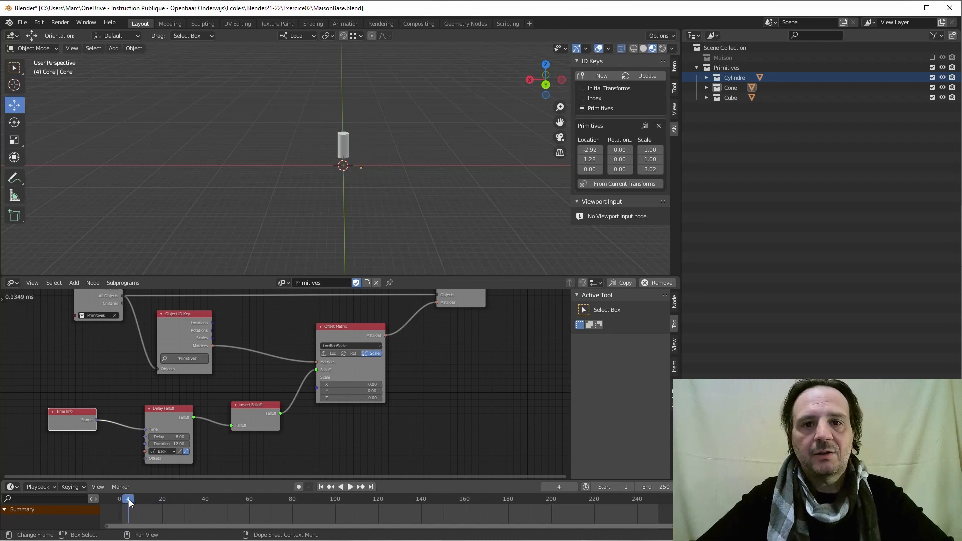
{"action": "middle_click_drag", "start_coordinate": [439, 324], "coordinate": [443, 369]}
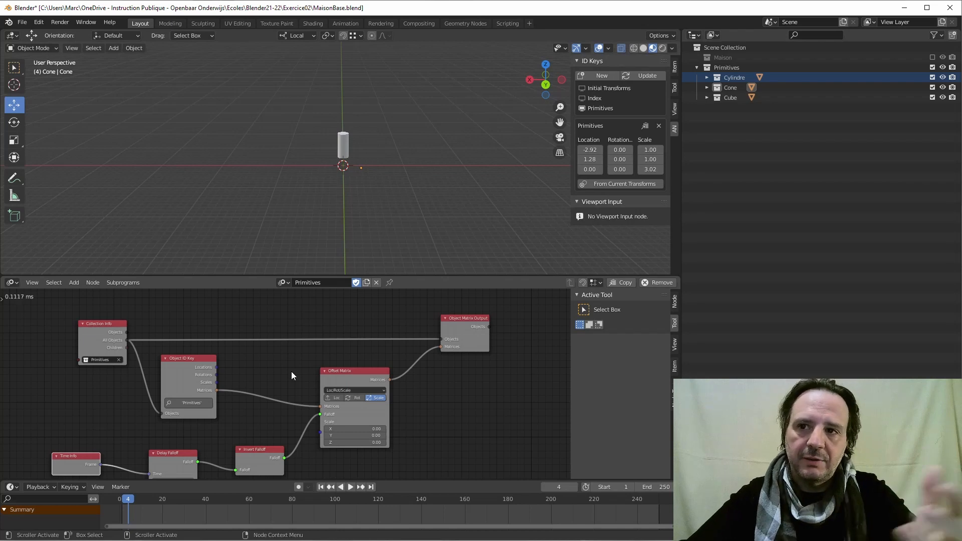